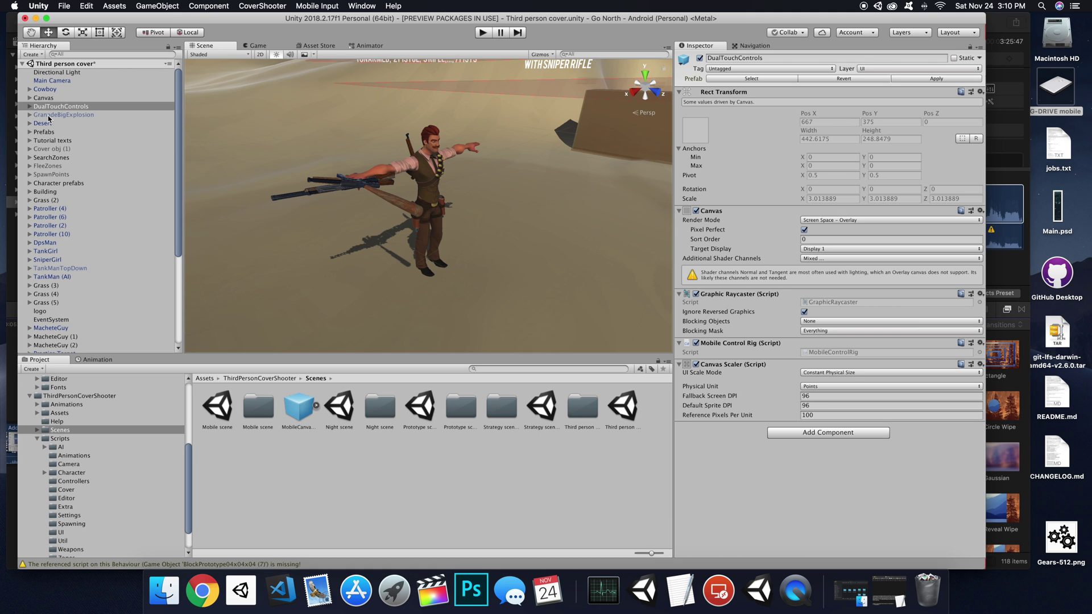
Step: Inspect the Canvas, Cowboy and DualTouchControls objects, toggling the scene view between 2D and 3D
{"action": "double_click", "coordinate": [43, 97]}
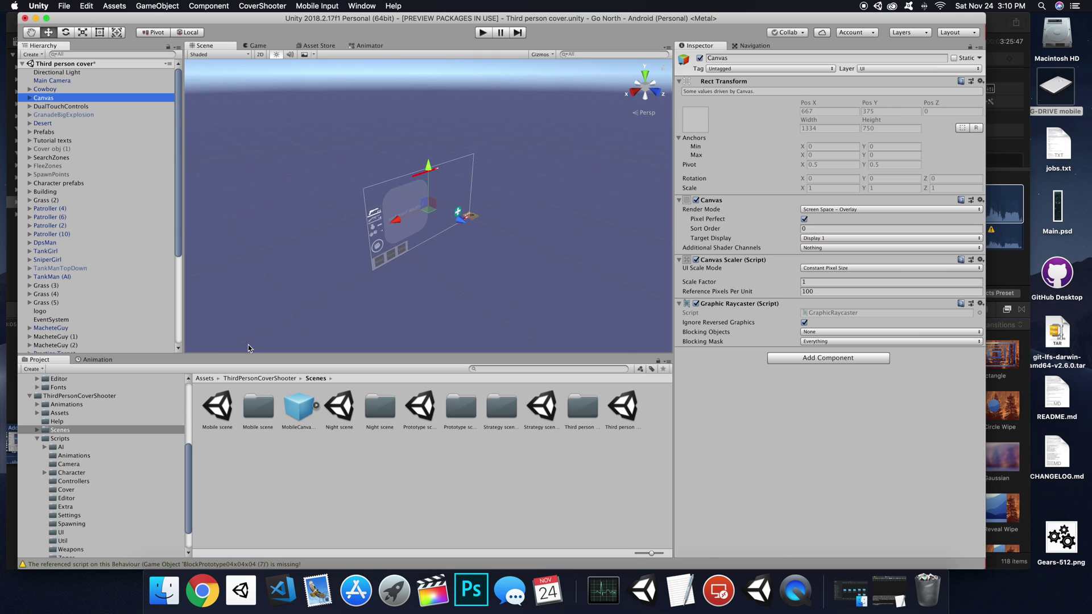
{"action": "left_click", "coordinate": [261, 55]}
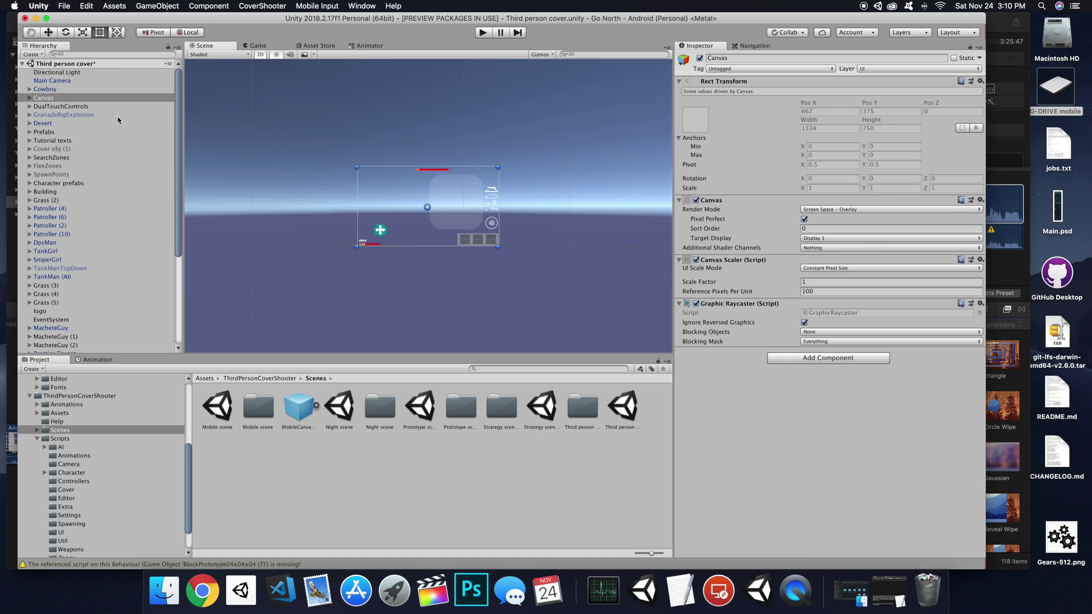
{"action": "left_click", "coordinate": [45, 89]}
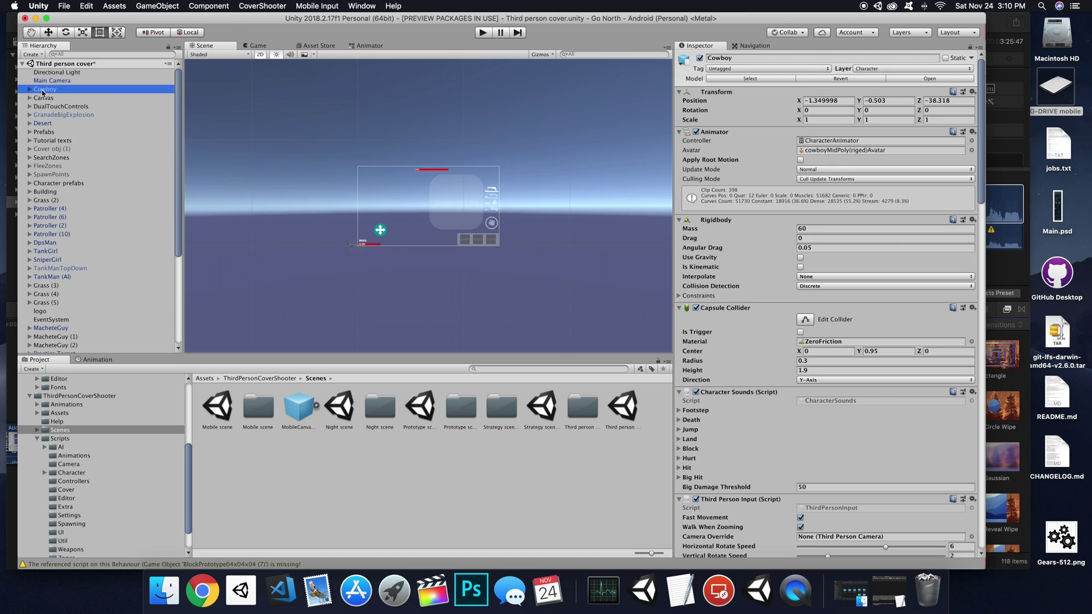
{"action": "left_click", "coordinate": [262, 54]}
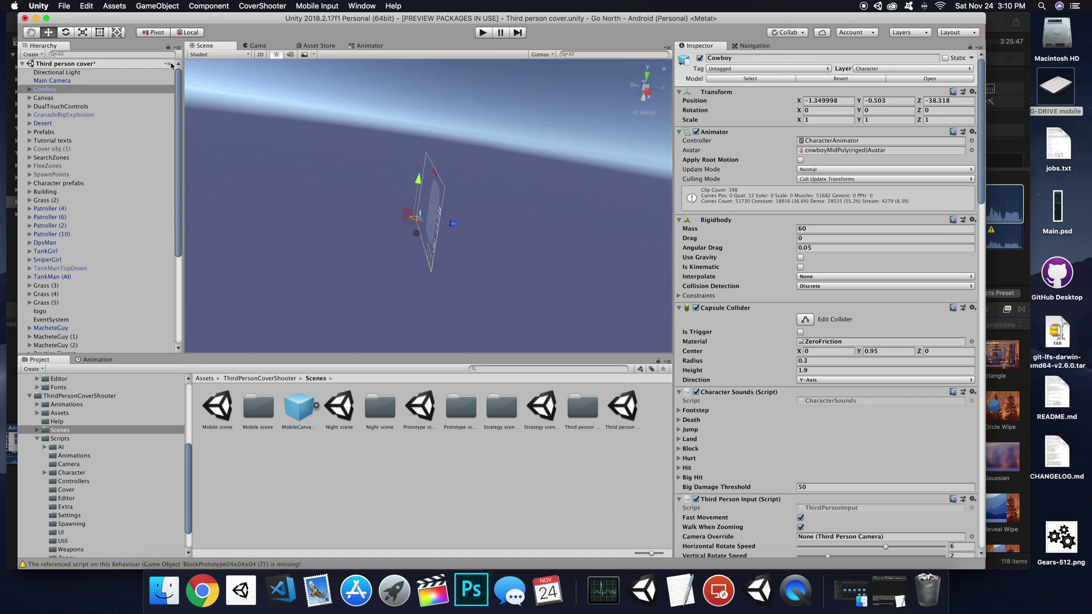
{"action": "double_click", "coordinate": [45, 89]}
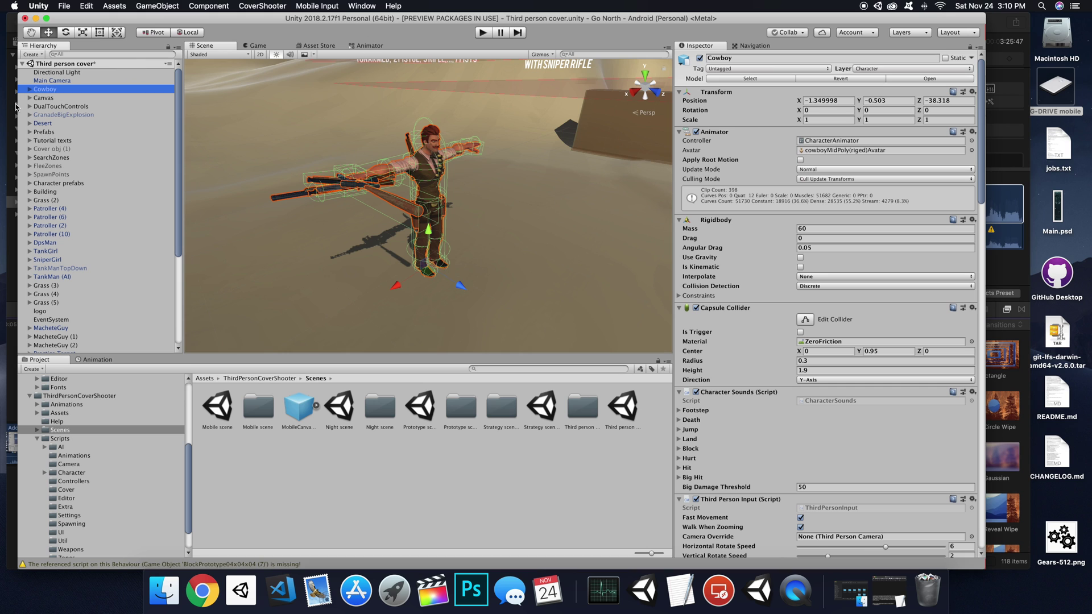
{"action": "double_click", "coordinate": [45, 107]}
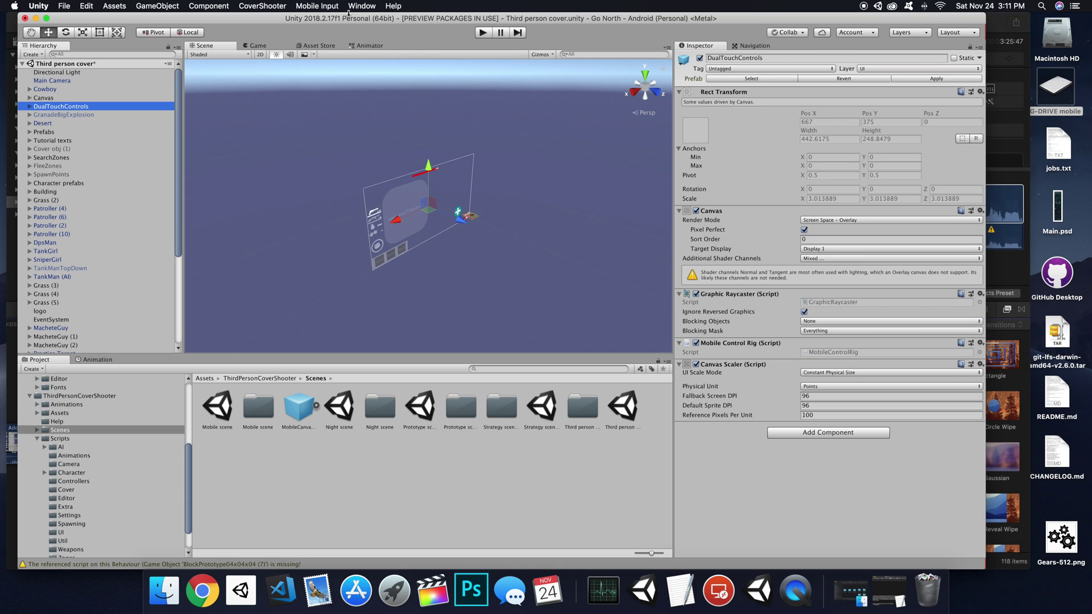
Step: Disable Mobile Input, acknowledge the message, enter Play mode and select the Canvas
{"action": "left_click", "coordinate": [317, 6]}
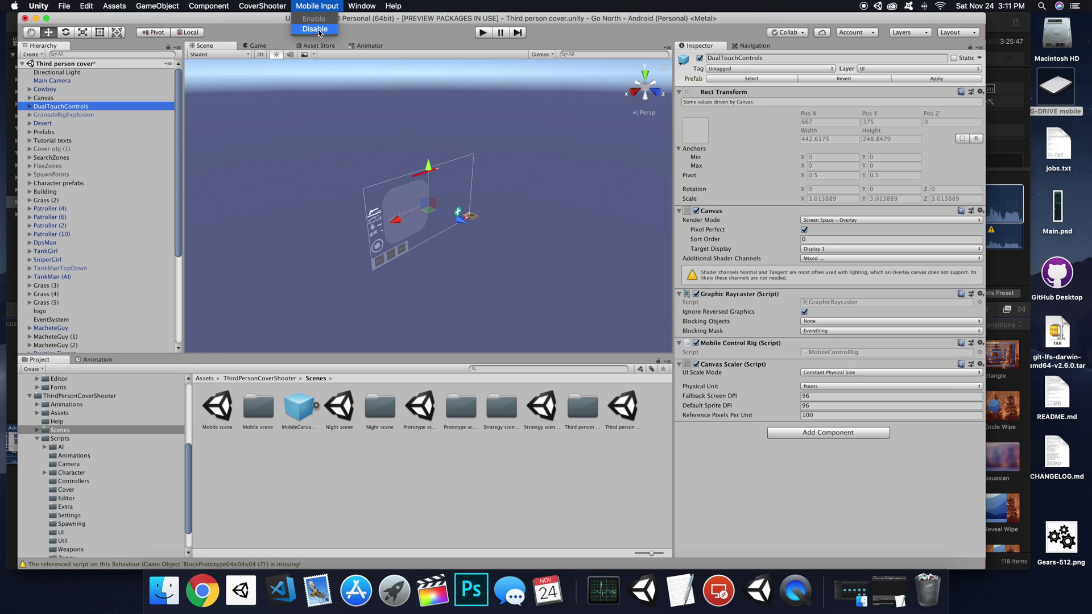
{"action": "left_click", "coordinate": [316, 29]}
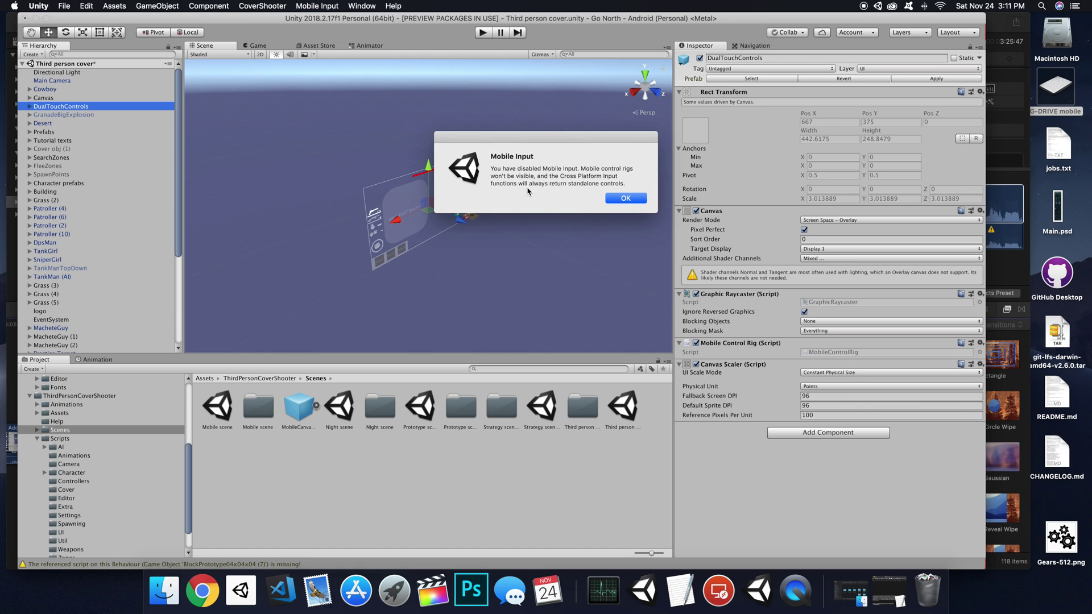
{"action": "left_click", "coordinate": [611, 196]}
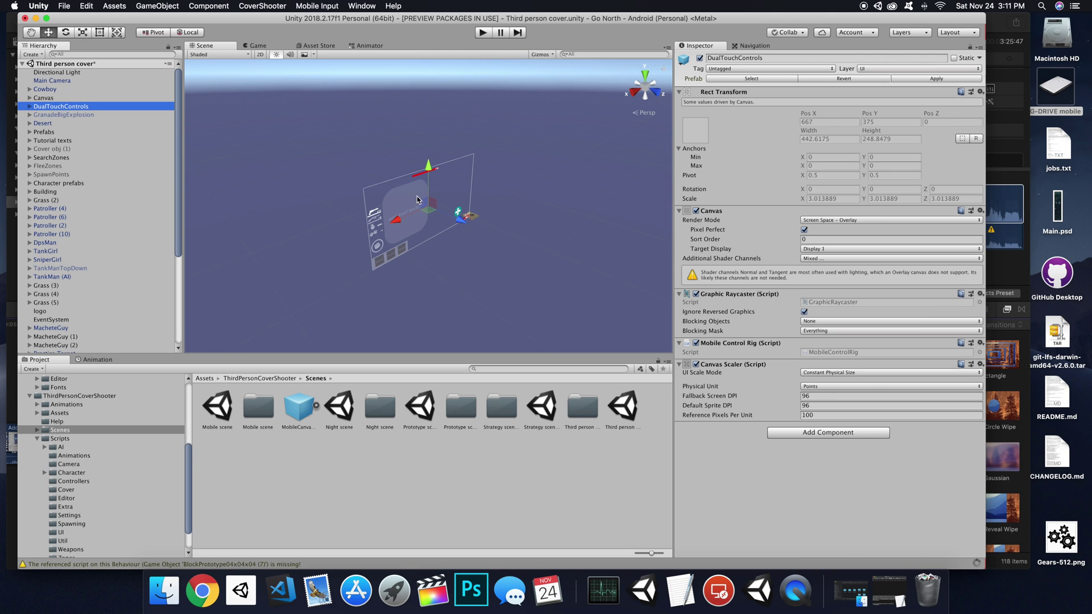
{"action": "left_click", "coordinate": [484, 32]}
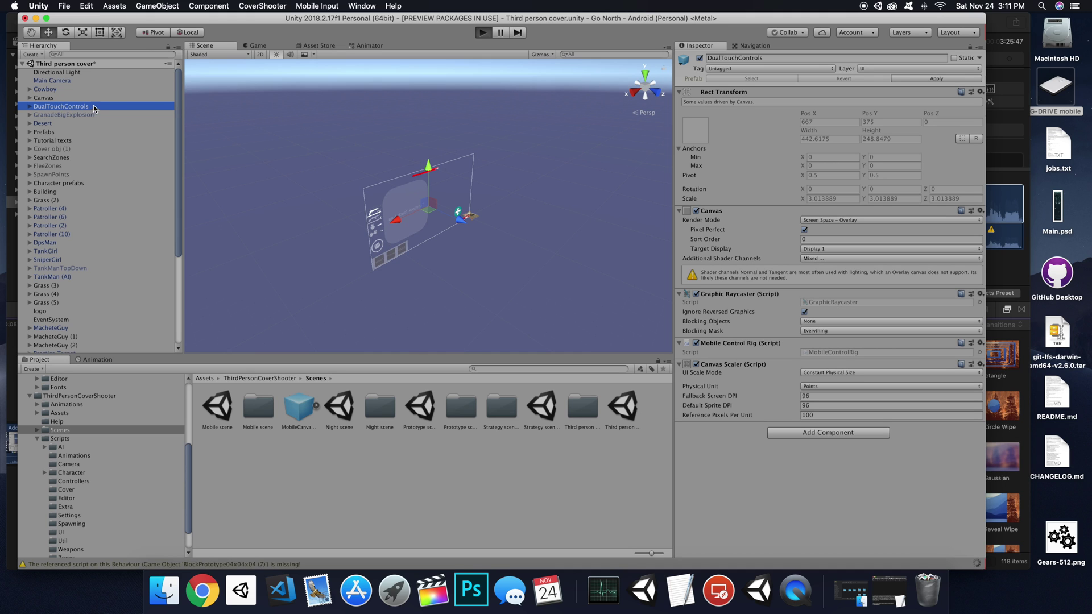
{"action": "left_click", "coordinate": [41, 99]}
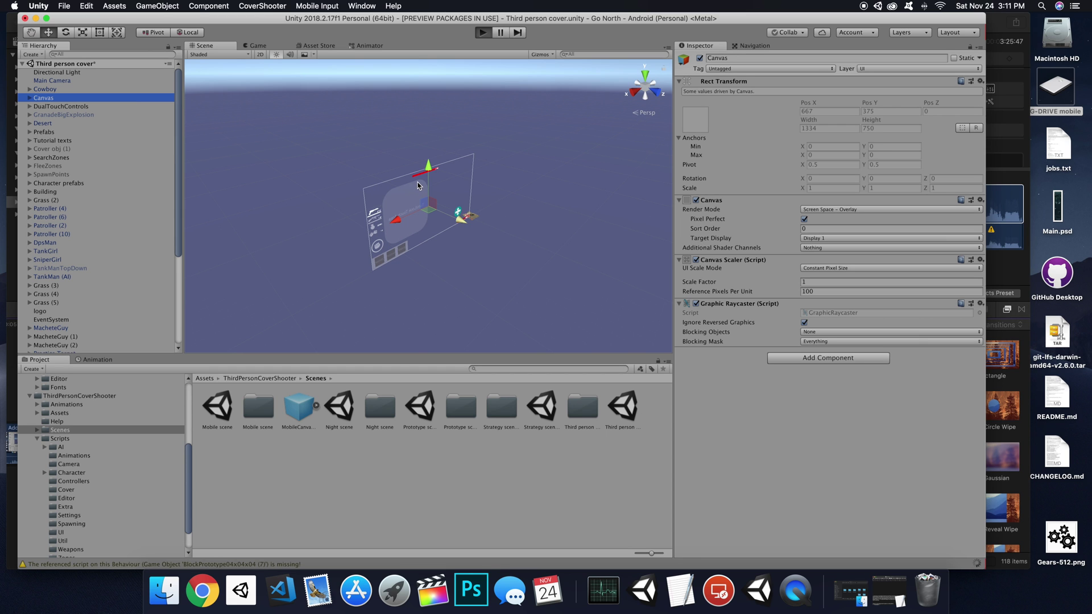
Step: Play-test the scene, walking the cowboy forward over the wall and firing the rifle
{"action": "key", "text": "super+p"}
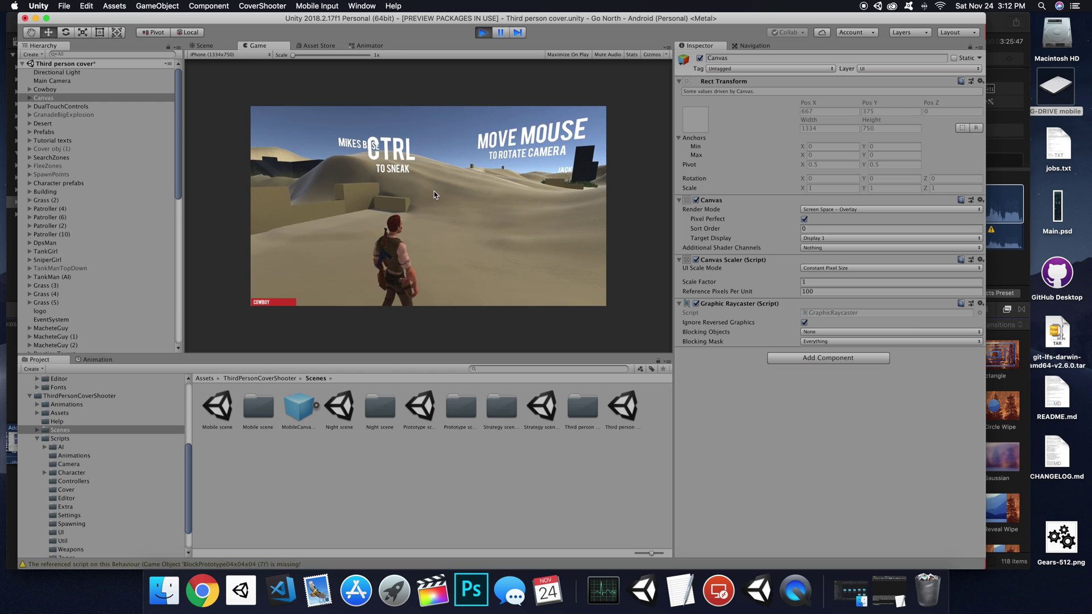
{"action": "key", "text": "w"}
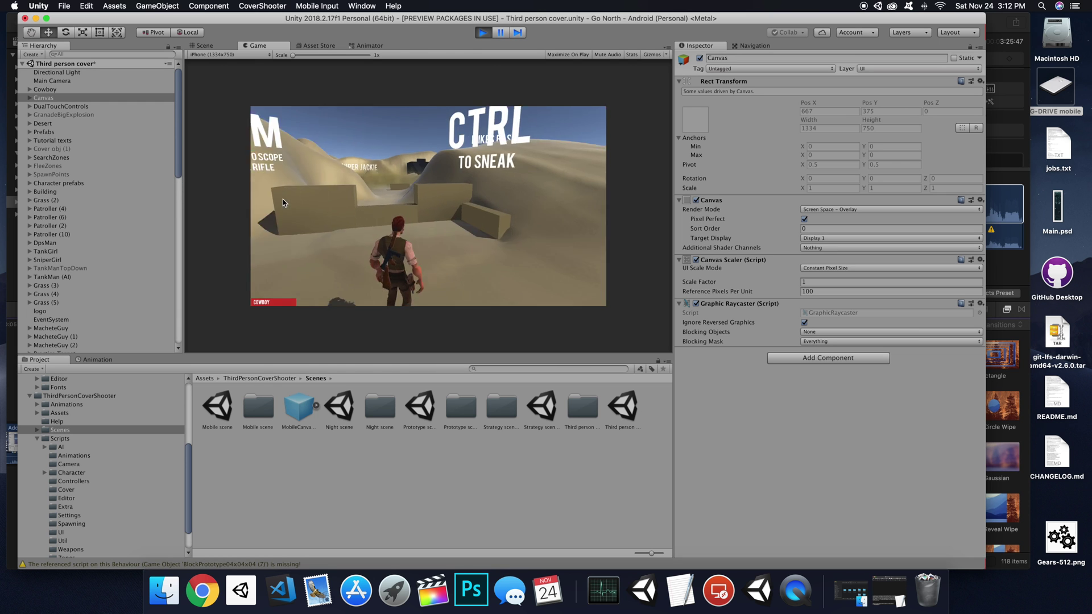
{"action": "key", "text": "w"}
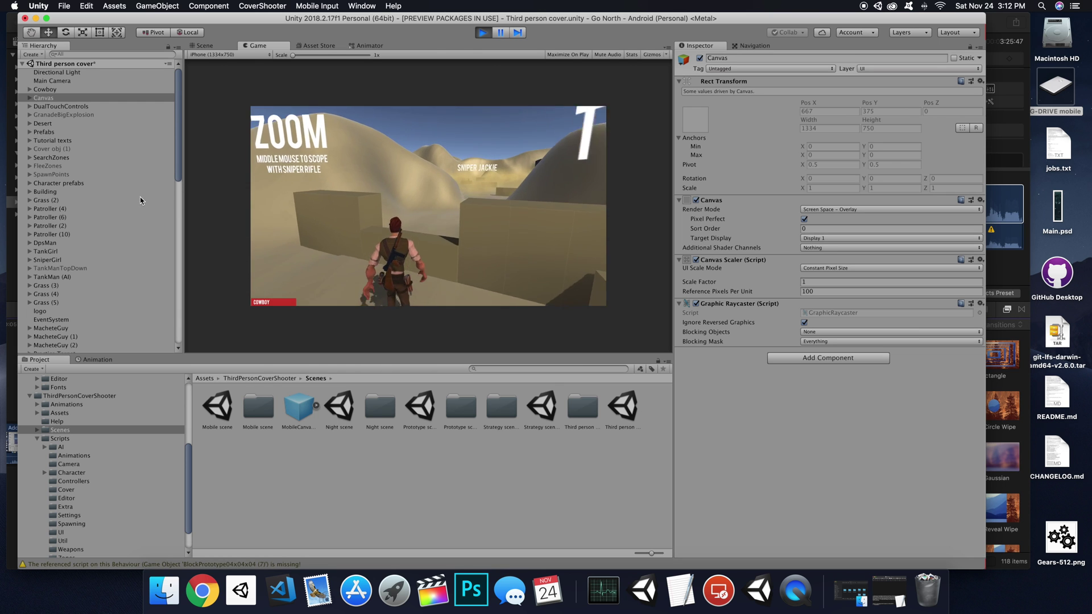
{"action": "key", "text": "w"}
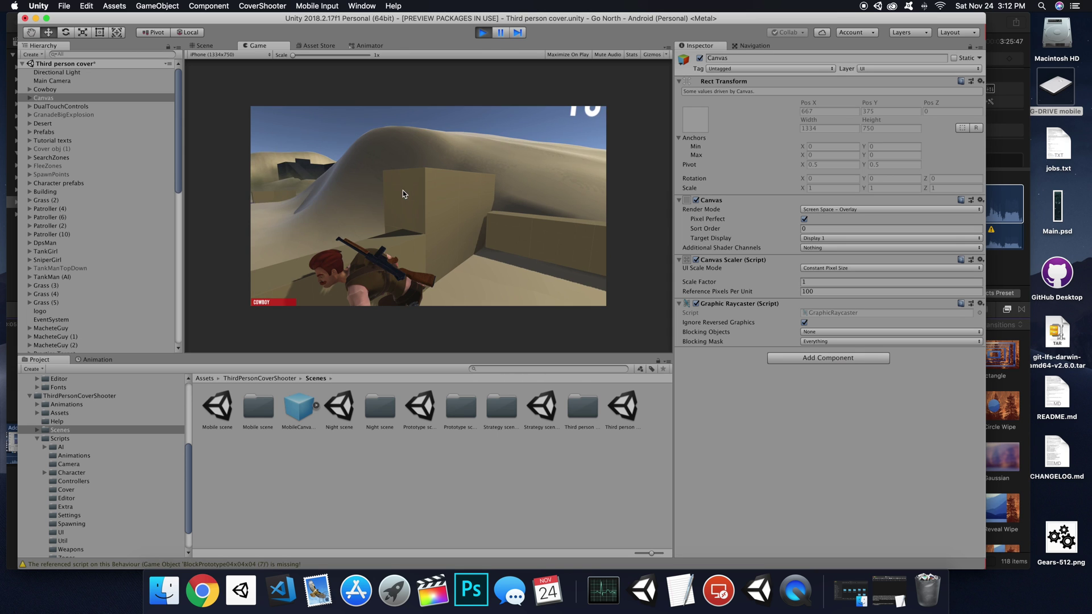
{"action": "key", "text": "w"}
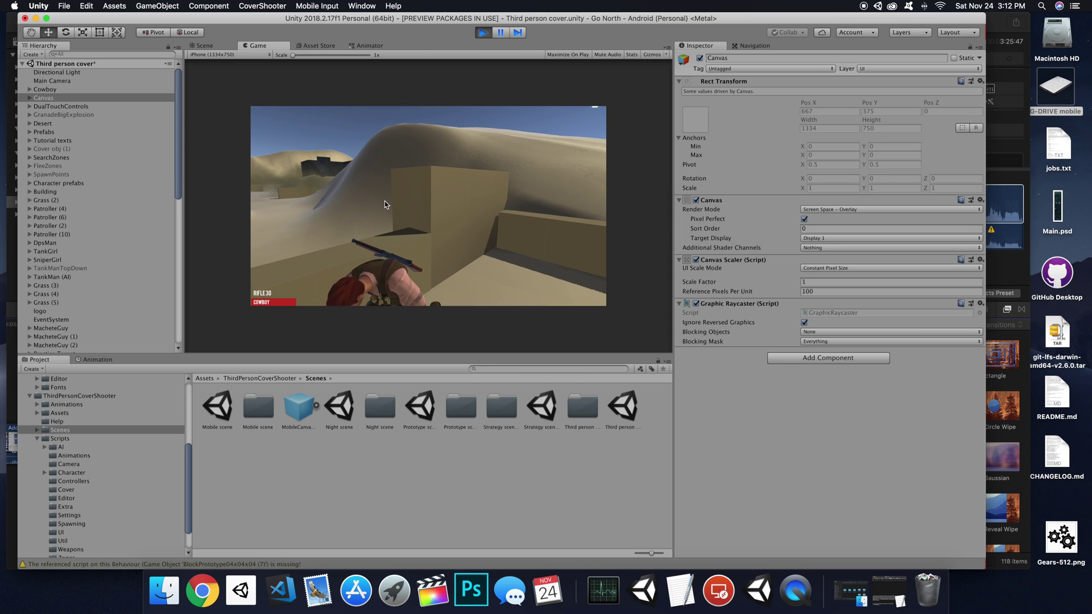
{"action": "left_click", "coordinate": [300, 207]}
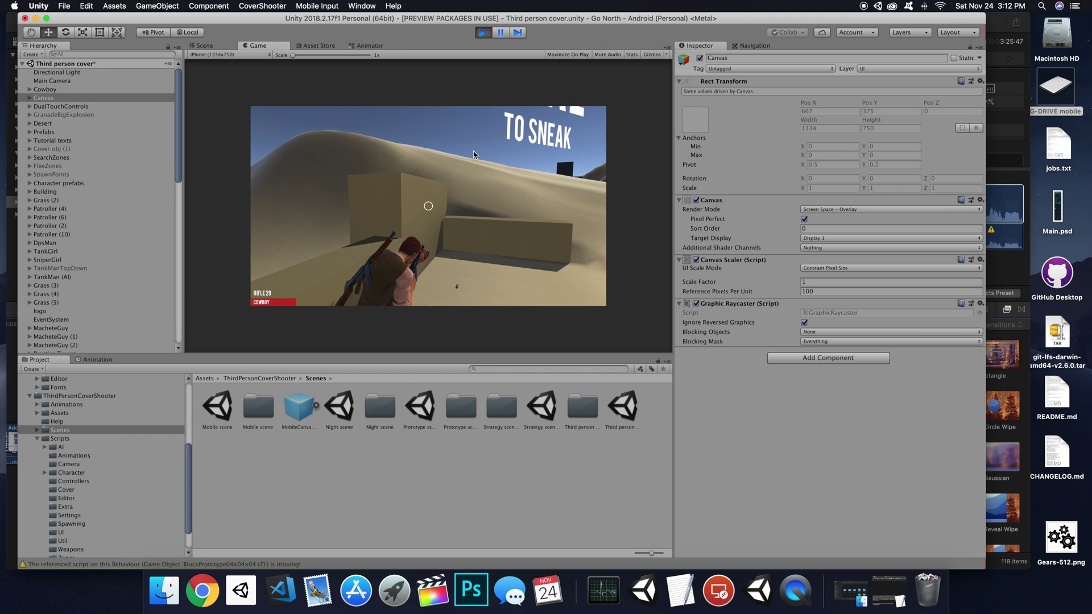
Step: Exit Play mode and re-enable Mobile Input
{"action": "left_click", "coordinate": [483, 33]}
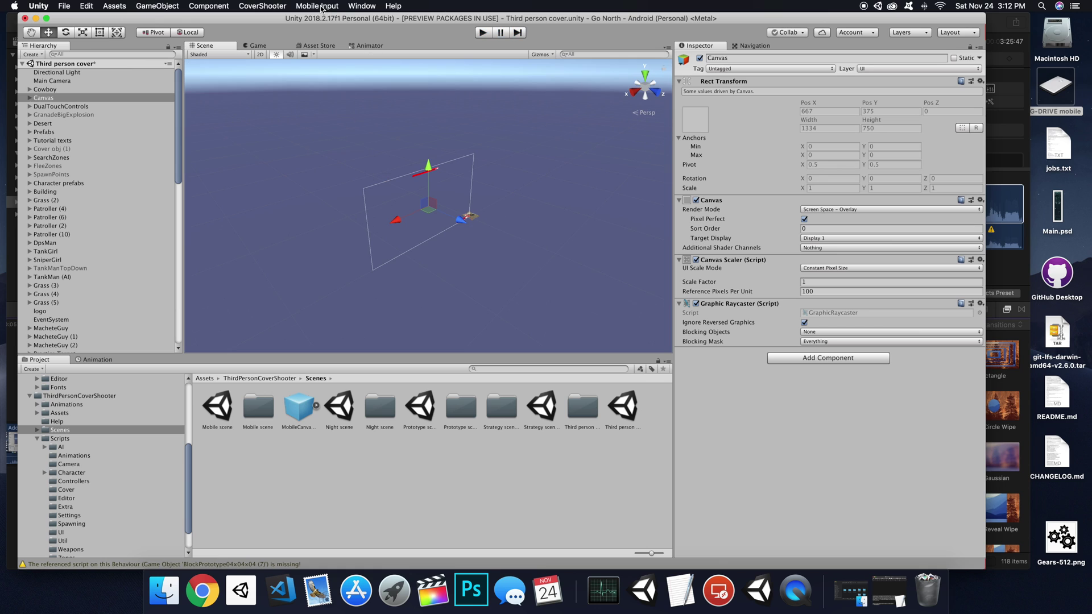
{"action": "left_click", "coordinate": [321, 7]}
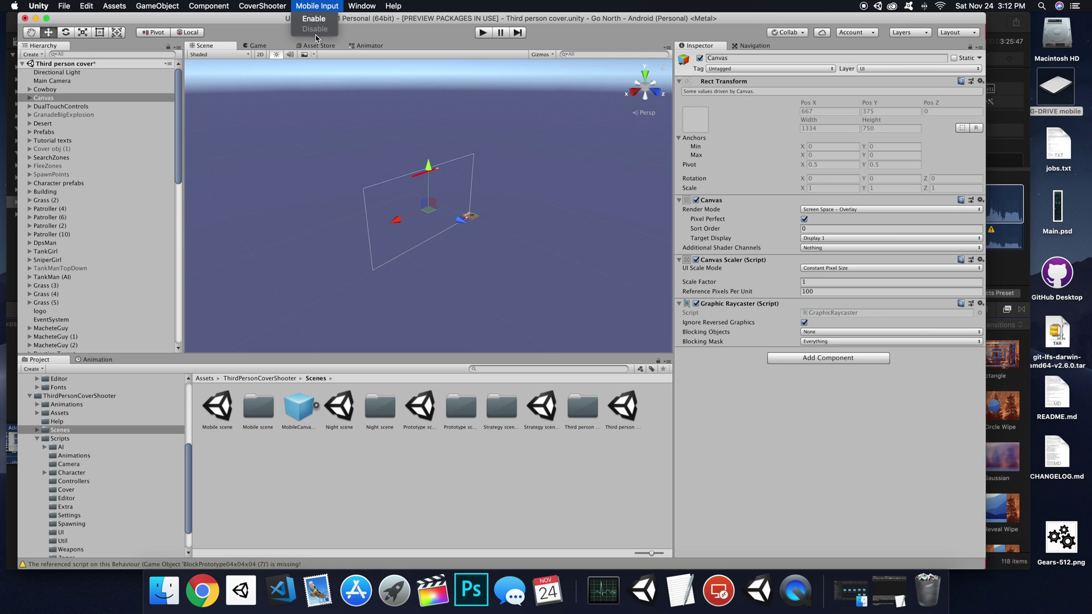
{"action": "left_click", "coordinate": [313, 18]}
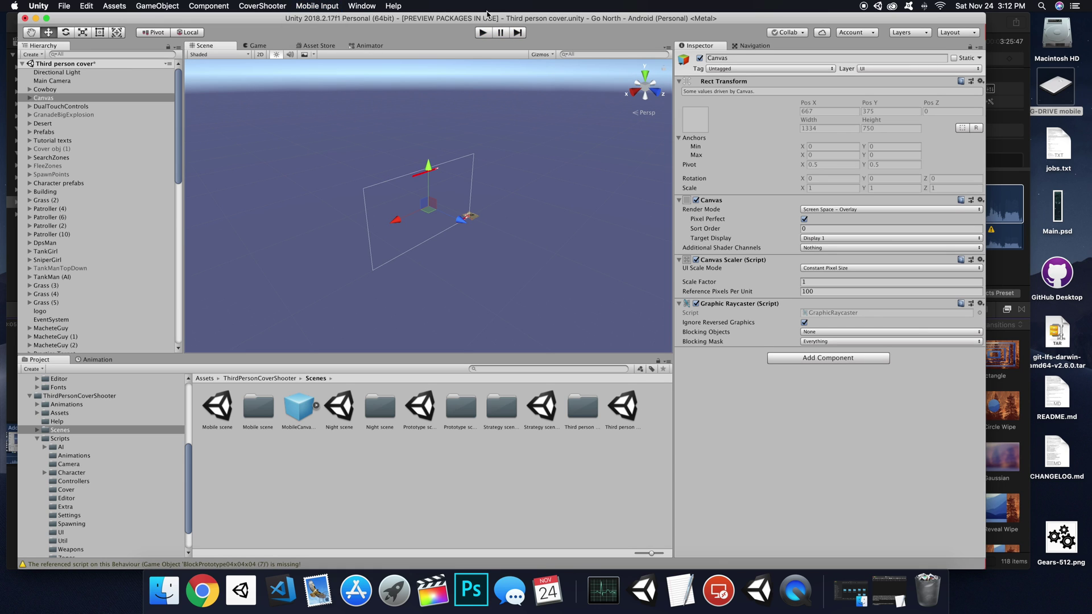
Step: Add a Camera under Cowboy with Rotation X 90 and Position Y 100
{"action": "double_click", "coordinate": [37, 90]}
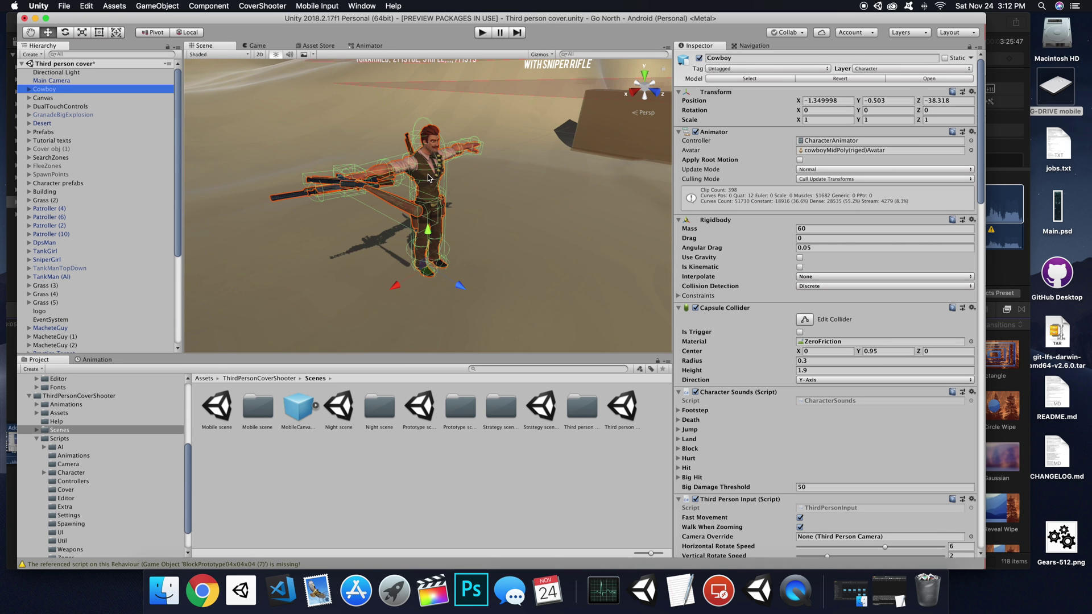
{"action": "right_click", "coordinate": [40, 94]}
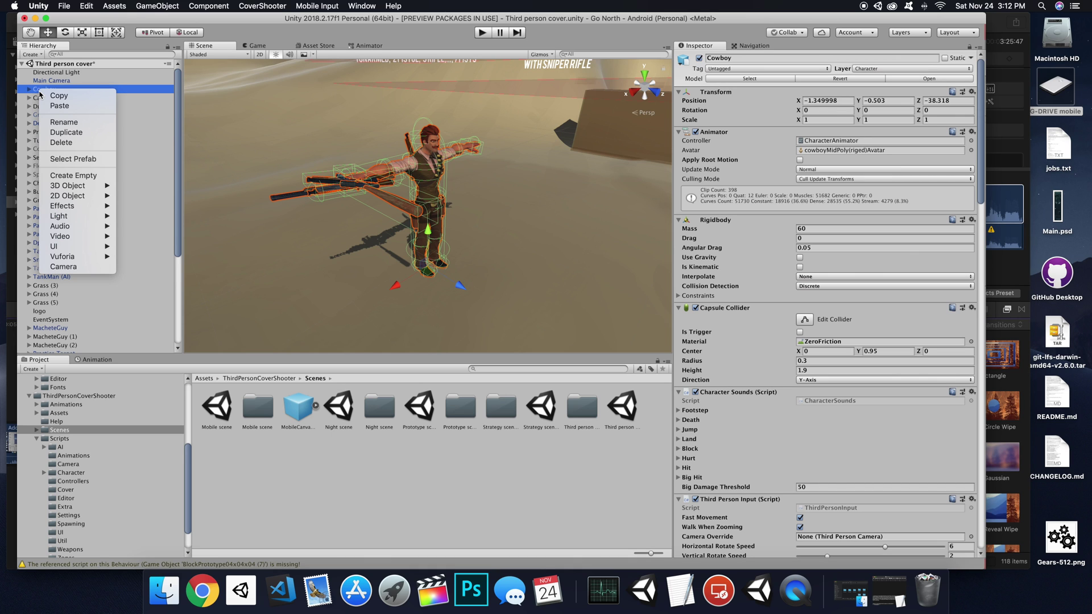
{"action": "left_click", "coordinate": [71, 271]}
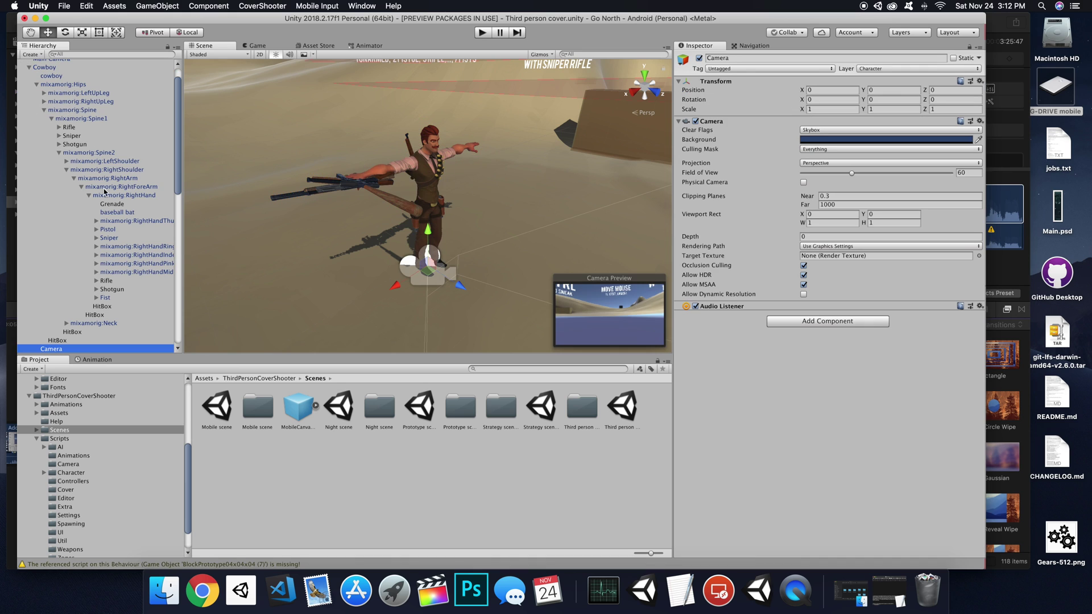
{"action": "left_click", "coordinate": [36, 84]}
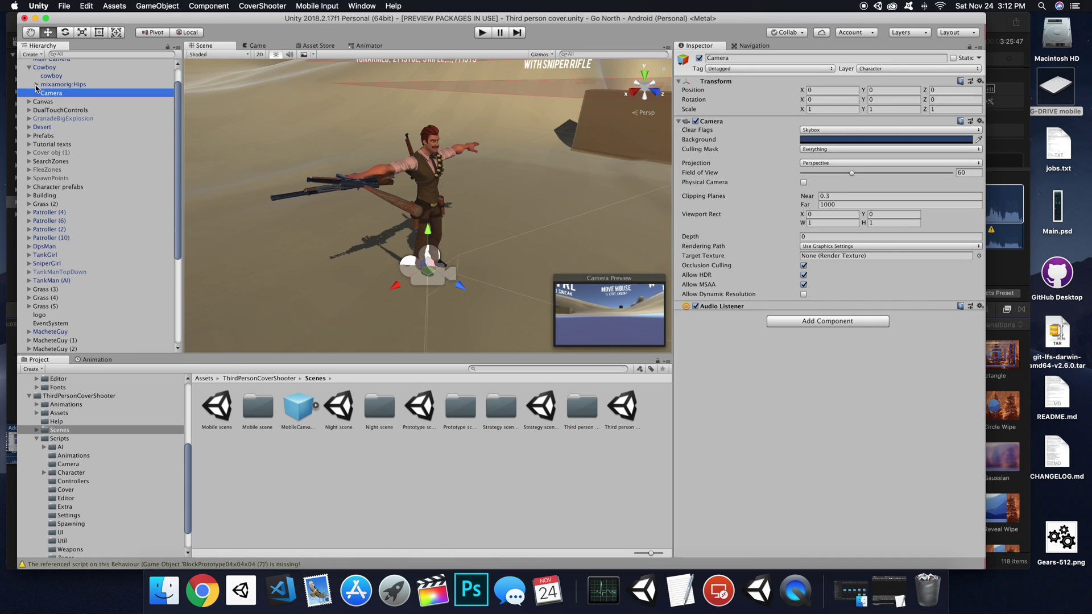
{"action": "left_click", "coordinate": [832, 100]}
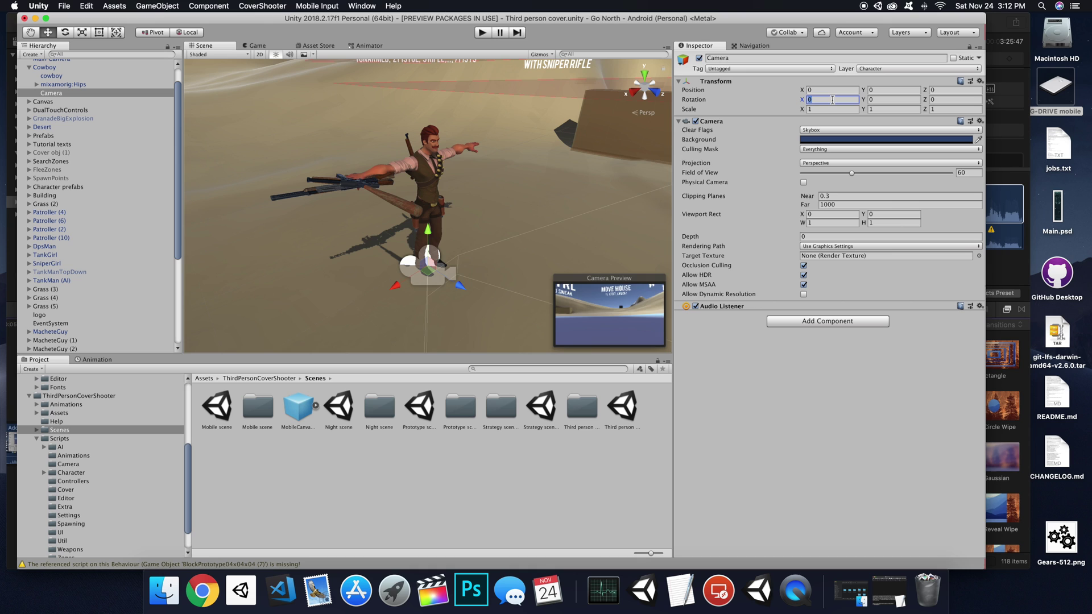
{"action": "type", "text": "90"}
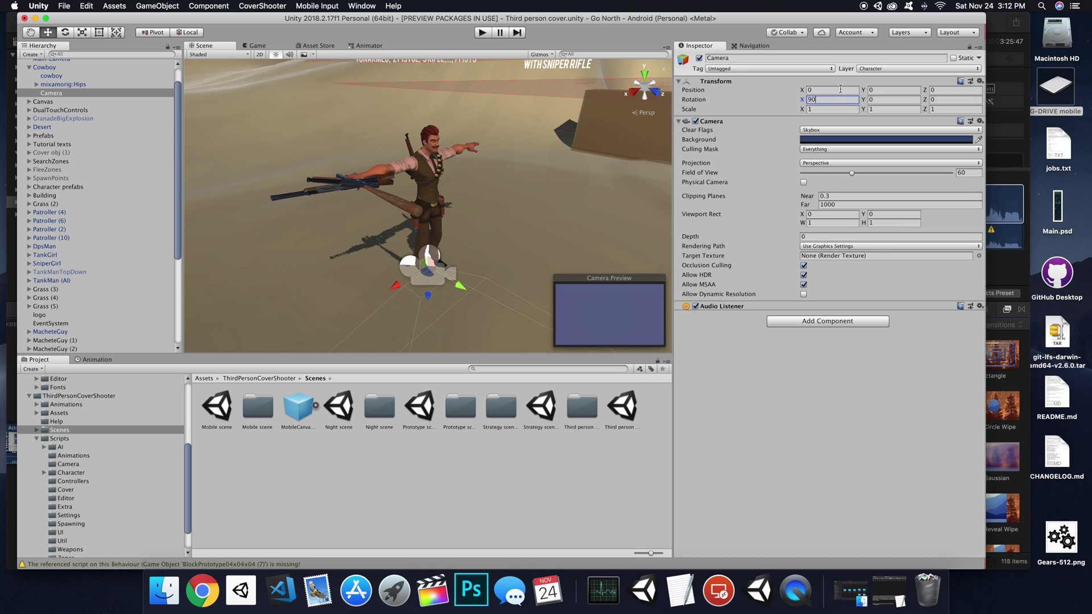
{"action": "left_click", "coordinate": [873, 90]}
{"action": "type", "text": "10"}
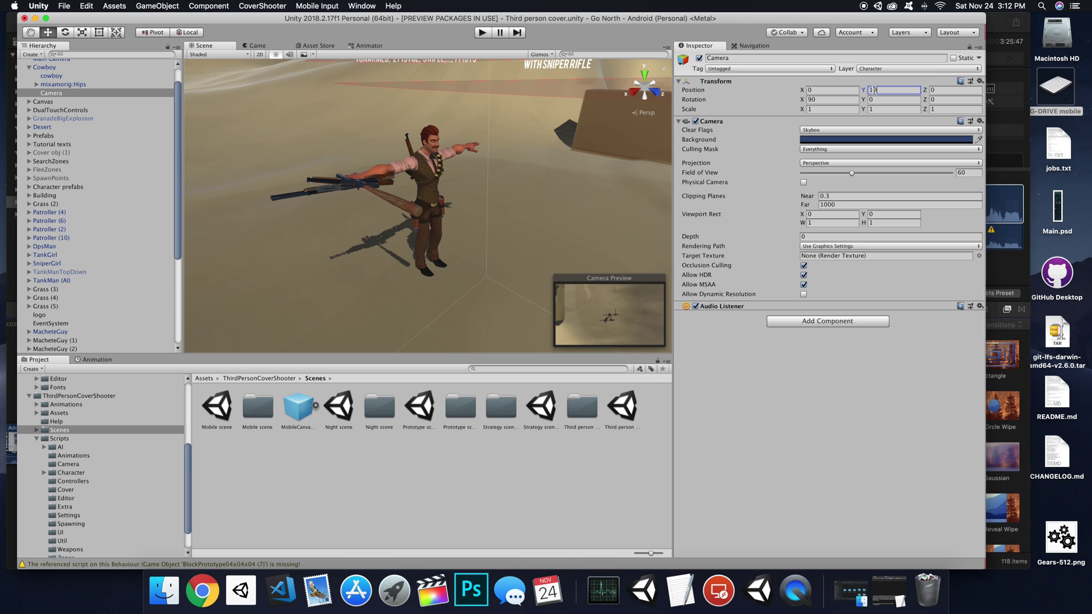
{"action": "type", "text": "0"}
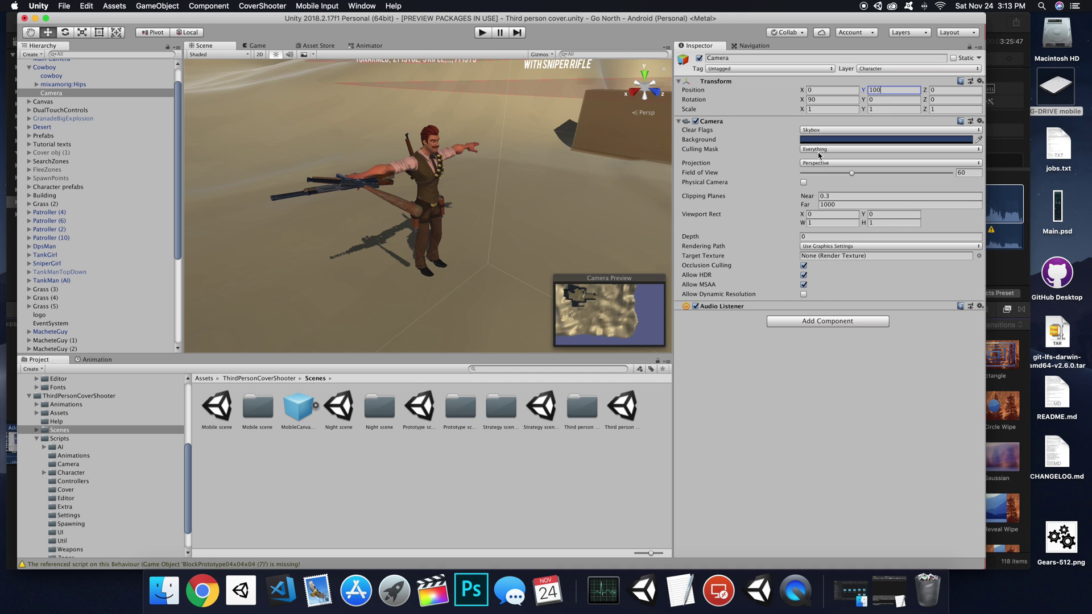
{"action": "left_click", "coordinate": [47, 69]}
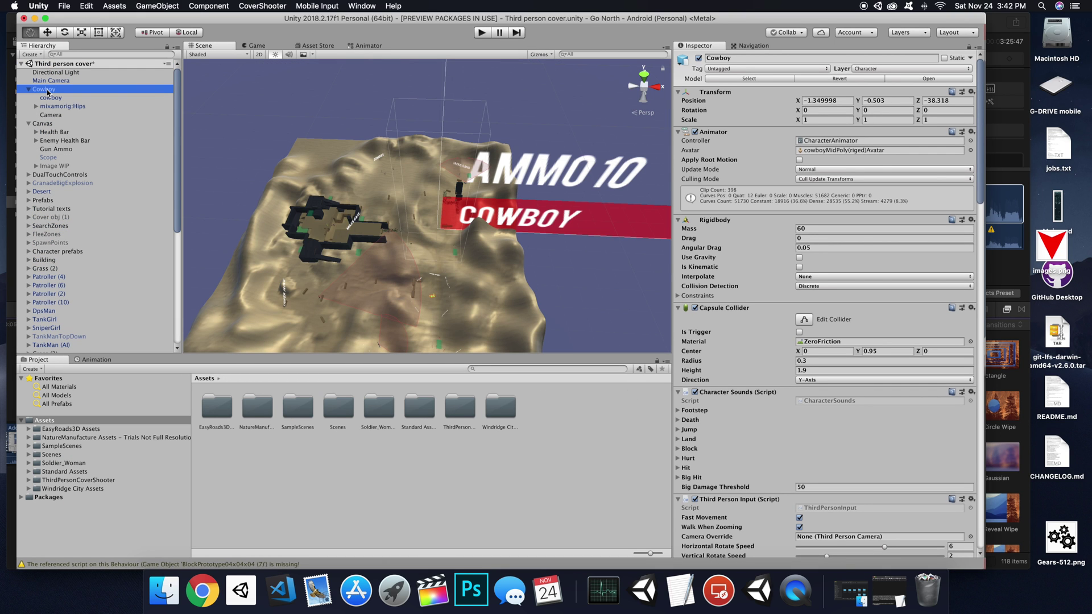
Step: Add a Quad as a child of Cowboy and frame it in the scene view
{"action": "right_click", "coordinate": [48, 93]}
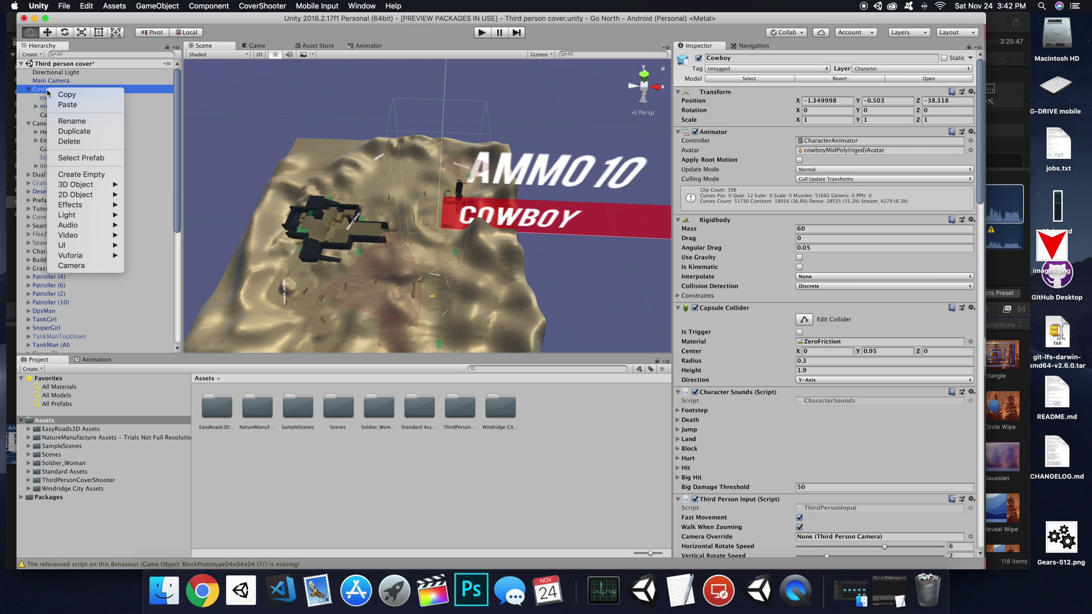
{"action": "mouse_move", "coordinate": [88, 185]}
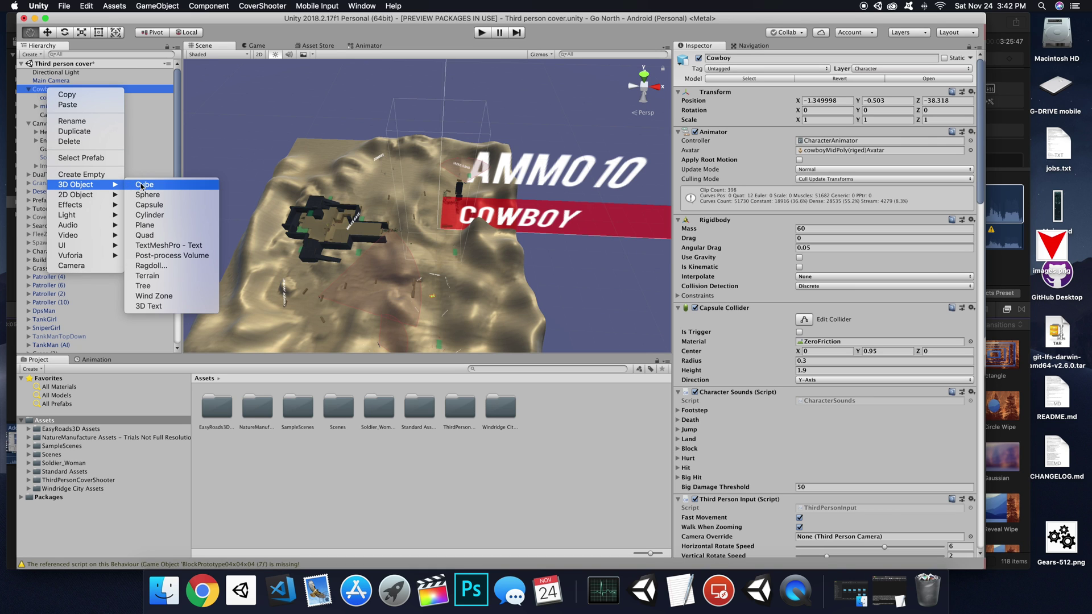
{"action": "left_click", "coordinate": [157, 237]}
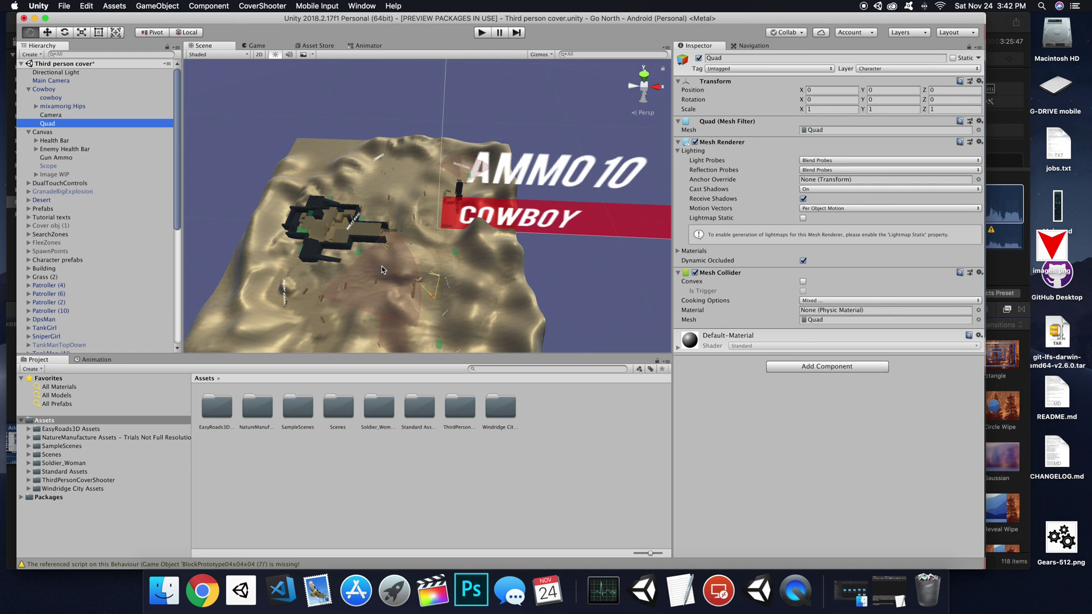
{"action": "key", "text": "f"}
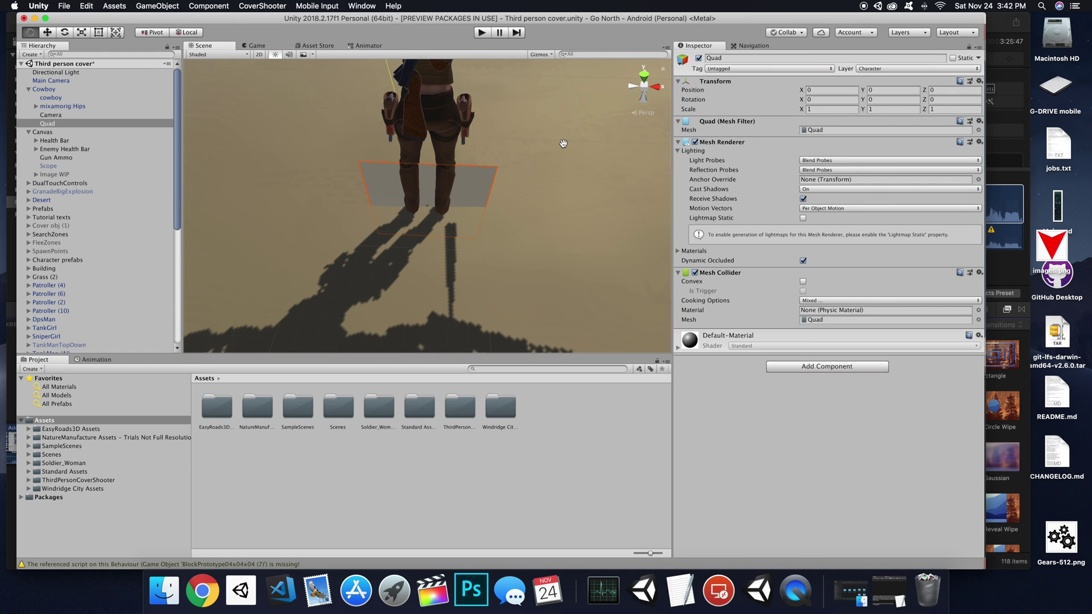
{"action": "scroll", "coordinate": [478, 183], "scroll_direction": "down", "scroll_amount": 5}
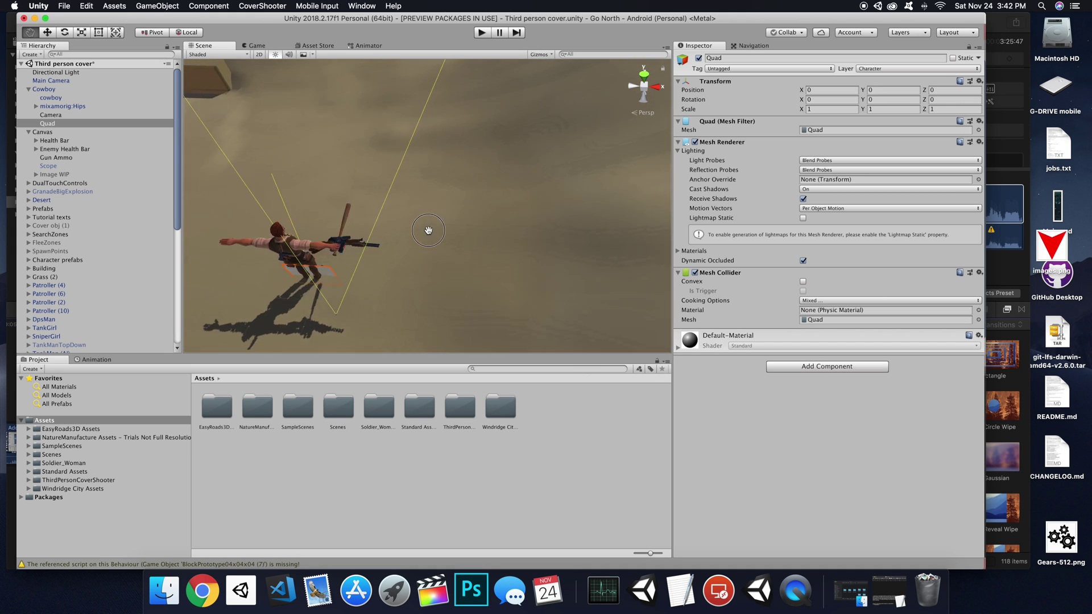
{"action": "left_click_drag", "start_coordinate": [428, 230], "coordinate": [435, 203], "text": "alt"}
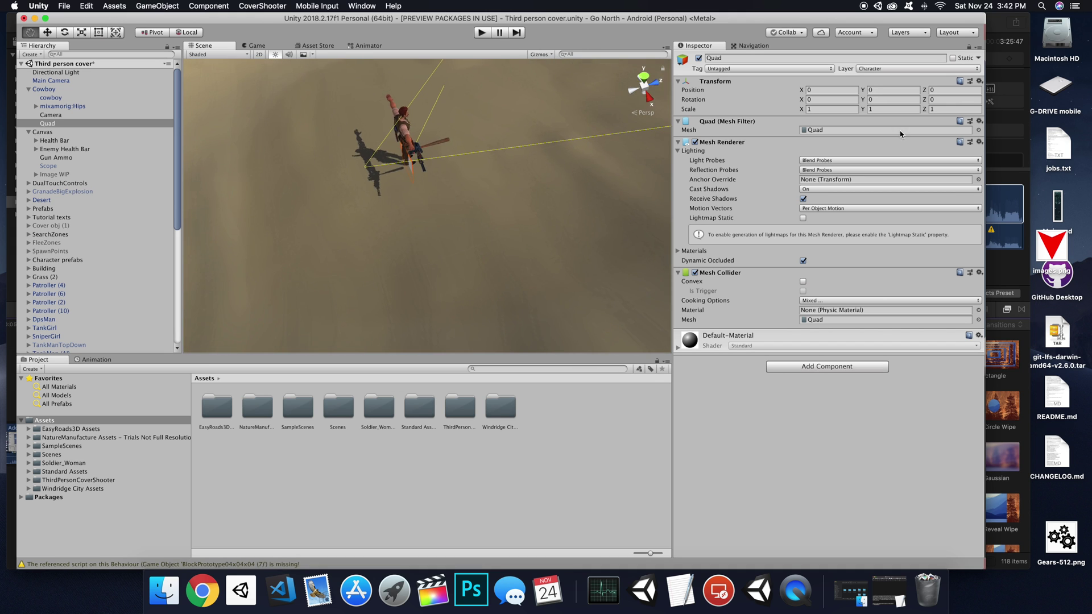
Step: Set the Quad's Rotation X to 90 and Position Y to 75
{"action": "left_click", "coordinate": [822, 99]}
{"action": "type", "text": "90"}
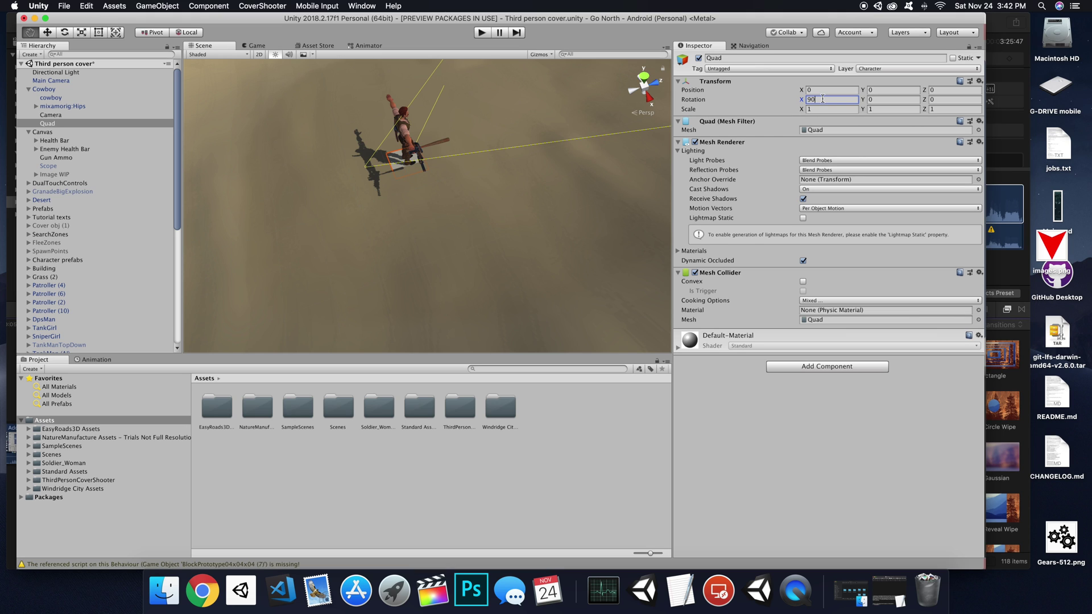
{"action": "left_click", "coordinate": [889, 90]}
{"action": "type", "text": "75"}
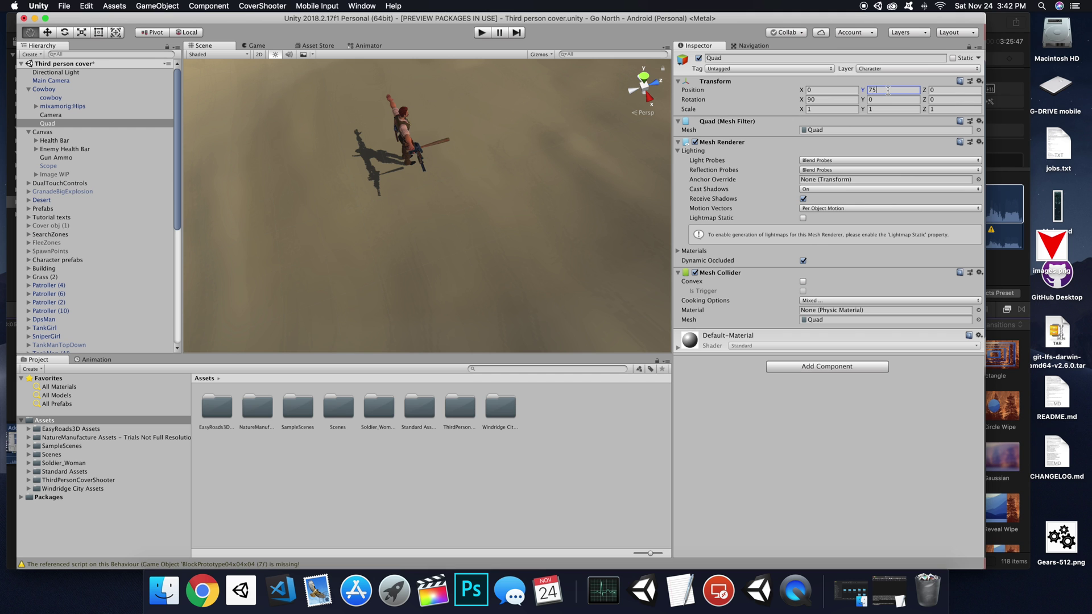
{"action": "scroll", "coordinate": [513, 118], "scroll_direction": "down", "scroll_amount": 5}
{"action": "scroll", "coordinate": [514, 118], "scroll_direction": "down", "scroll_amount": 15}
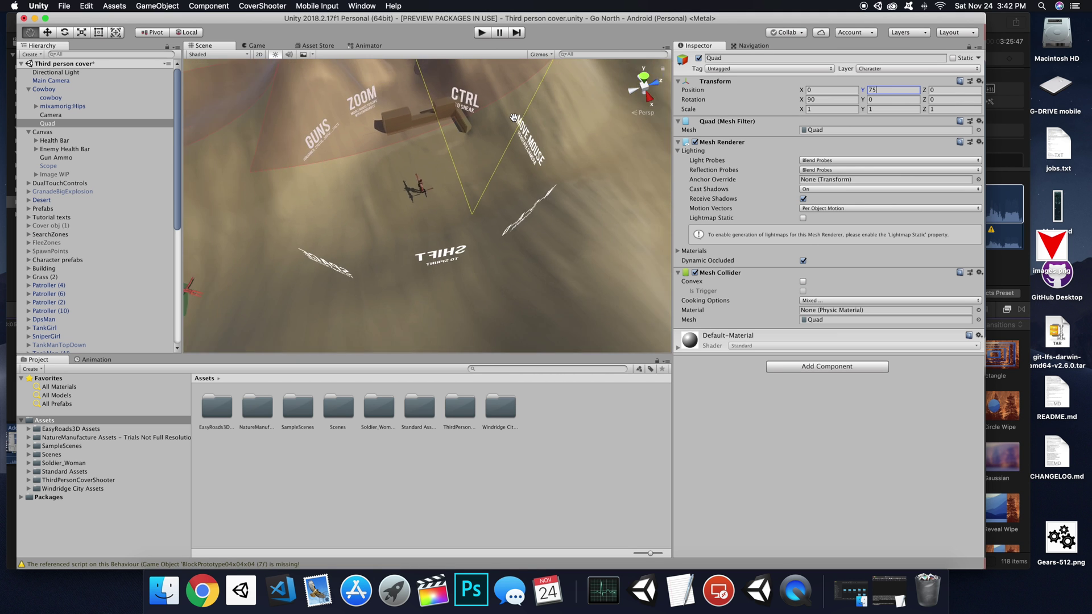
{"action": "scroll", "coordinate": [514, 118], "scroll_direction": "up", "scroll_amount": 10}
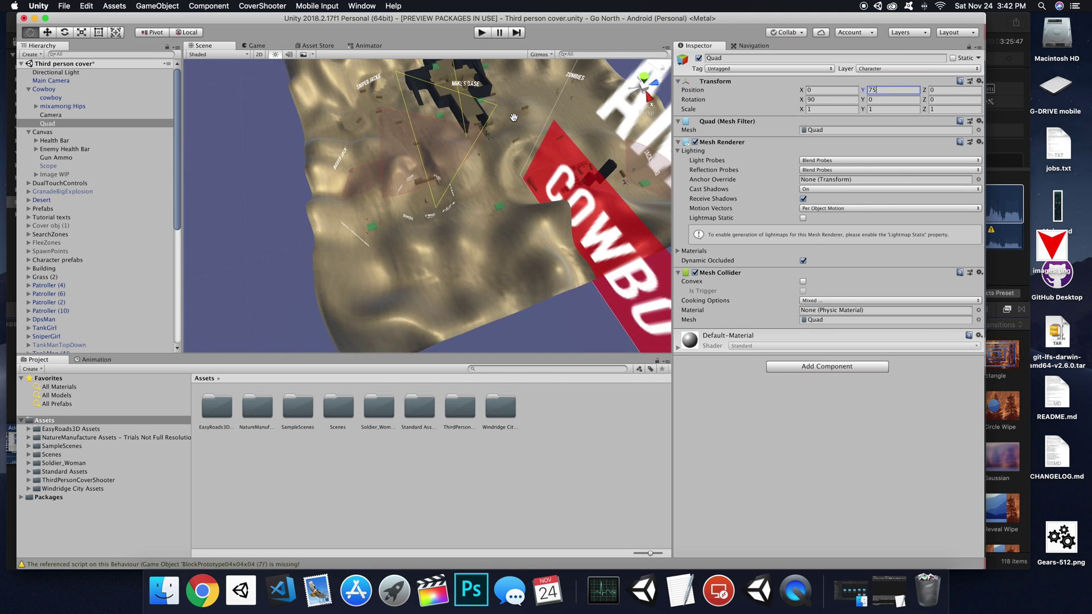
{"action": "type", "text": "f"}
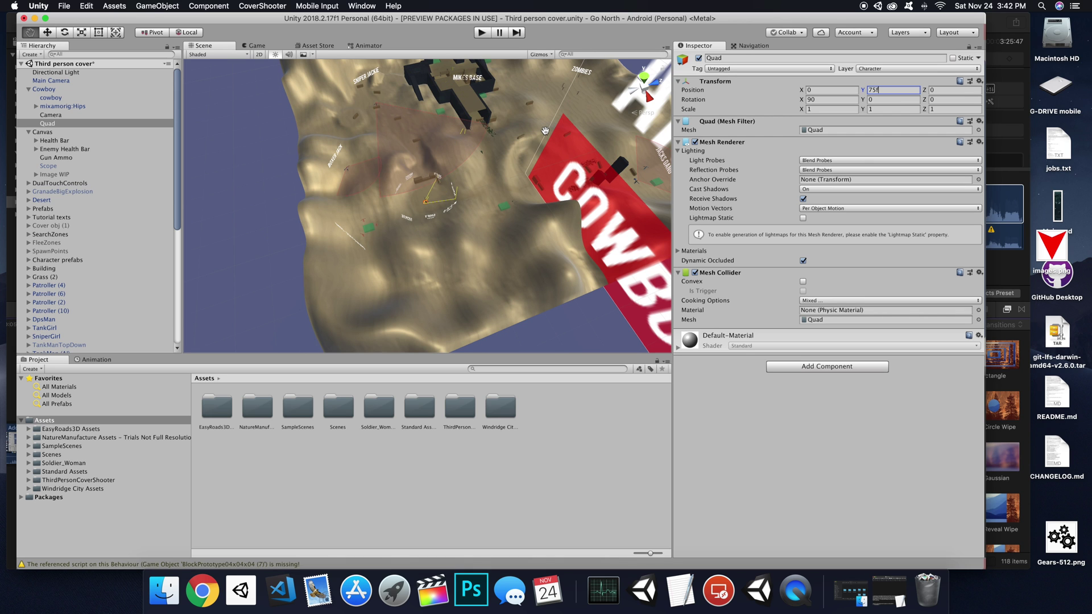
{"action": "key", "text": "BackSpace"}
{"action": "key", "text": "f"}
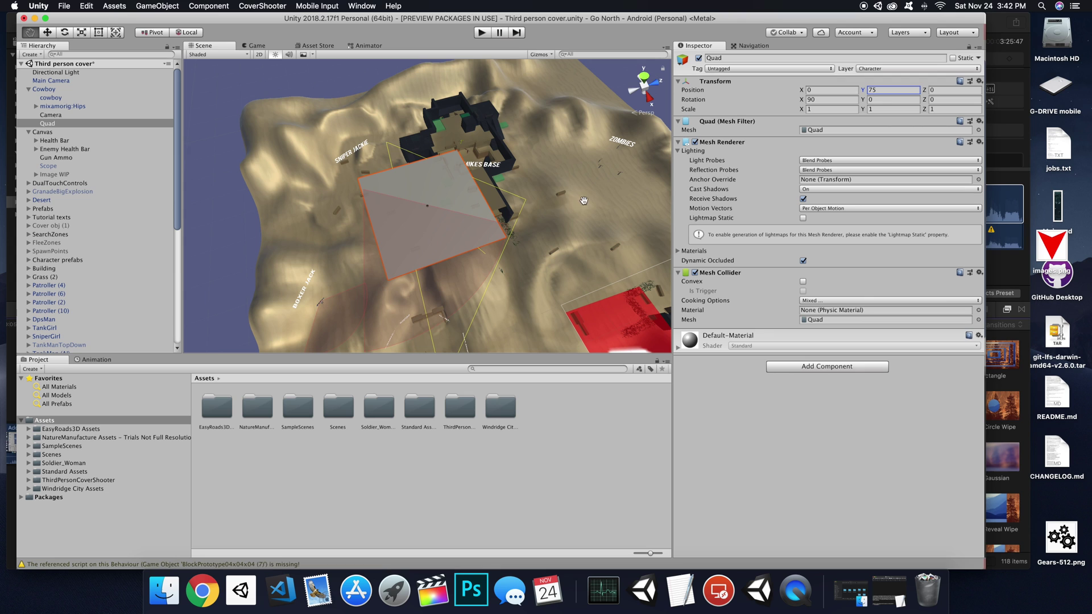
Step: Check the Cowboy's camera settings, then reselect the Quad and orbit to a top-down view
{"action": "left_click", "coordinate": [52, 115]}
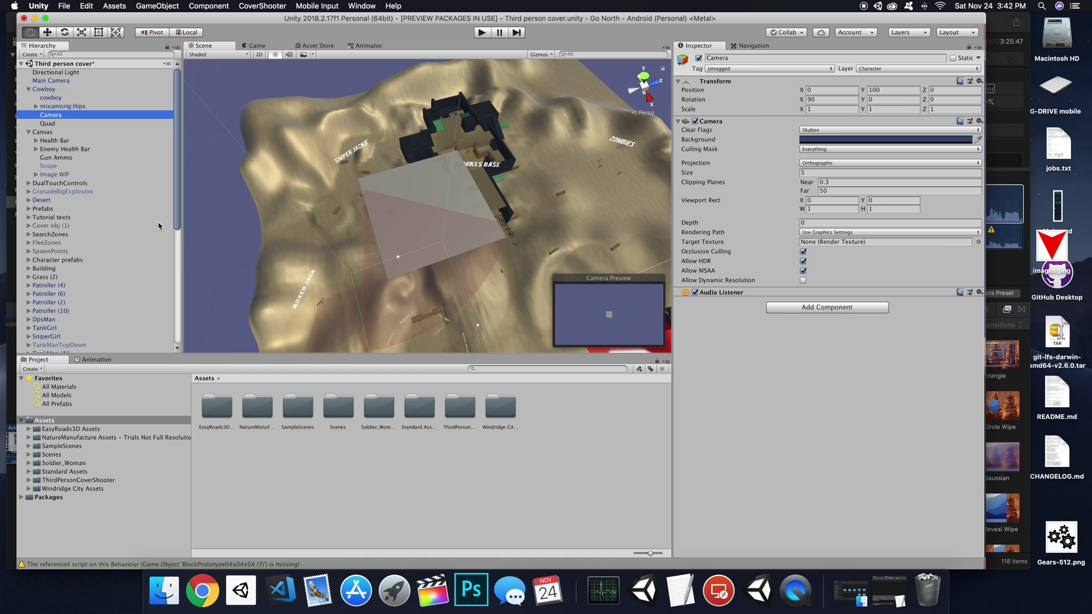
{"action": "left_click", "coordinate": [48, 124]}
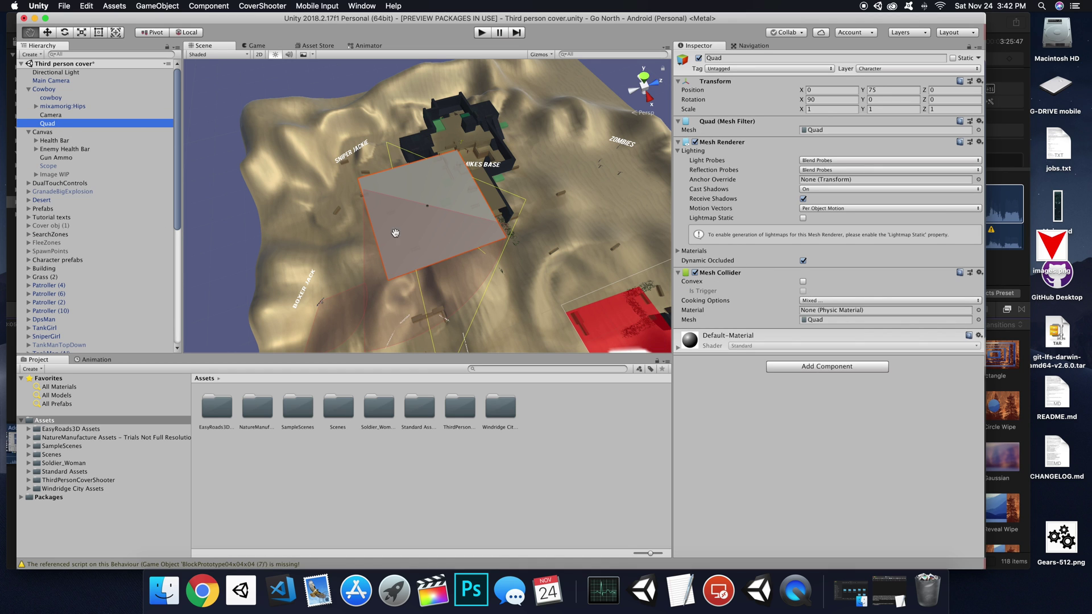
{"action": "left_click_drag", "start_coordinate": [507, 266], "coordinate": [482, 293], "text": "alt"}
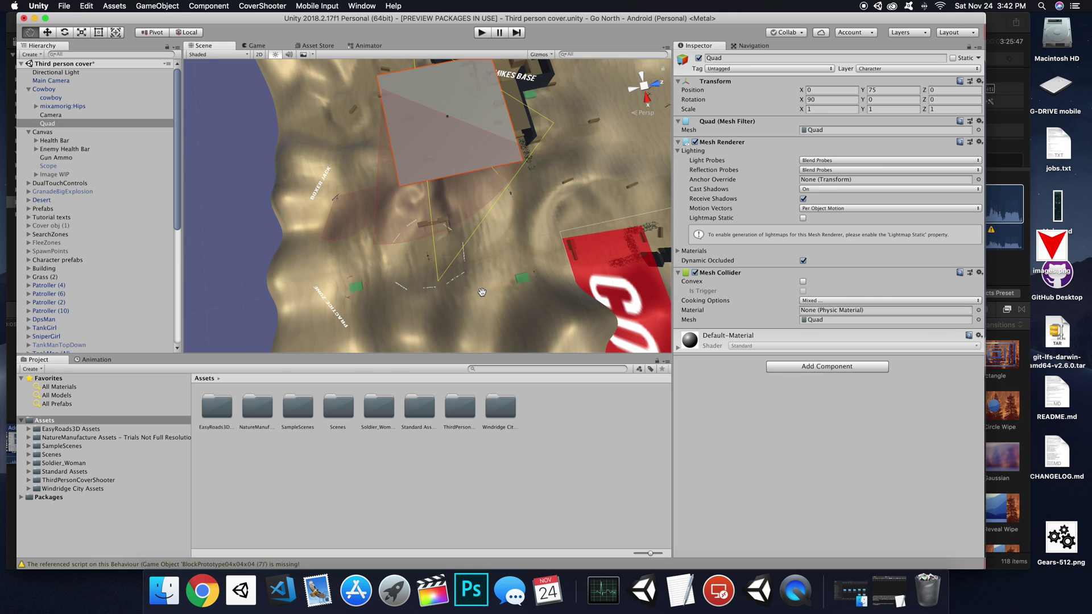
Step: Uncheck Receive Shadows and set Cast Shadows to Off on the Quad's Mesh Renderer
{"action": "left_click", "coordinate": [803, 199]}
{"action": "left_click", "coordinate": [803, 261]}
{"action": "left_click", "coordinate": [811, 190]}
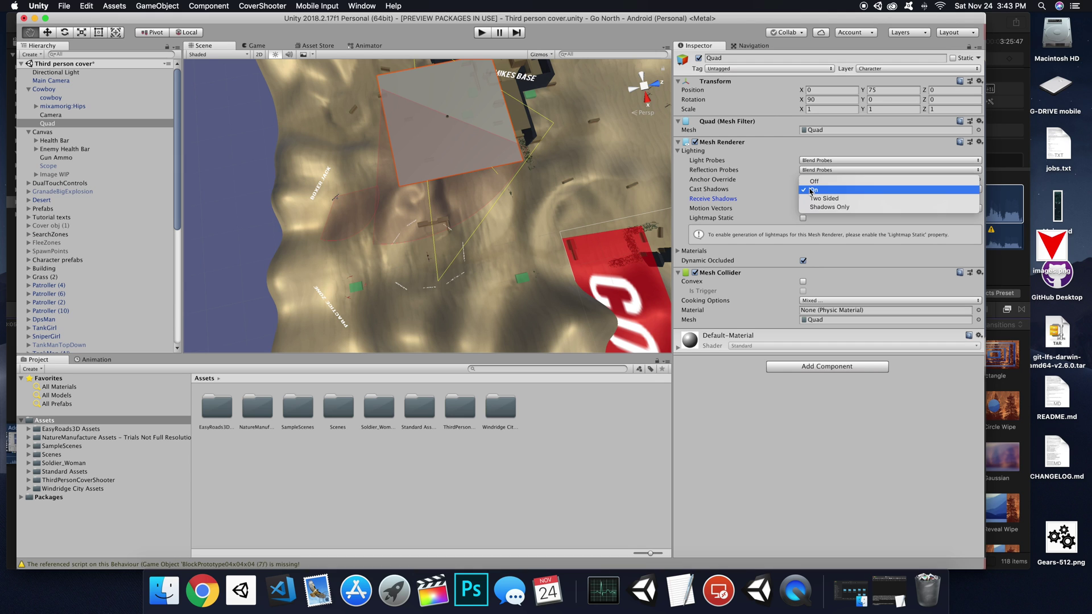
{"action": "left_click", "coordinate": [817, 182]}
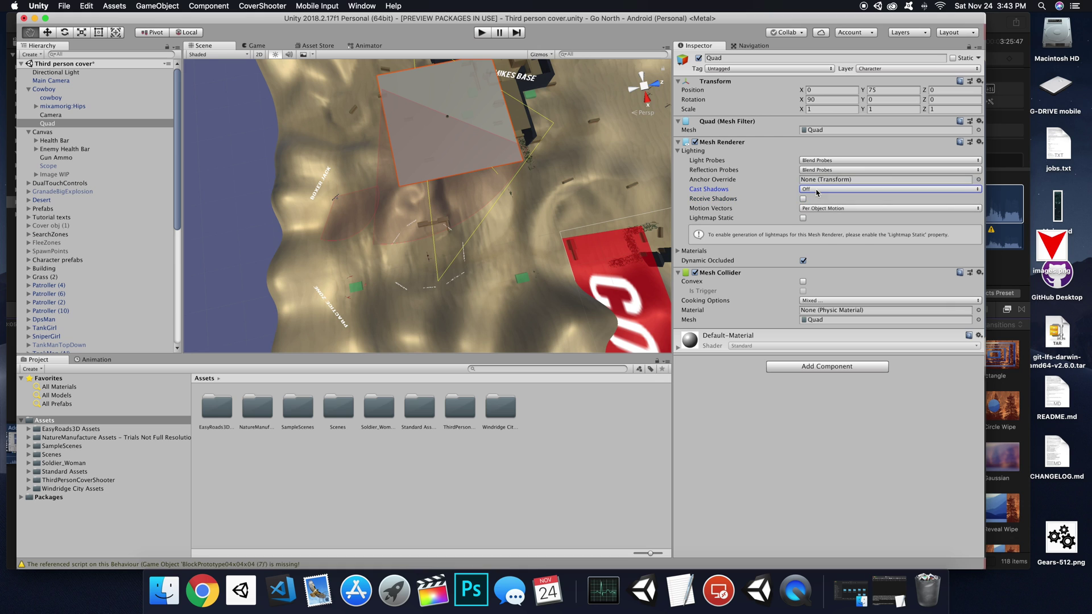
Step: Remove the Quad's Mesh Collider component, then check the camera and reselect the Quad
{"action": "left_click", "coordinate": [979, 274]}
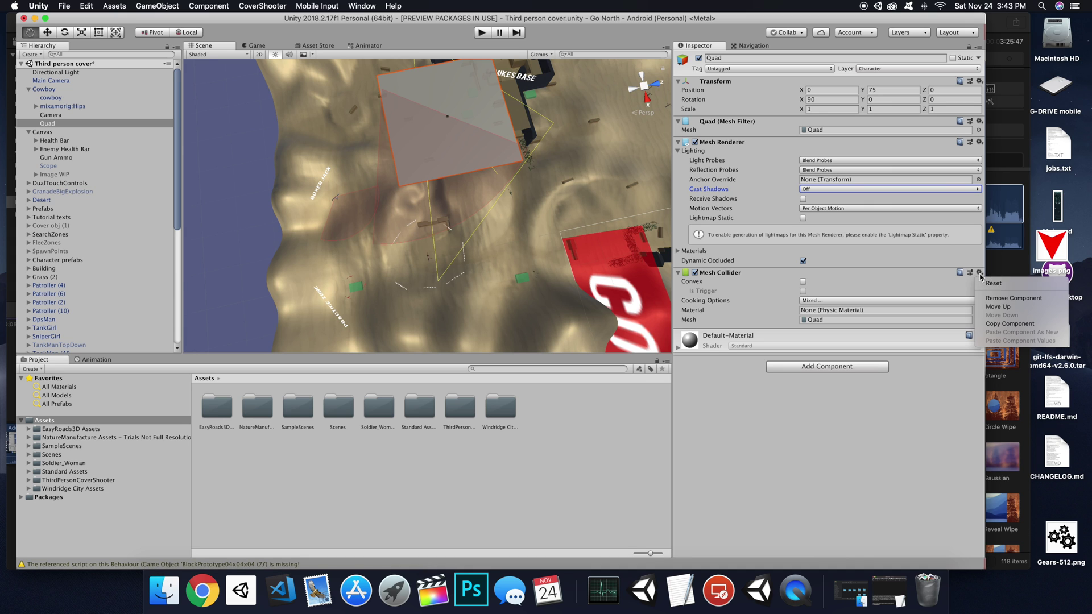
{"action": "left_click", "coordinate": [1005, 300]}
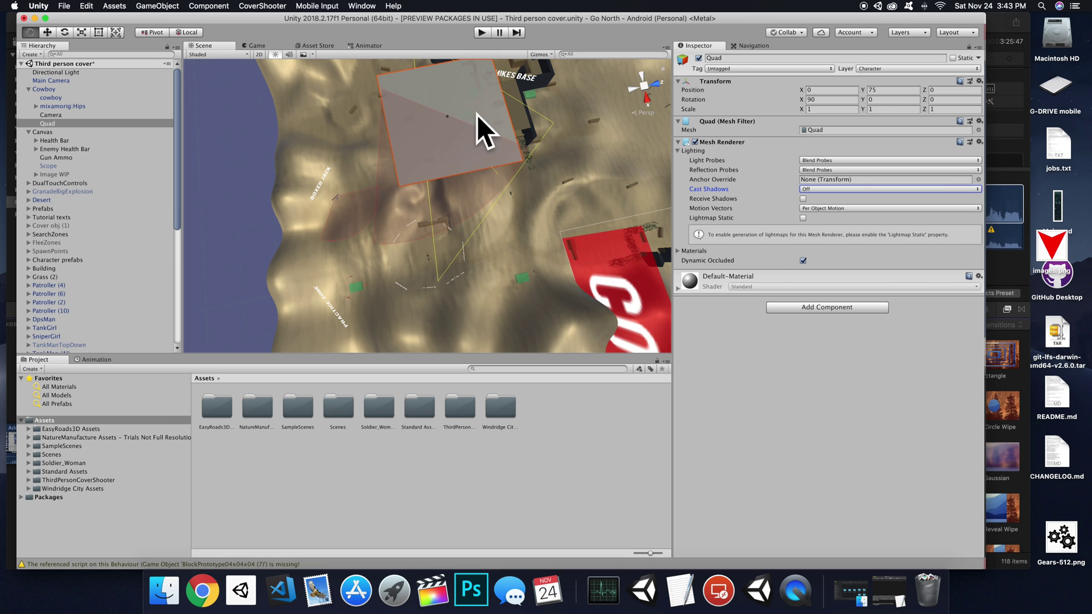
{"action": "left_click", "coordinate": [50, 115]}
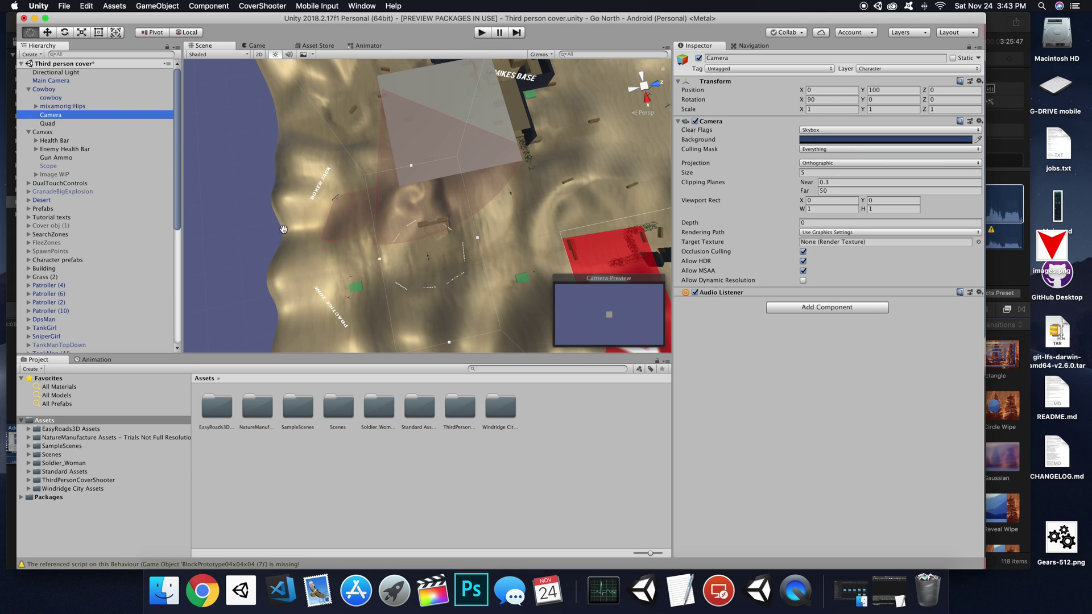
{"action": "left_click", "coordinate": [48, 123]}
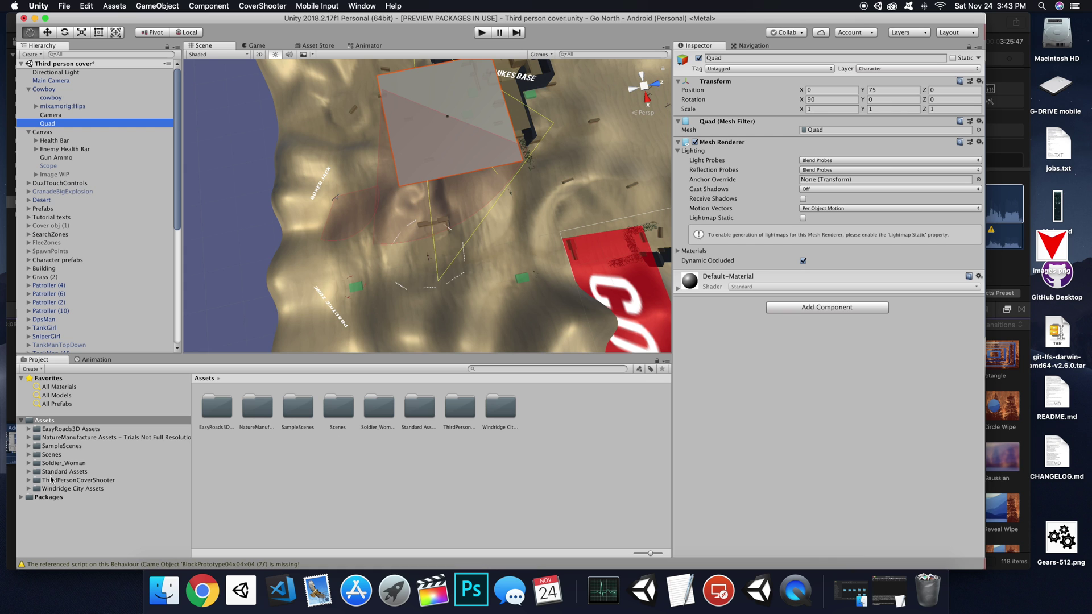
Step: Create a folder named TPCST-UI in Assets and open it
{"action": "right_click", "coordinate": [46, 423]}
{"action": "mouse_move", "coordinate": [122, 327]}
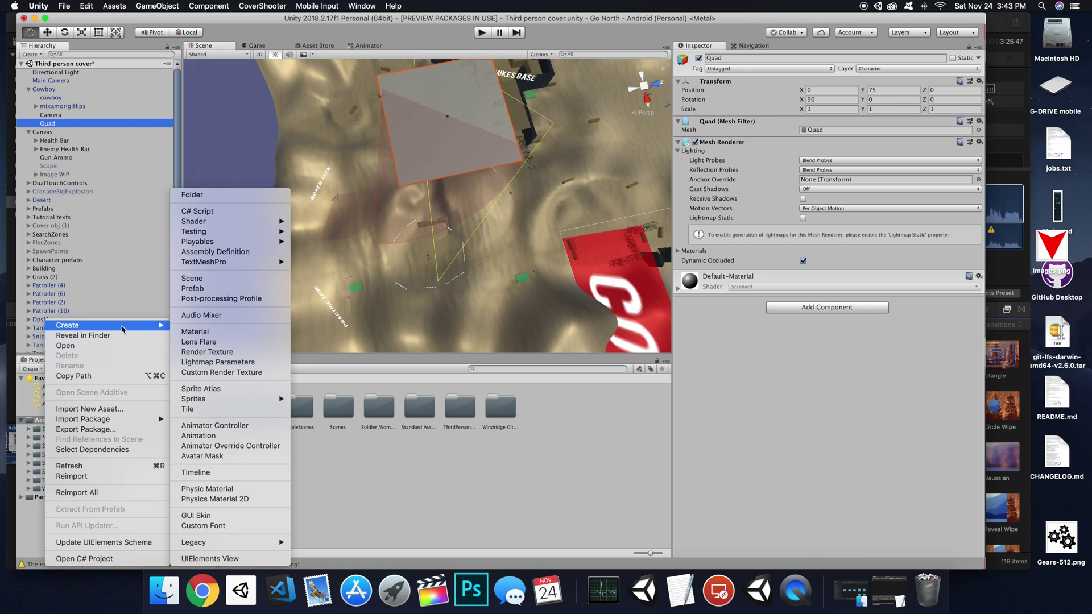
{"action": "left_click", "coordinate": [196, 194]}
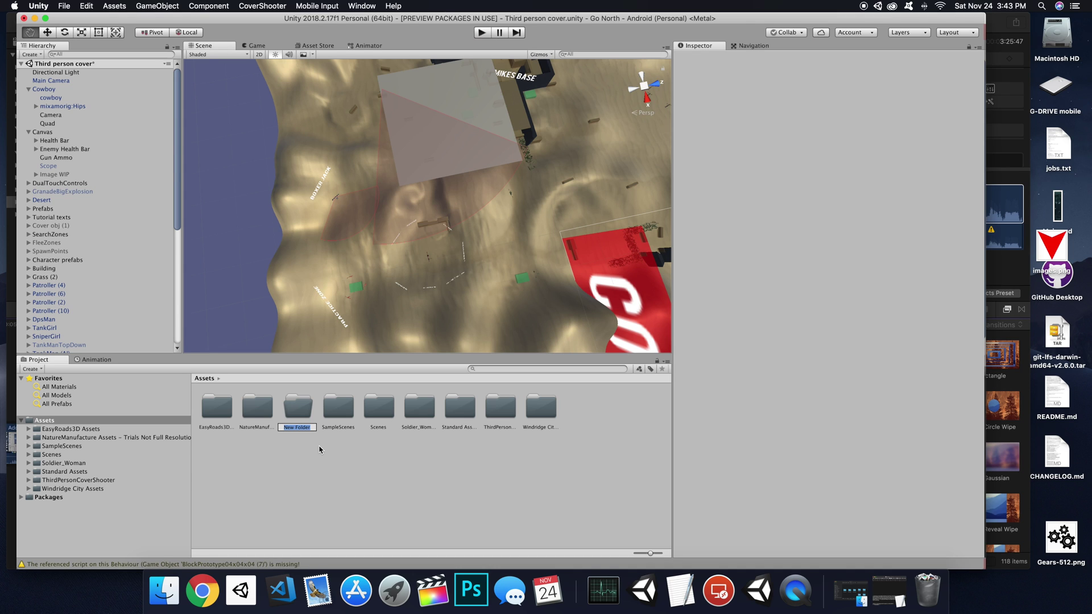
{"action": "type", "text": "TPCST-UI"}
{"action": "key", "text": "Return"}
{"action": "double_click", "coordinate": [500, 409]}
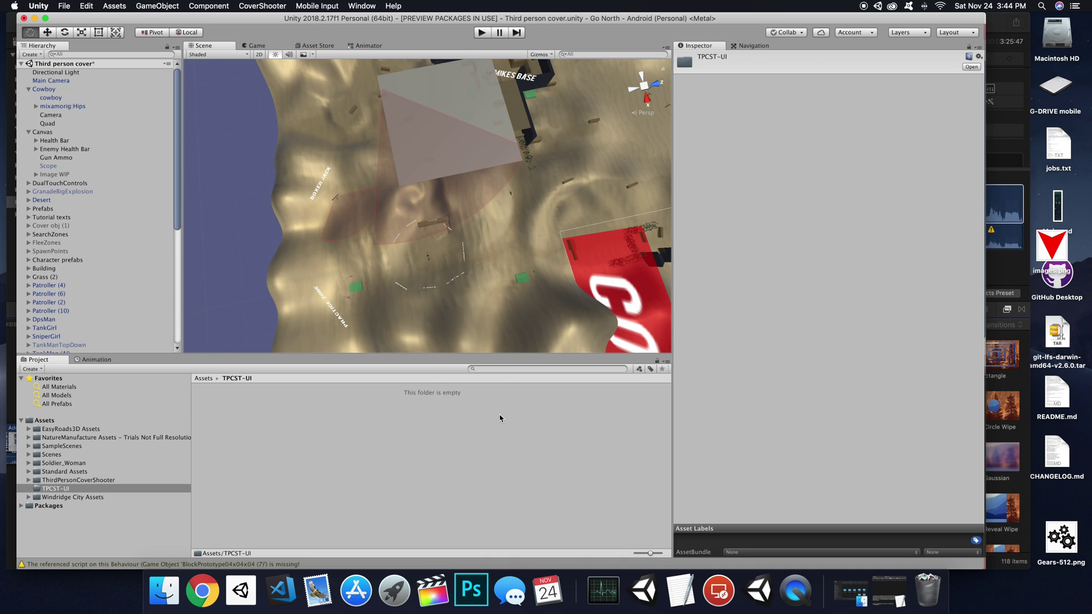
Step: Create a Textures subfolder inside TPCST-UI and open it
{"action": "right_click", "coordinate": [261, 406]}
{"action": "mouse_move", "coordinate": [284, 325]}
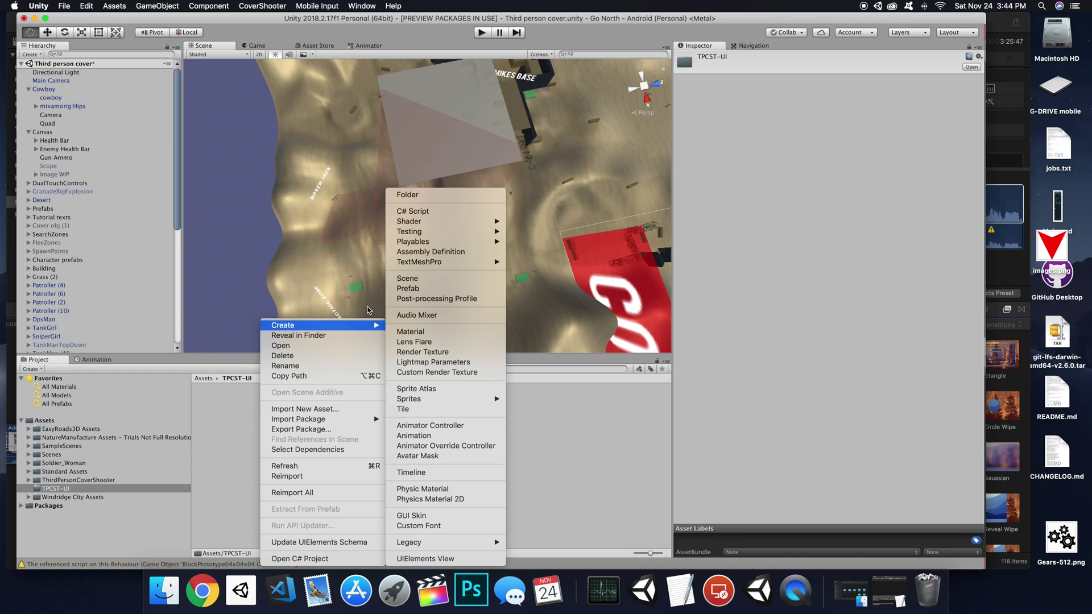
{"action": "left_click", "coordinate": [411, 195]}
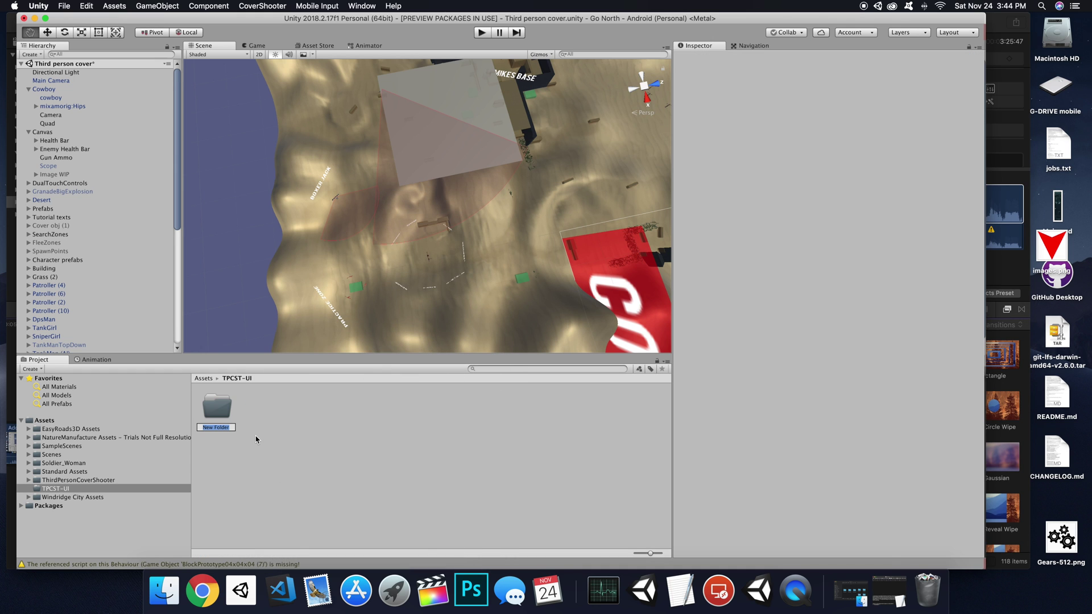
{"action": "type", "text": "Y"}
{"action": "type", "text": "Tes"}
{"action": "type", "text": "t"}
{"action": "type", "text": "ures"}
{"action": "key", "text": "Return"}
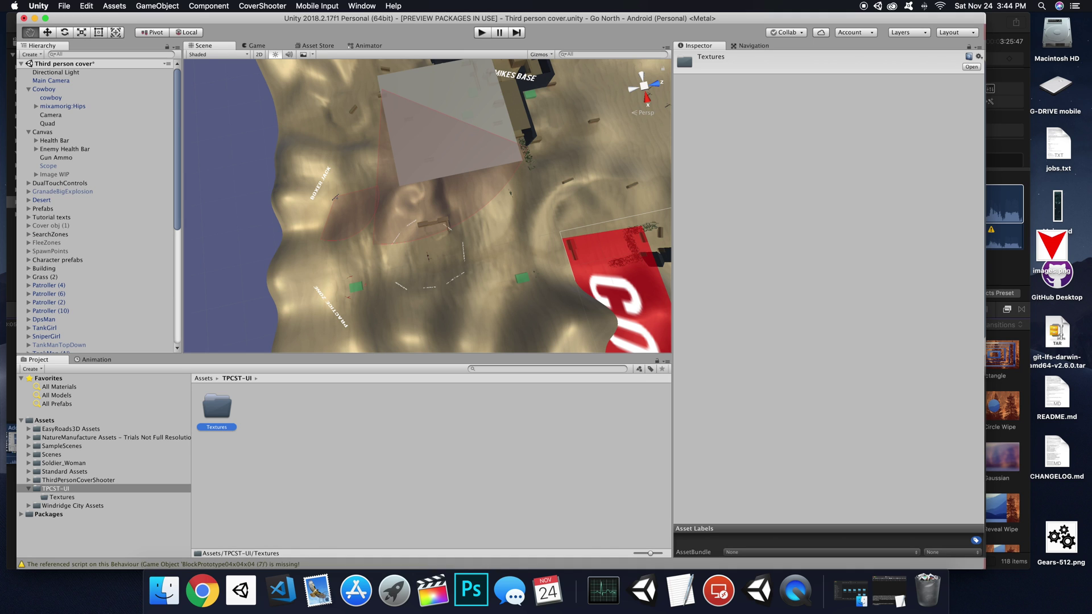
{"action": "double_click", "coordinate": [215, 405]}
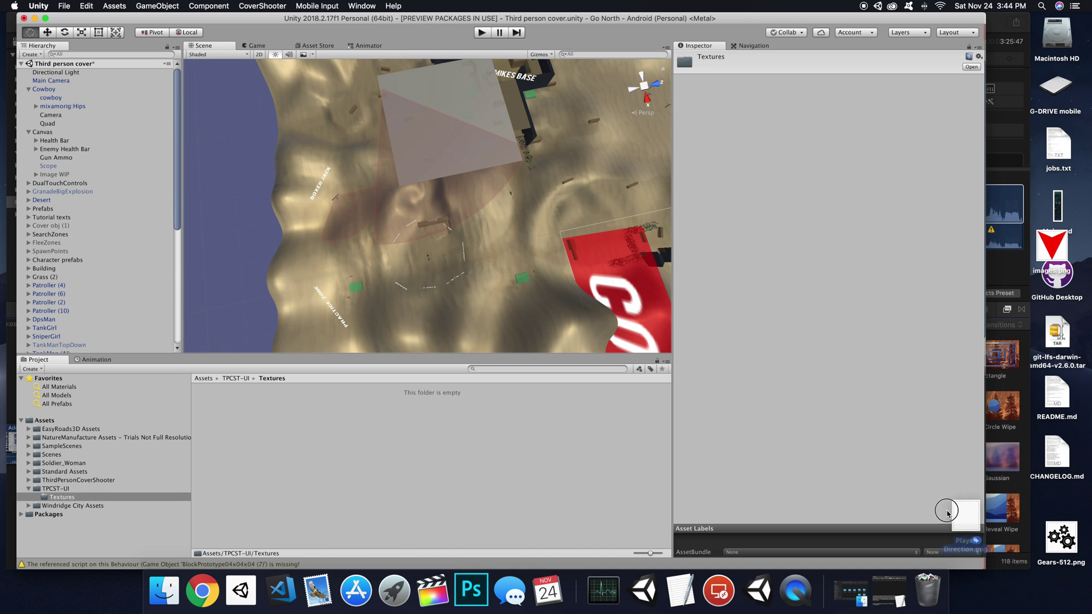
Step: Import the Player Direction image into Textures and apply Texture Type Sprite (2D and UI)
{"action": "left_click_drag", "start_coordinate": [956, 512], "coordinate": [310, 399]}
{"action": "left_click", "coordinate": [218, 408]}
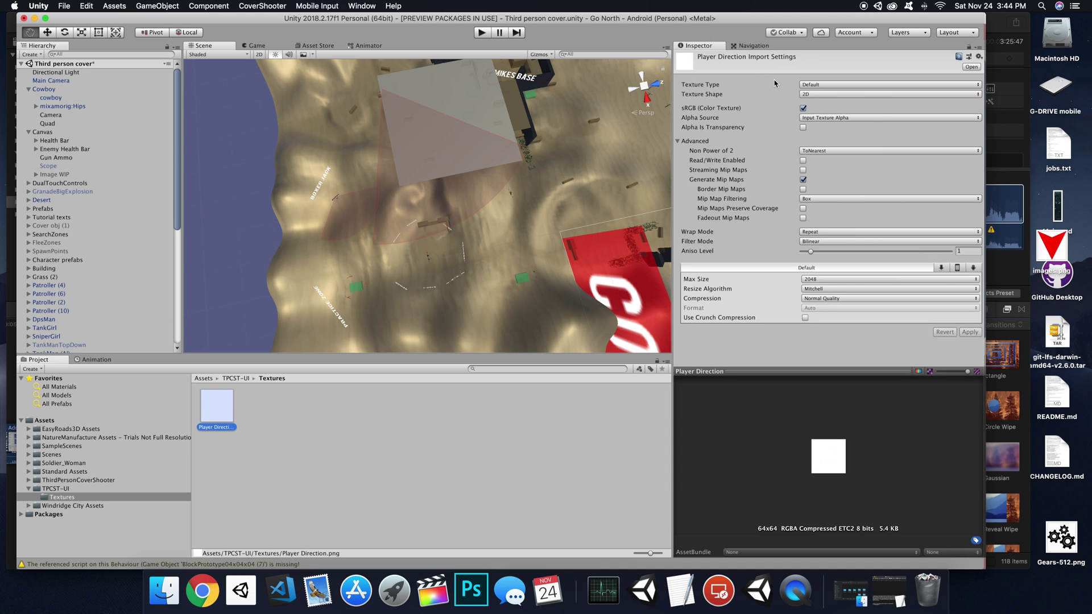
{"action": "left_click", "coordinate": [835, 86]}
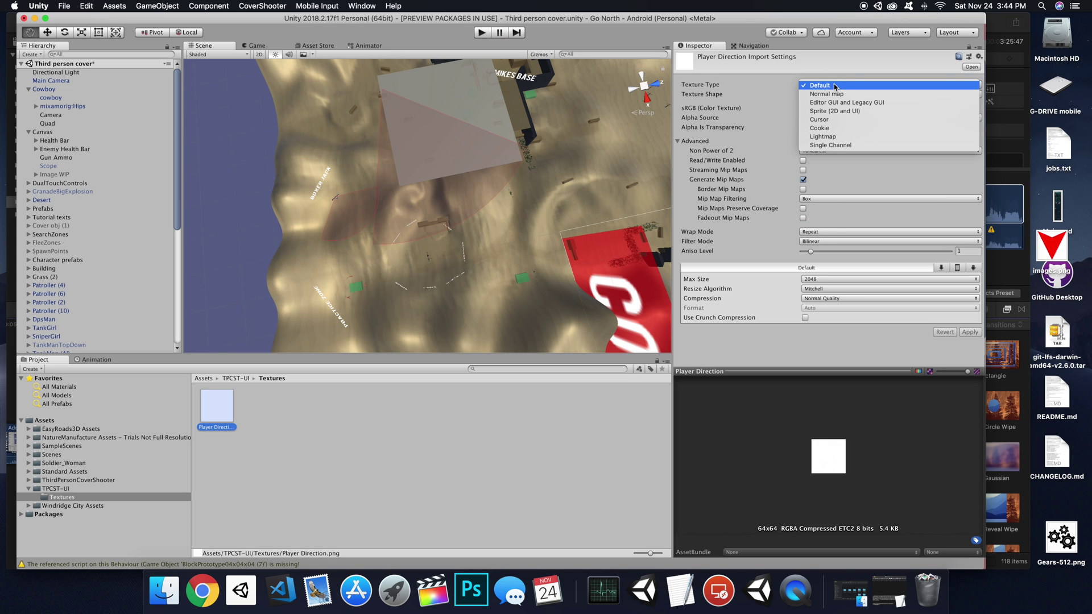
{"action": "left_click", "coordinate": [841, 111]}
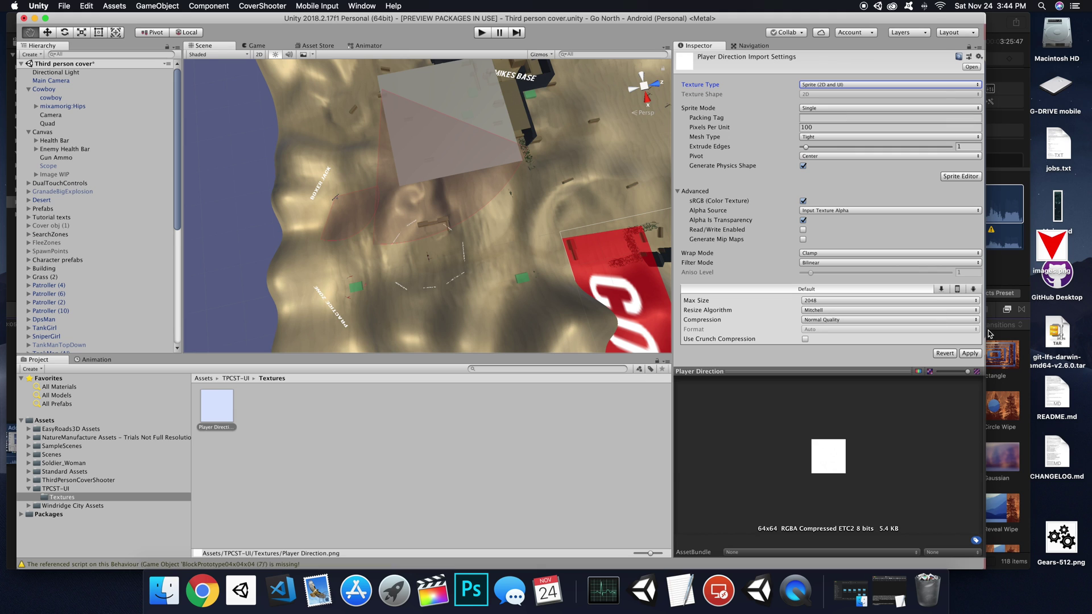
{"action": "left_click", "coordinate": [970, 353]}
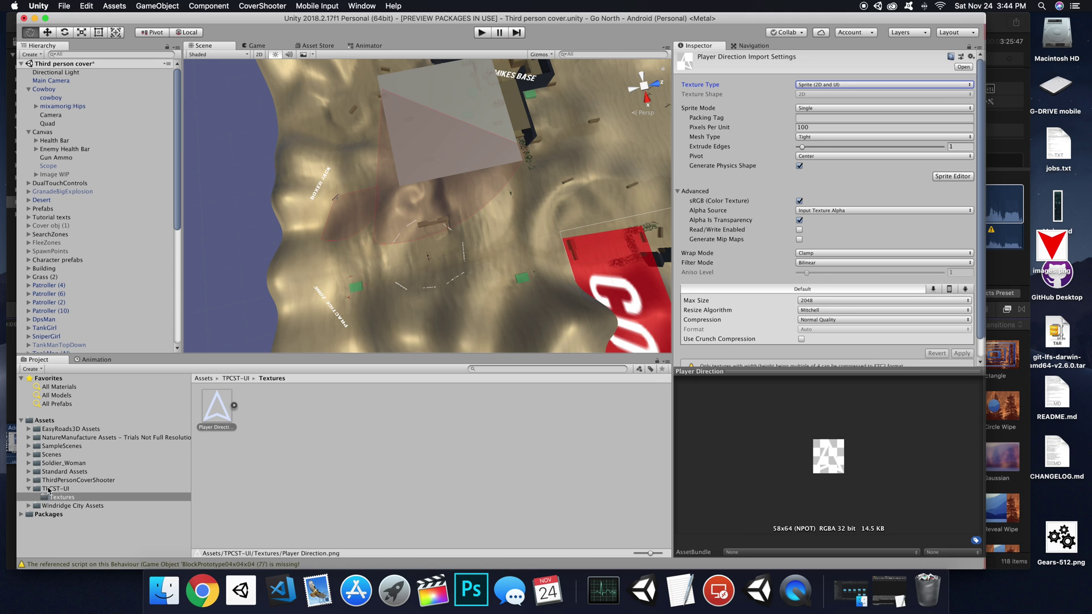
{"action": "left_click", "coordinate": [157, 491]}
Step: Create a Materials folder inside TPCST-UI and open it
{"action": "right_click", "coordinate": [283, 428]}
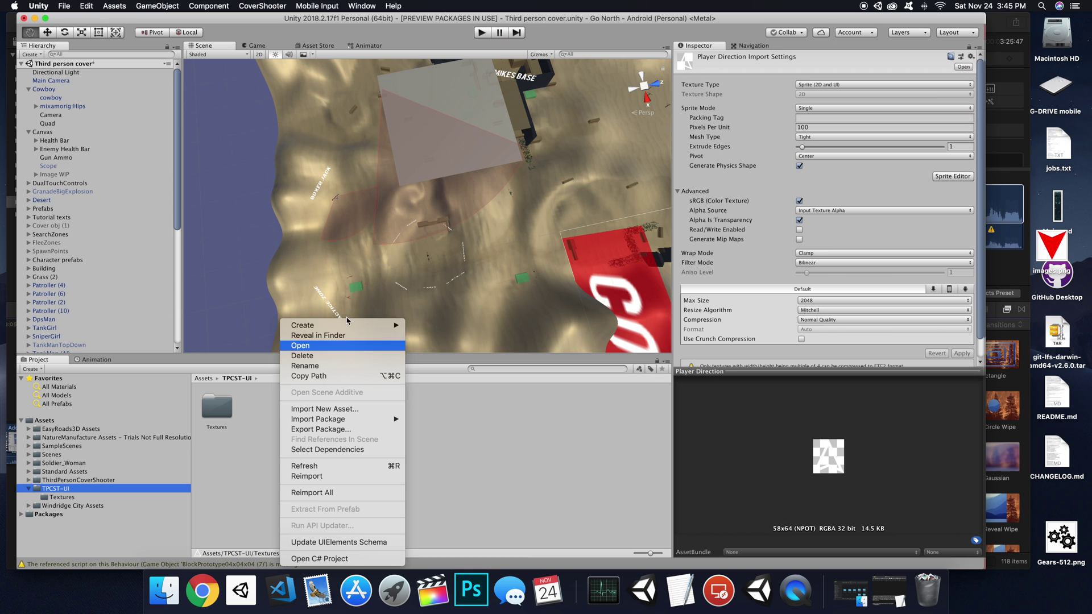
{"action": "mouse_move", "coordinate": [364, 325]}
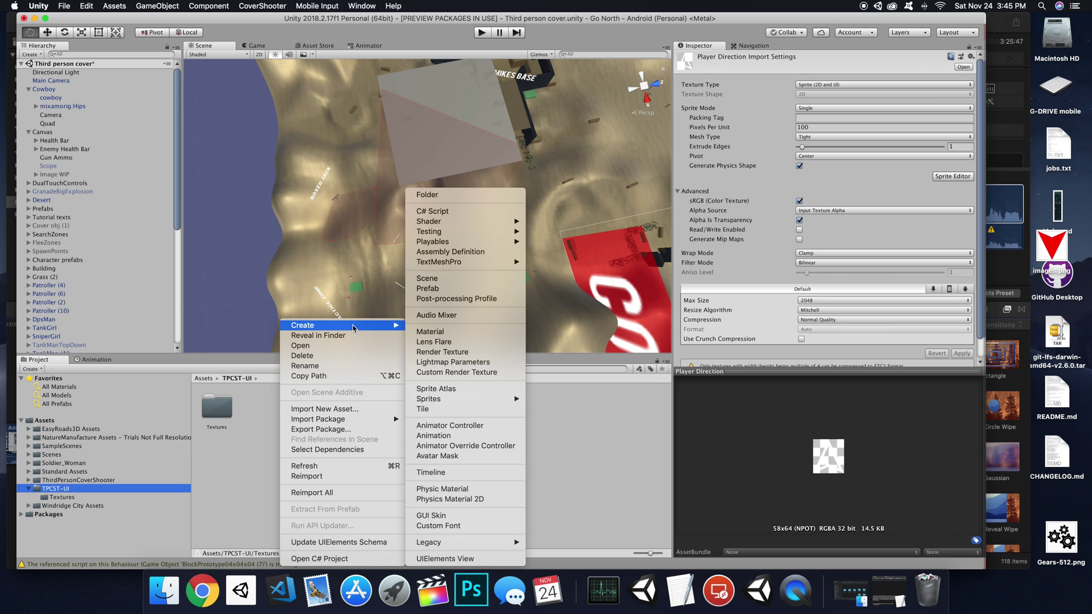
{"action": "left_click", "coordinate": [458, 195]}
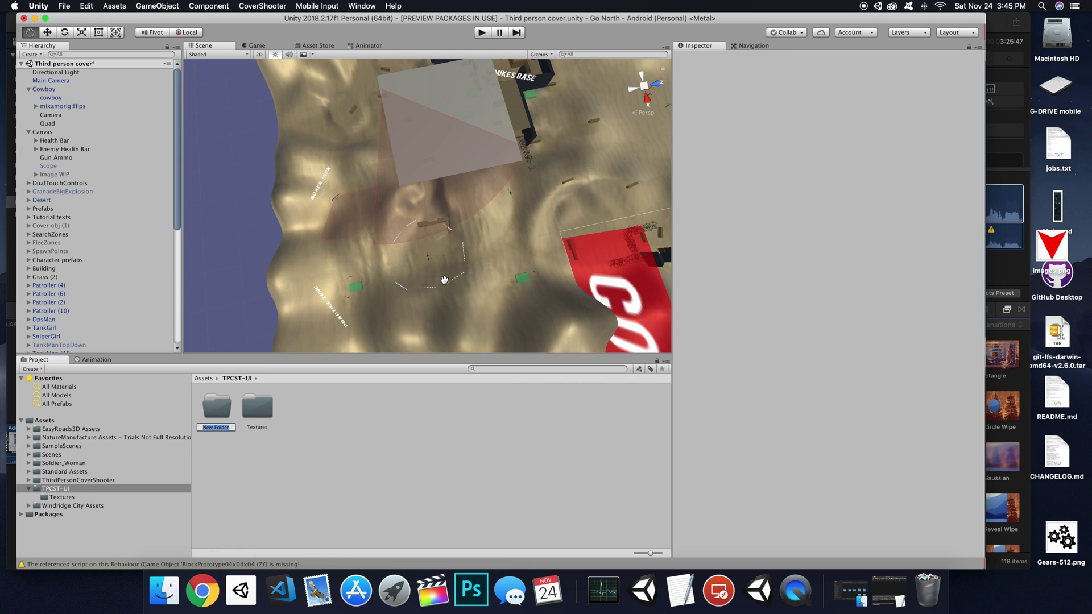
{"action": "type", "text": "Materials"}
{"action": "key", "text": "Return"}
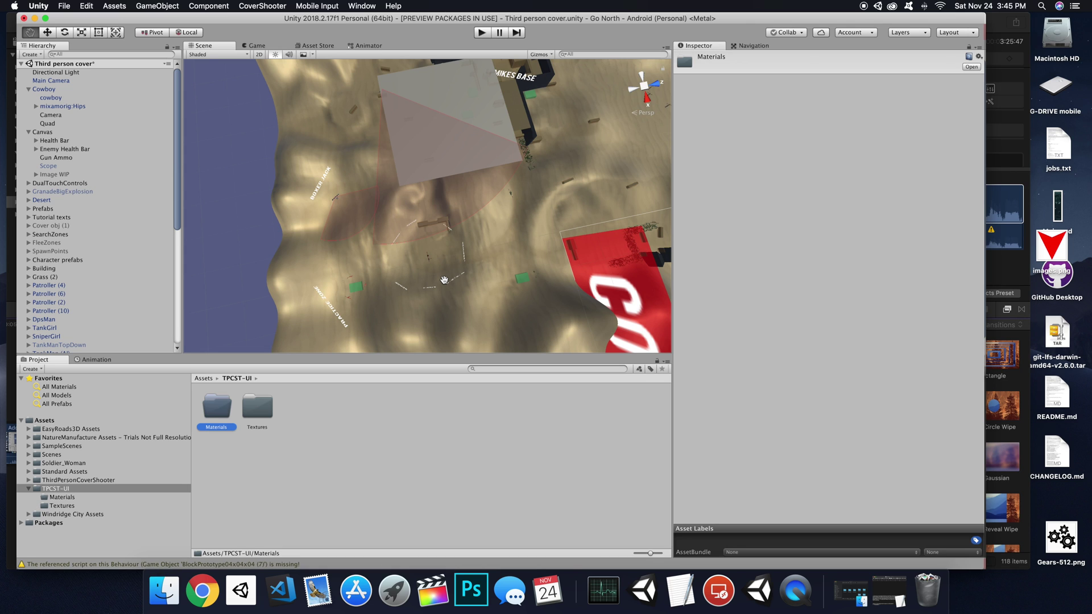
{"action": "double_click", "coordinate": [218, 405]}
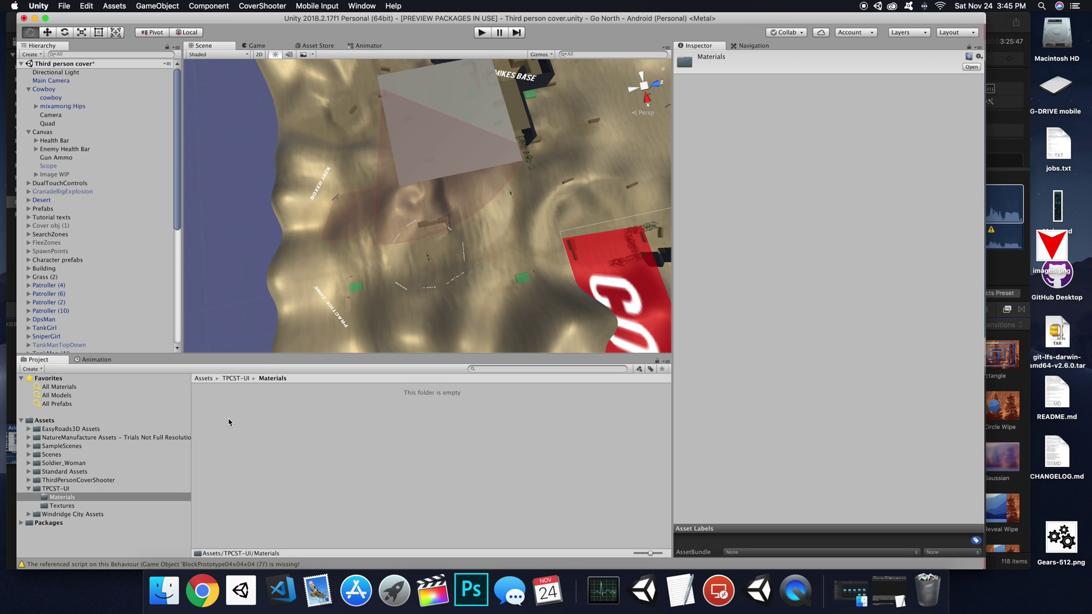
Step: Create a new material named PlayerArrow in the Materials folder
{"action": "right_click", "coordinate": [229, 422]}
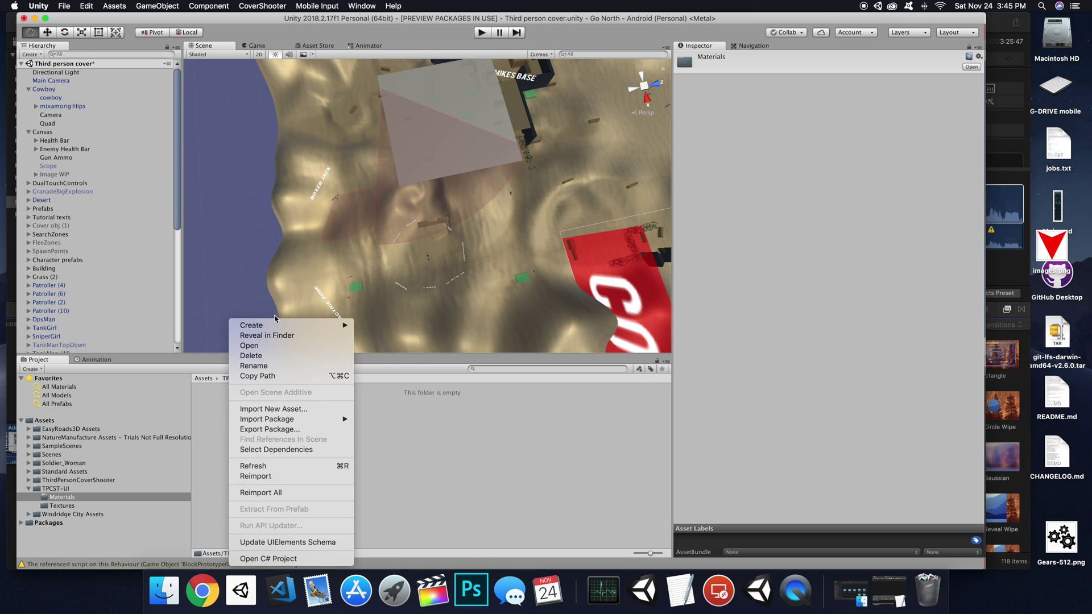
{"action": "mouse_move", "coordinate": [279, 327]}
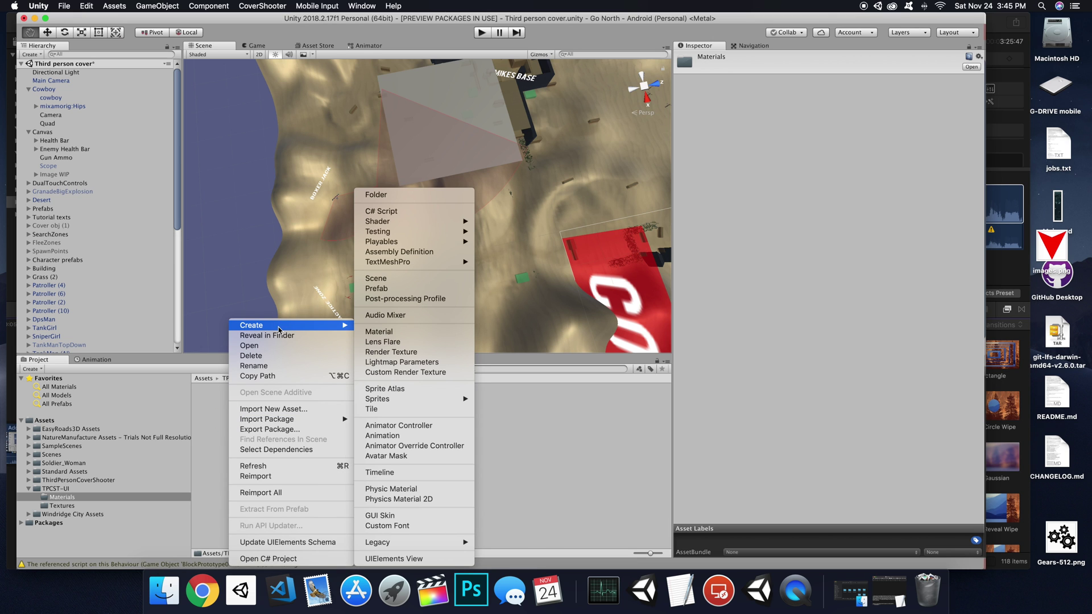
{"action": "left_click", "coordinate": [391, 333]}
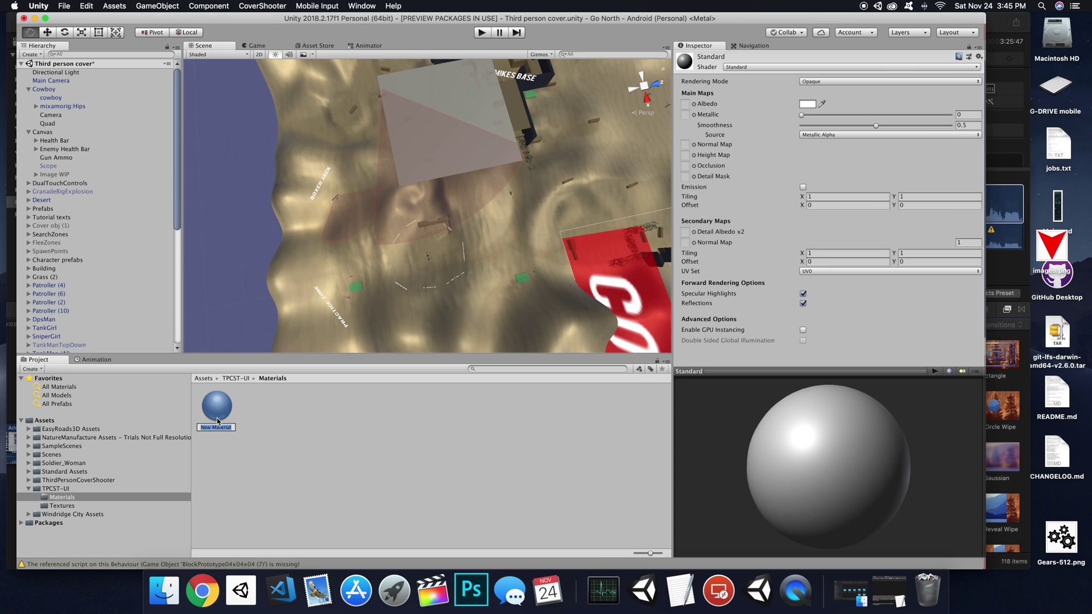
{"action": "type", "text": "PlayerArrow"}
{"action": "key", "text": "Return"}
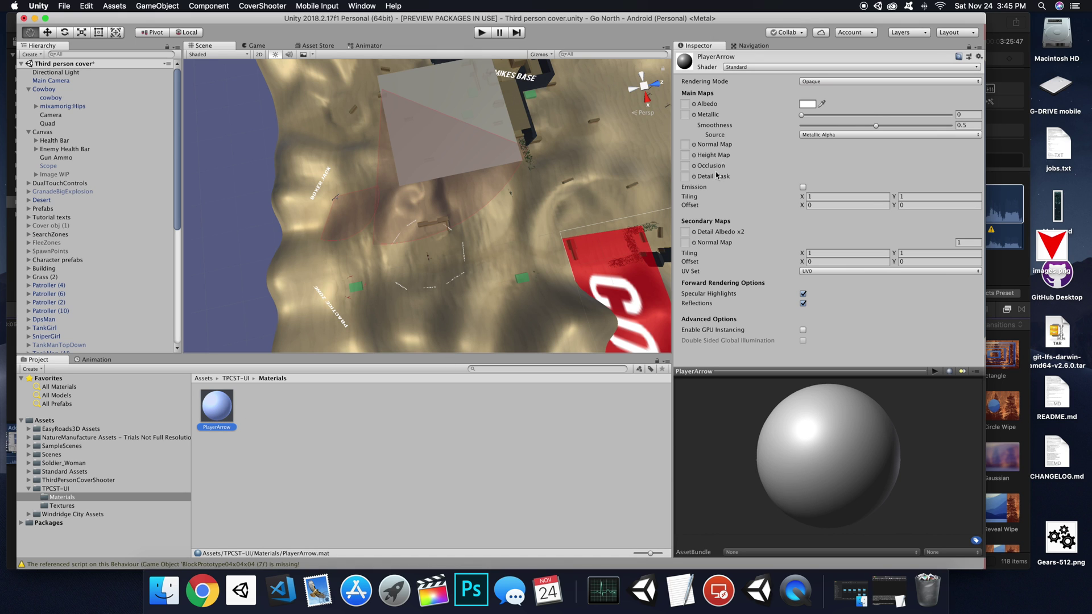
Step: Assign Player Direction as PlayerArrow's Albedo, set Rendering Mode to Cutout, and rotate the preview
{"action": "left_click", "coordinate": [73, 505]}
{"action": "left_click_drag", "start_coordinate": [218, 409], "coordinate": [686, 105]}
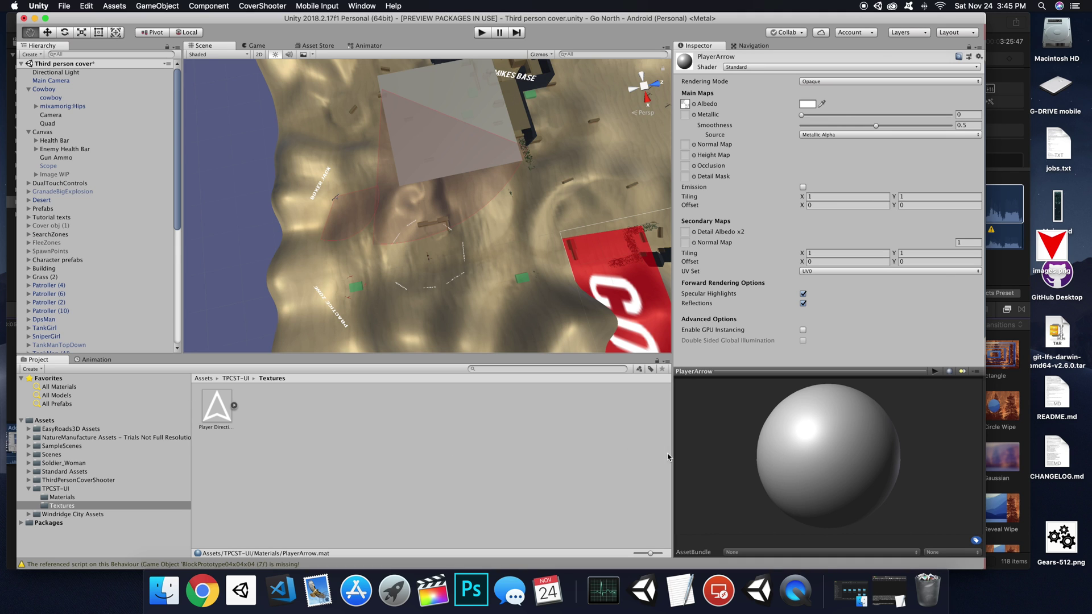
{"action": "left_click", "coordinate": [833, 87]}
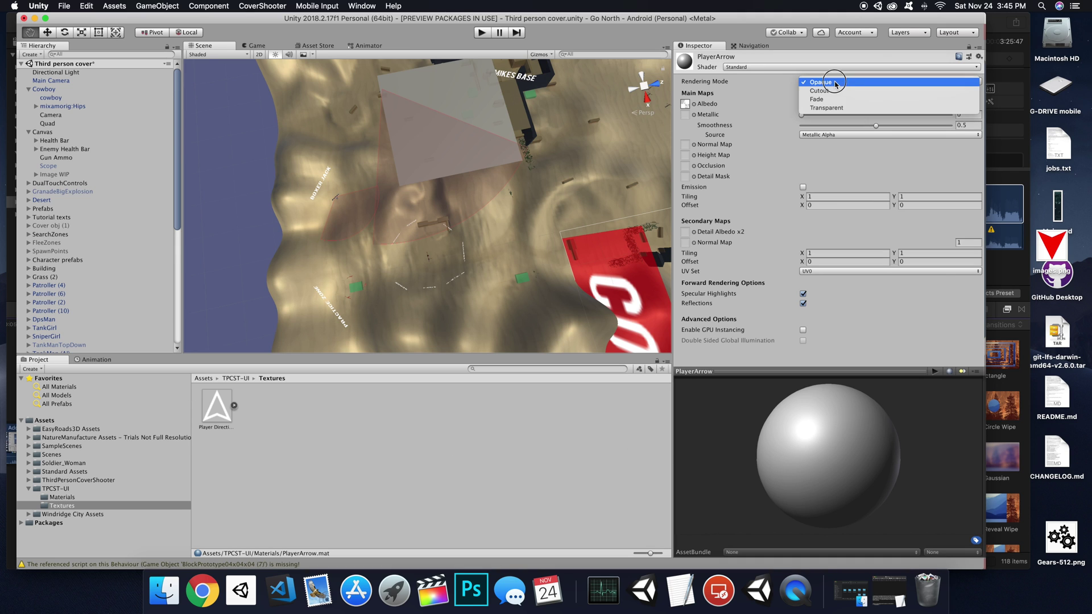
{"action": "left_click", "coordinate": [812, 464]}
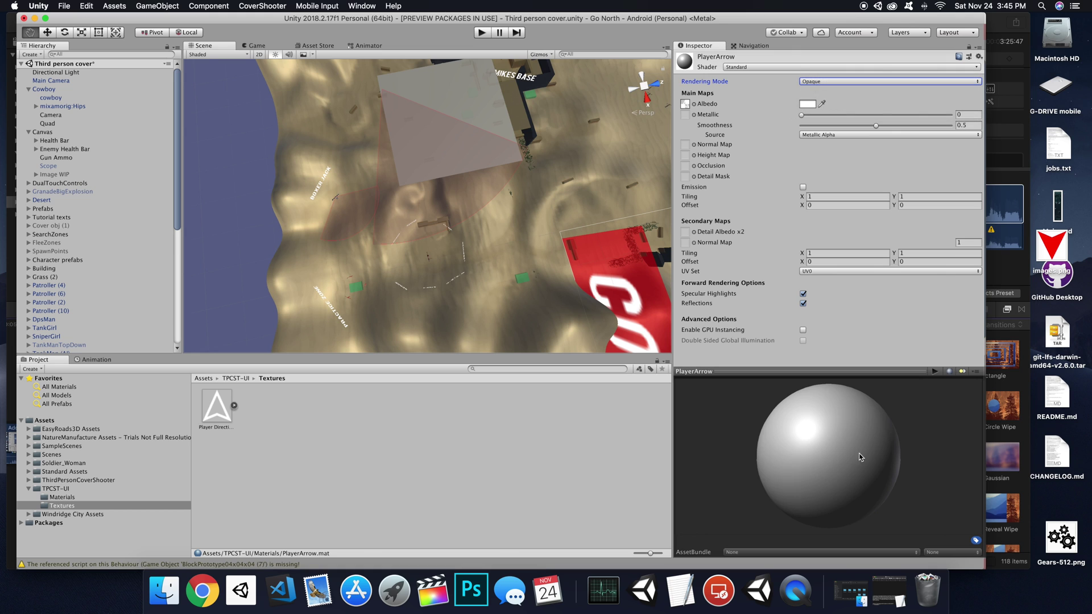
{"action": "left_click_drag", "start_coordinate": [811, 463], "coordinate": [851, 315]}
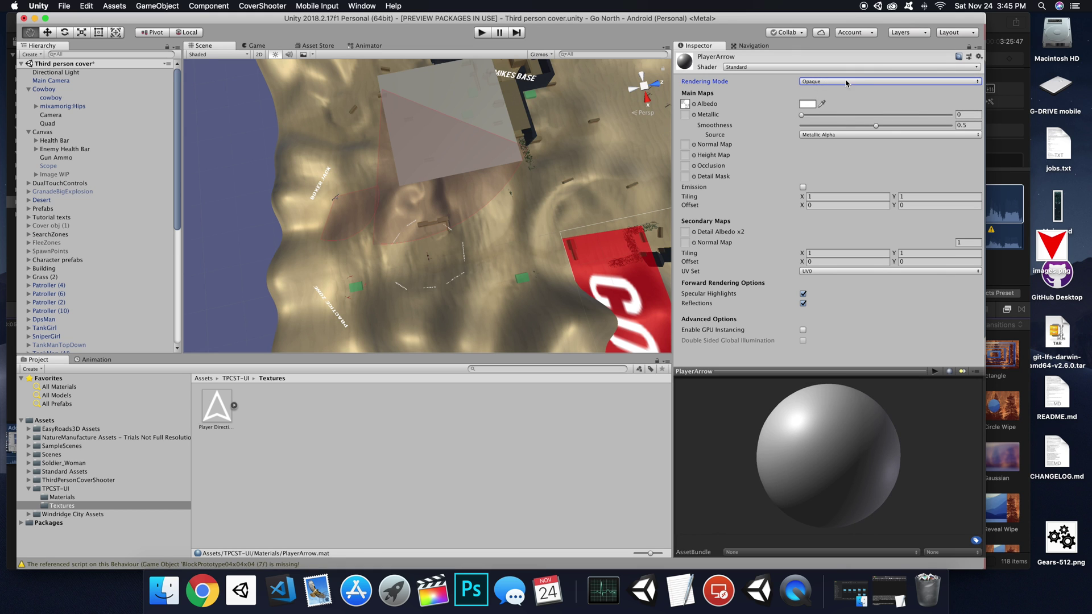
{"action": "left_click", "coordinate": [847, 82]}
{"action": "left_click", "coordinate": [831, 92]}
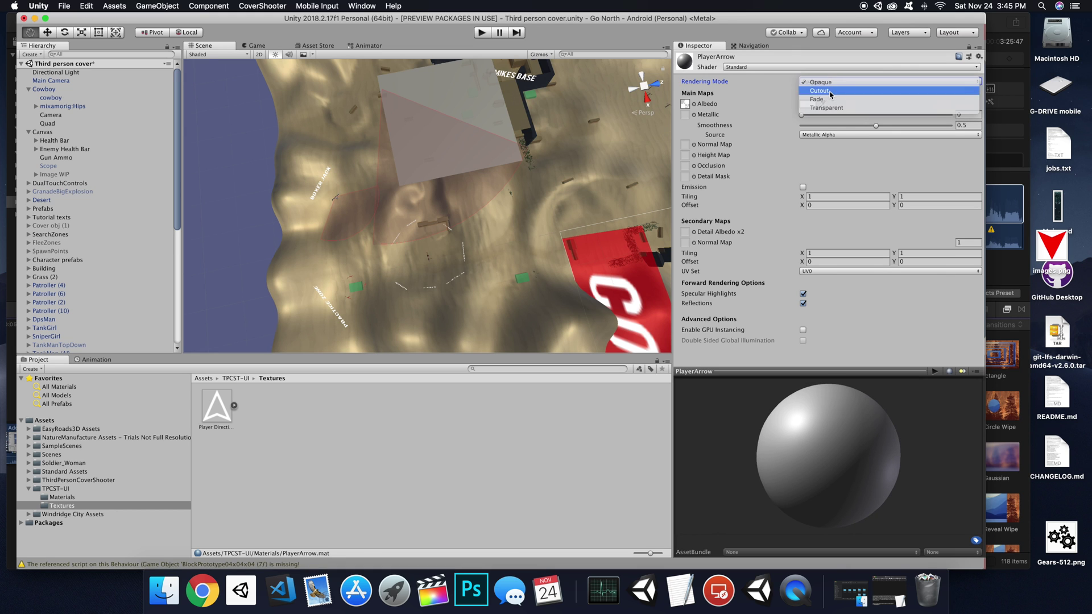
{"action": "left_click_drag", "start_coordinate": [869, 438], "coordinate": [824, 441]}
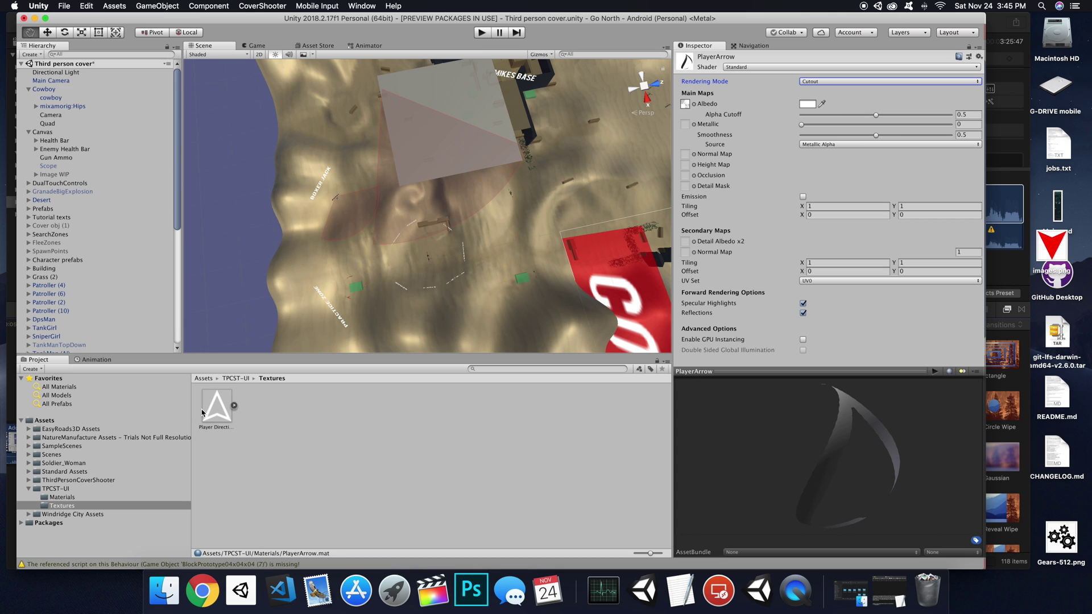
{"action": "left_click_drag", "start_coordinate": [865, 464], "coordinate": [836, 451]}
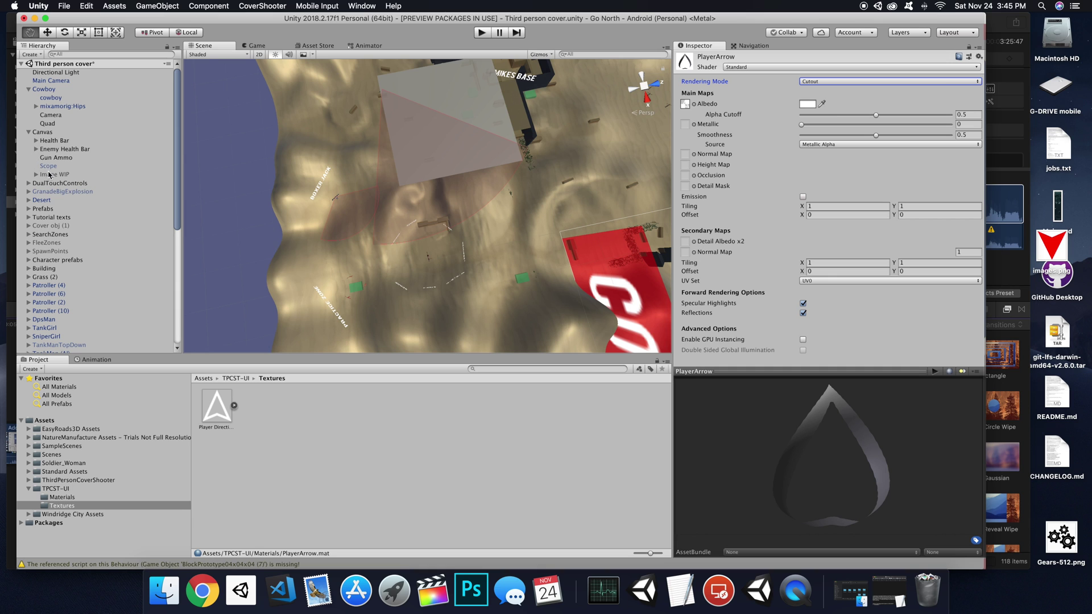
Step: Put the PlayerArrow material on the Quad's Mesh Renderer, then check the Camera and Cowboy
{"action": "left_click", "coordinate": [48, 124]}
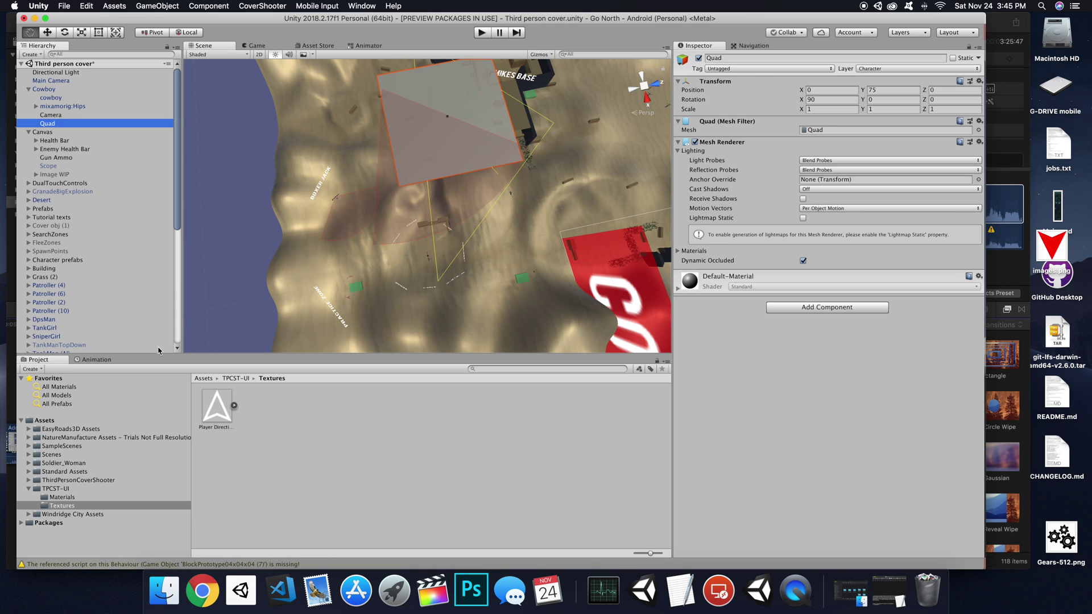
{"action": "left_click", "coordinate": [66, 499]}
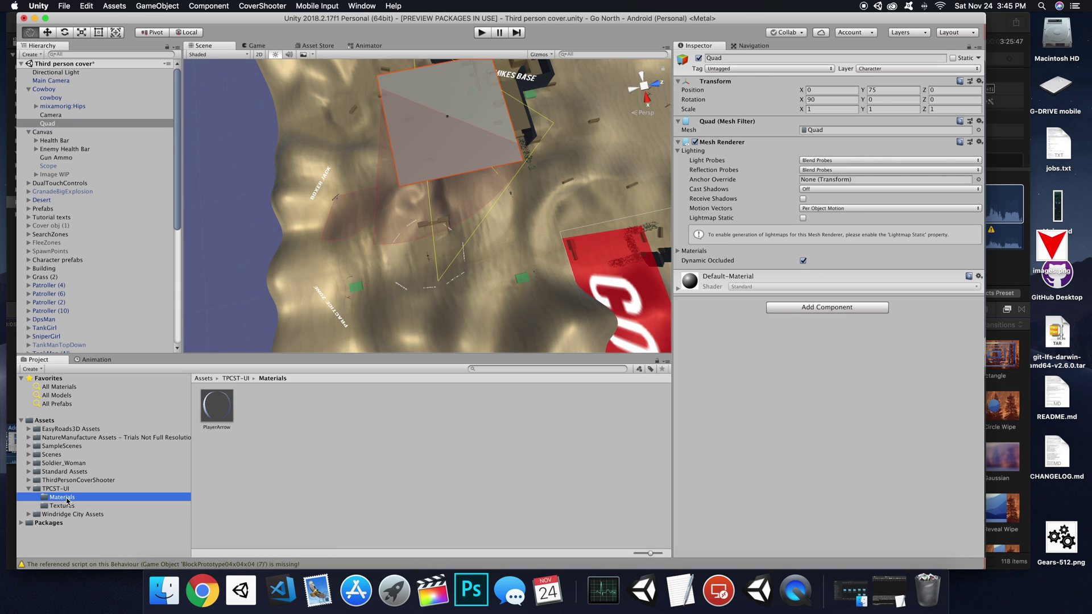
{"action": "left_click_drag", "start_coordinate": [218, 408], "coordinate": [824, 366]}
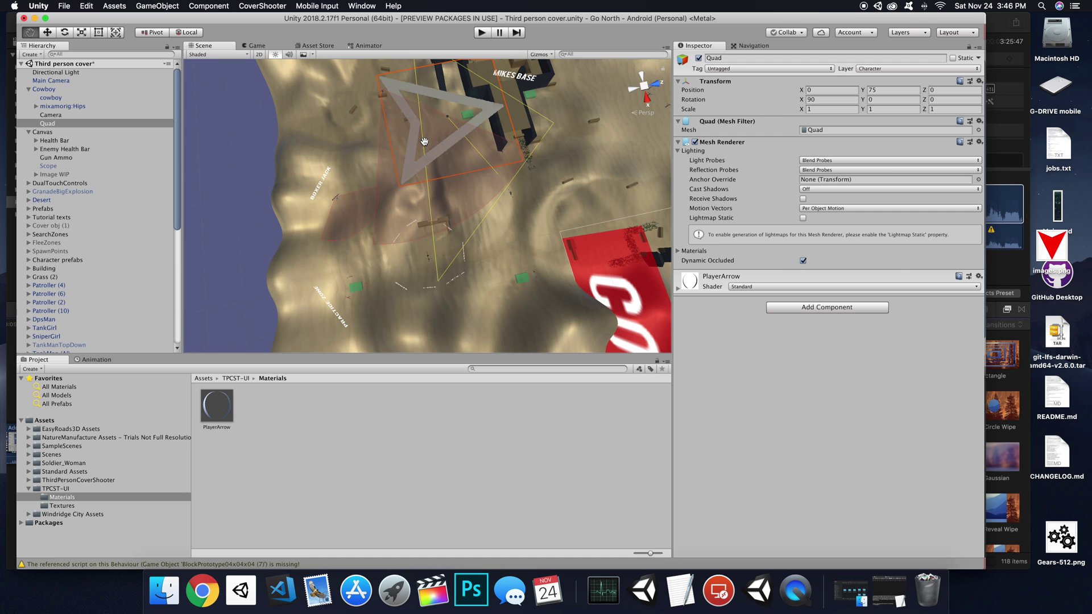
{"action": "left_click", "coordinate": [51, 115]}
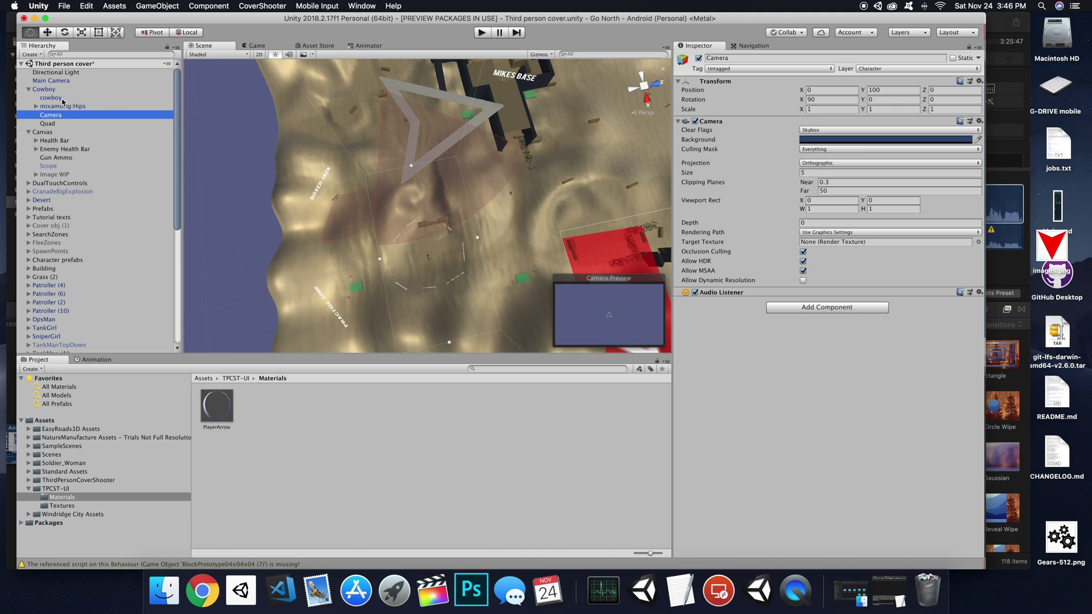
{"action": "left_click", "coordinate": [45, 89]}
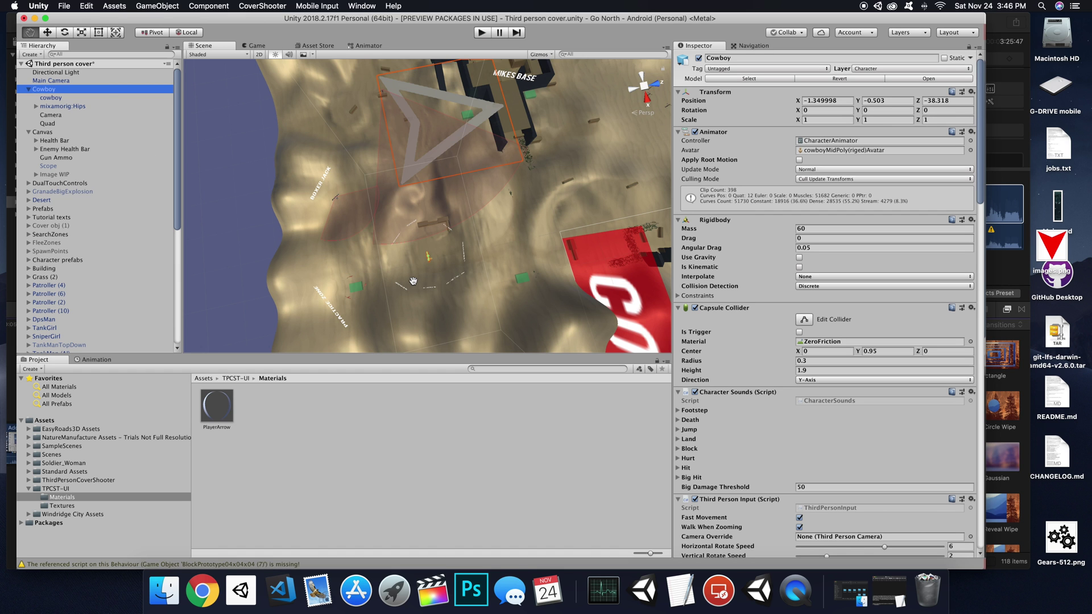
Step: Frame the Cowboy in the scene view, look down on it, and select its Camera
{"action": "left_click", "coordinate": [413, 281]}
{"action": "key", "text": "f"}
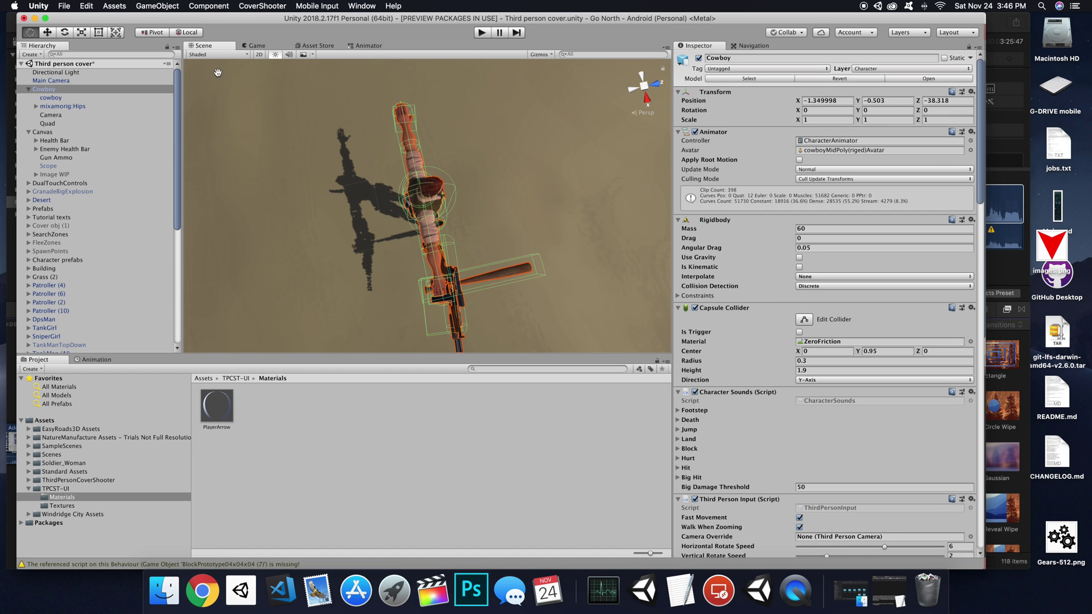
{"action": "left_click_drag", "start_coordinate": [458, 178], "coordinate": [459, 212], "text": "alt"}
{"action": "left_click", "coordinate": [50, 116]}
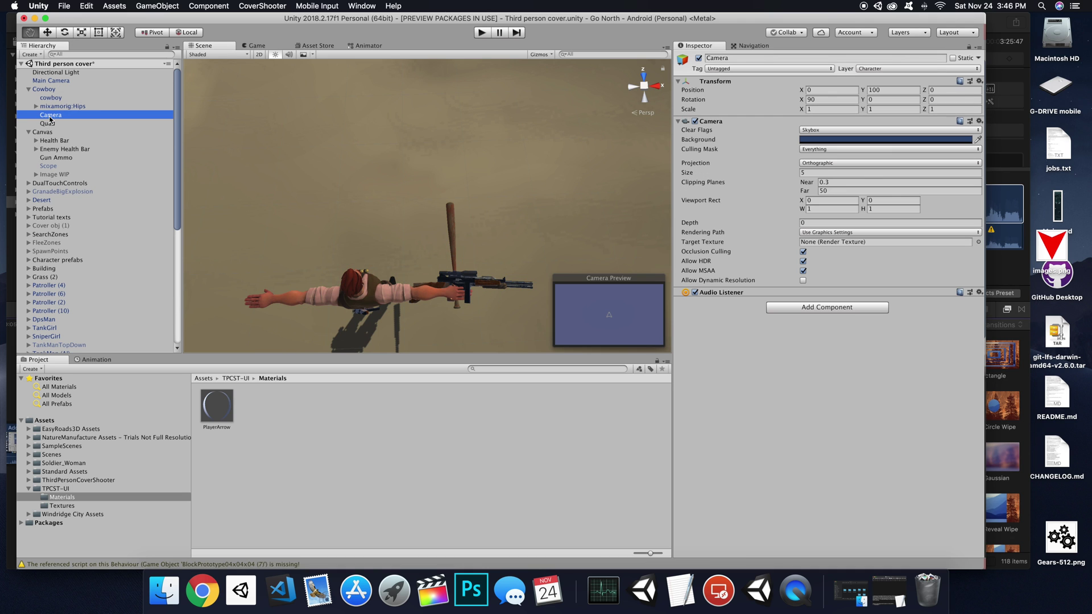
{"action": "scroll", "coordinate": [419, 236], "scroll_direction": "down", "scroll_amount": 5}
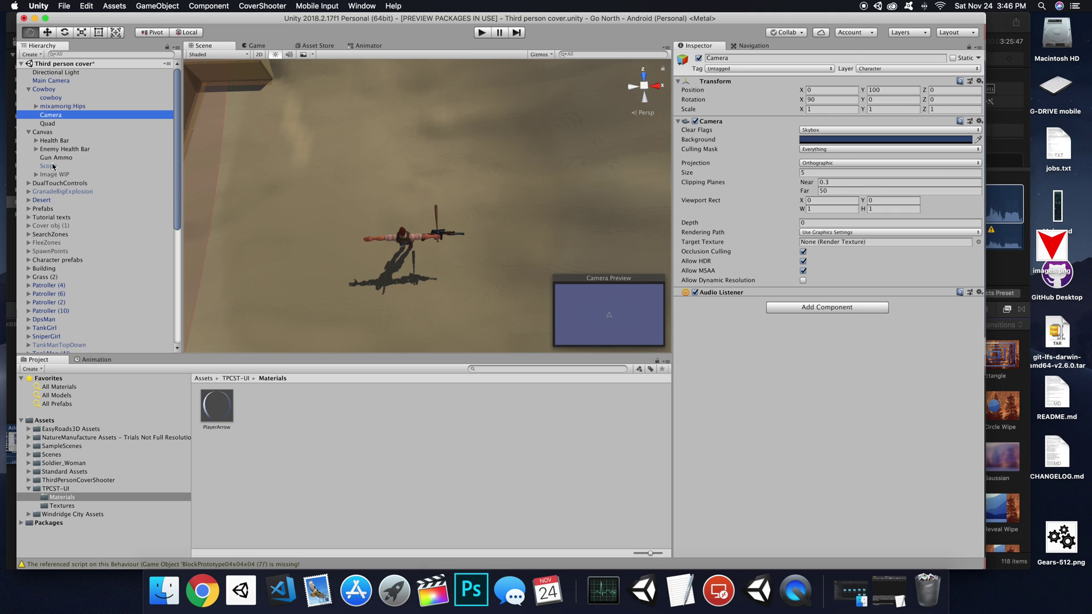
Step: Select the Canvas and frame it in a flat 2D scene view
{"action": "left_click", "coordinate": [44, 132]}
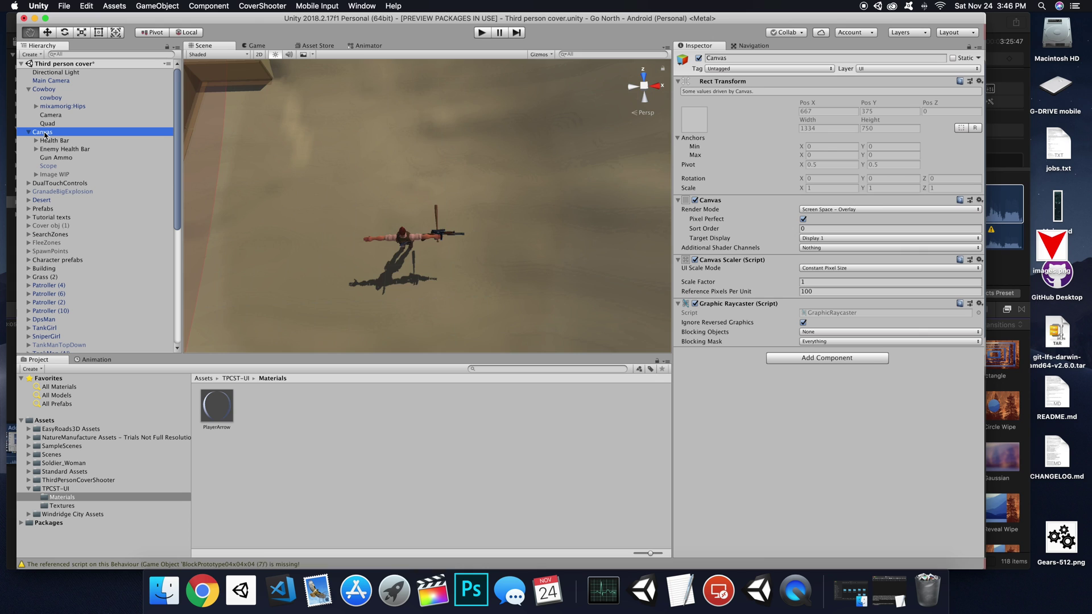
{"action": "double_click", "coordinate": [44, 133]}
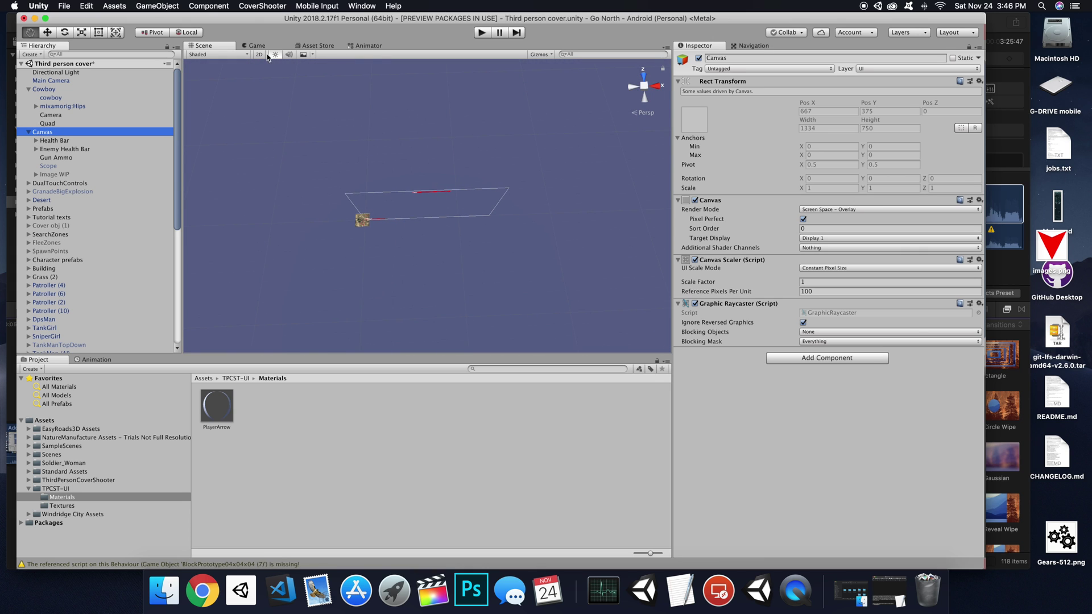
{"action": "left_click", "coordinate": [261, 55]}
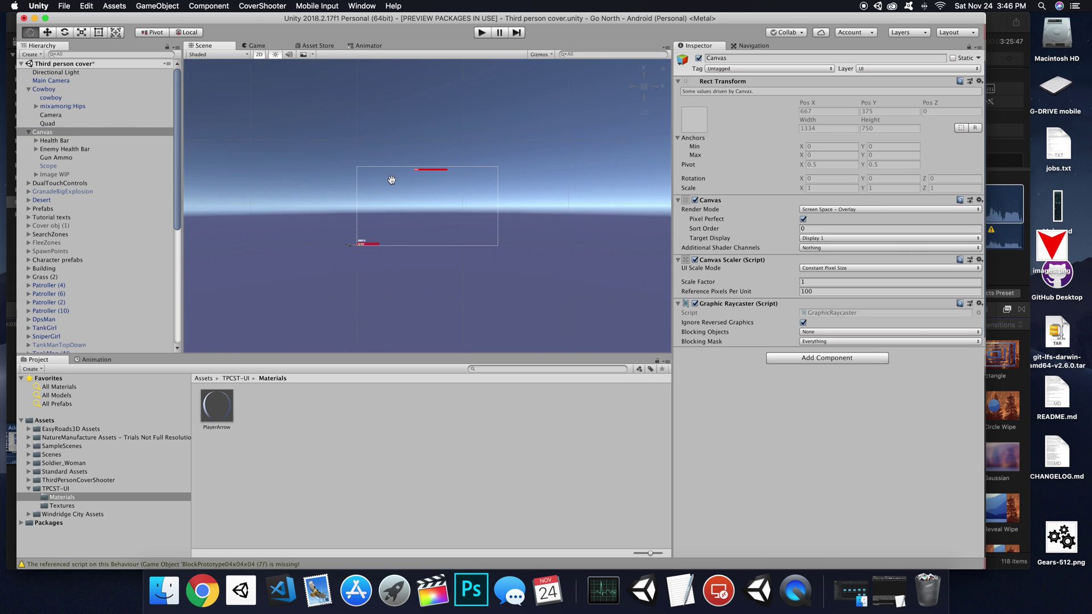
{"action": "scroll", "coordinate": [391, 180], "scroll_direction": "up", "scroll_amount": 5}
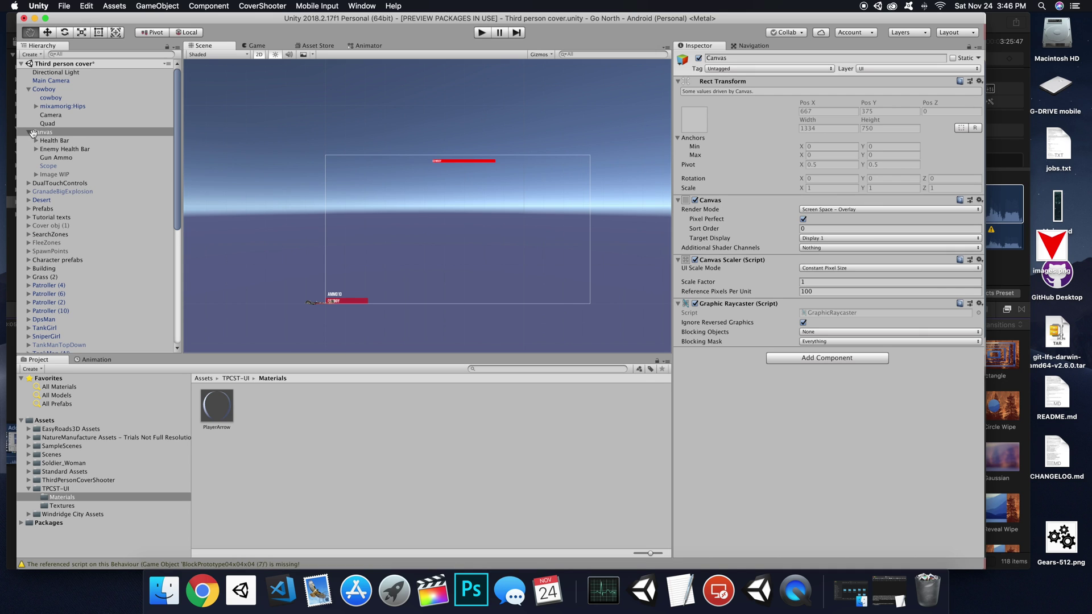
{"action": "left_click", "coordinate": [315, 6]}
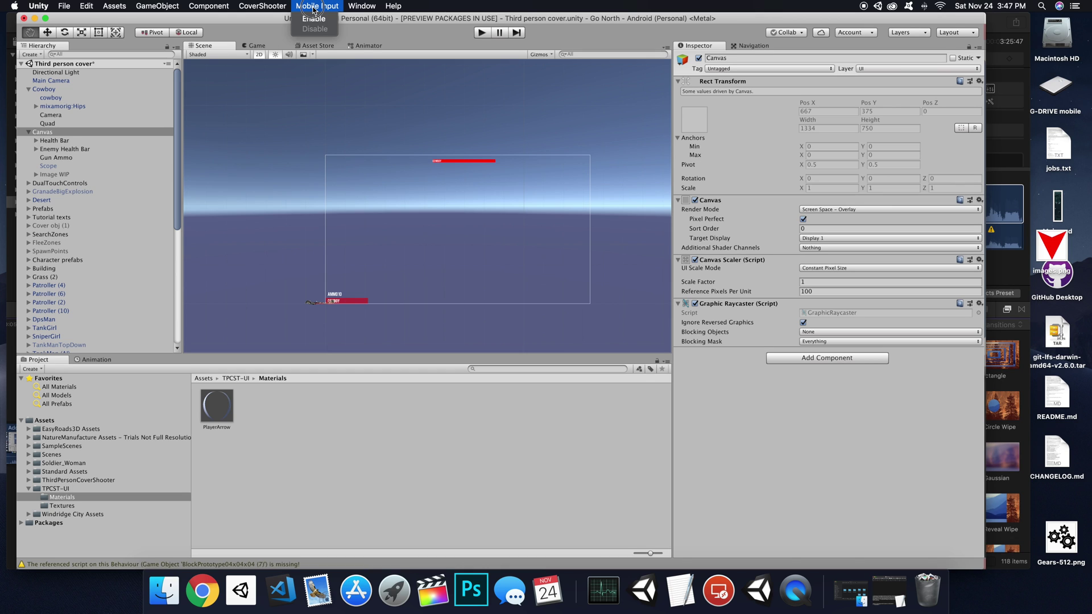
Step: Add a UI Panel under the Canvas and shrink it and its anchors to a small top-left box
{"action": "right_click", "coordinate": [50, 134]}
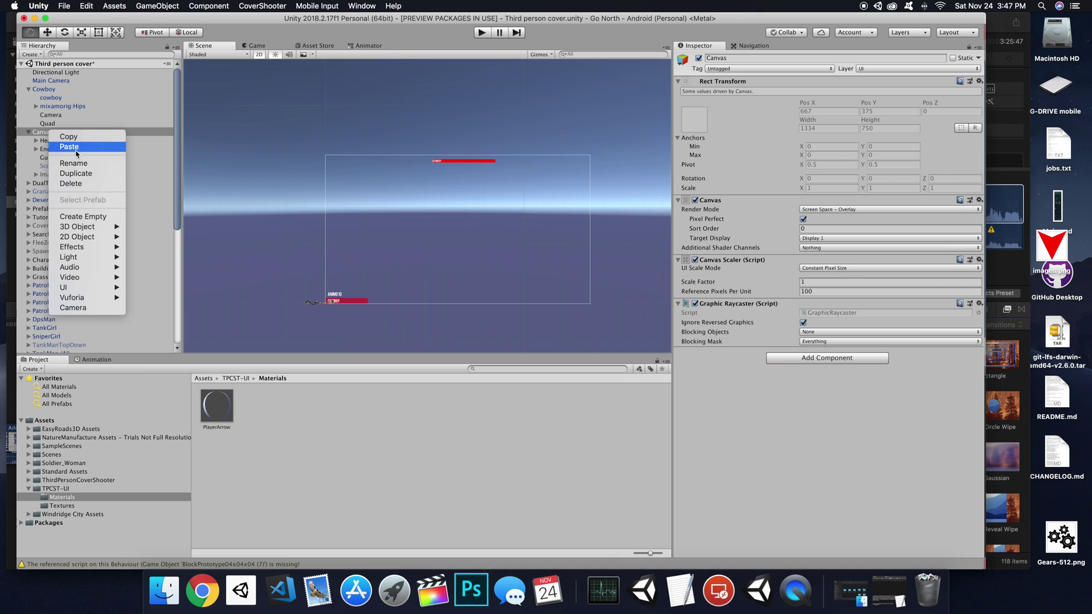
{"action": "mouse_move", "coordinate": [78, 289]}
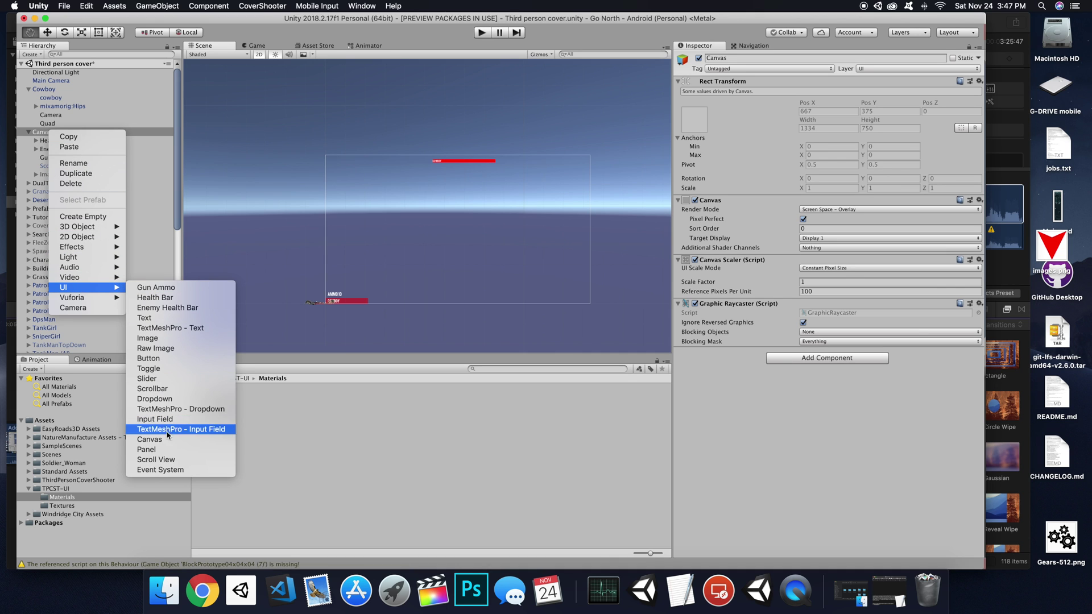
{"action": "left_click", "coordinate": [162, 449]}
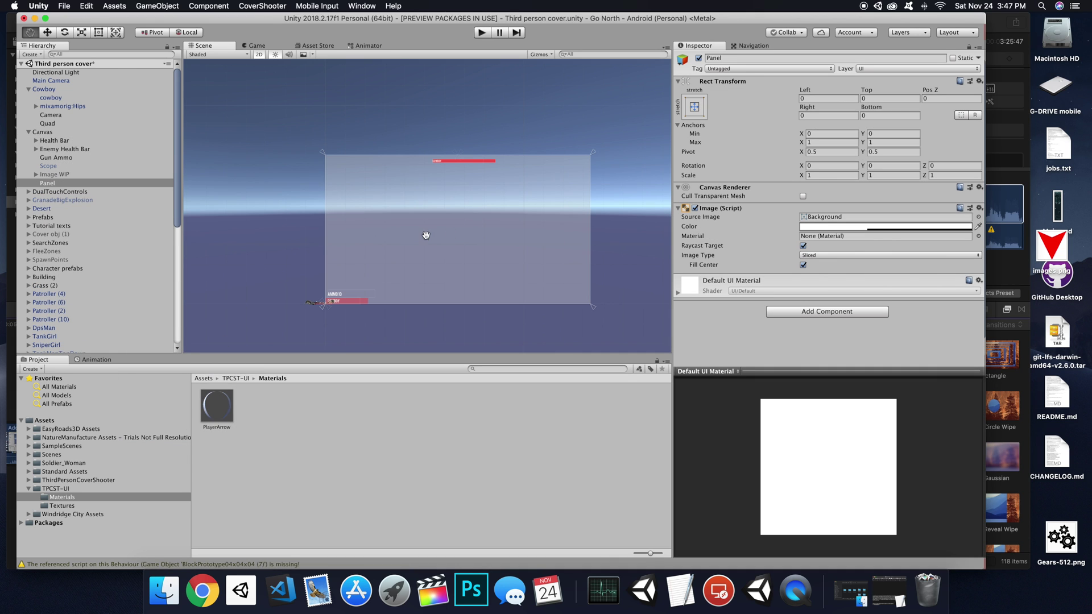
{"action": "left_click", "coordinate": [98, 32]}
{"action": "left_click_drag", "start_coordinate": [589, 305], "coordinate": [367, 198]}
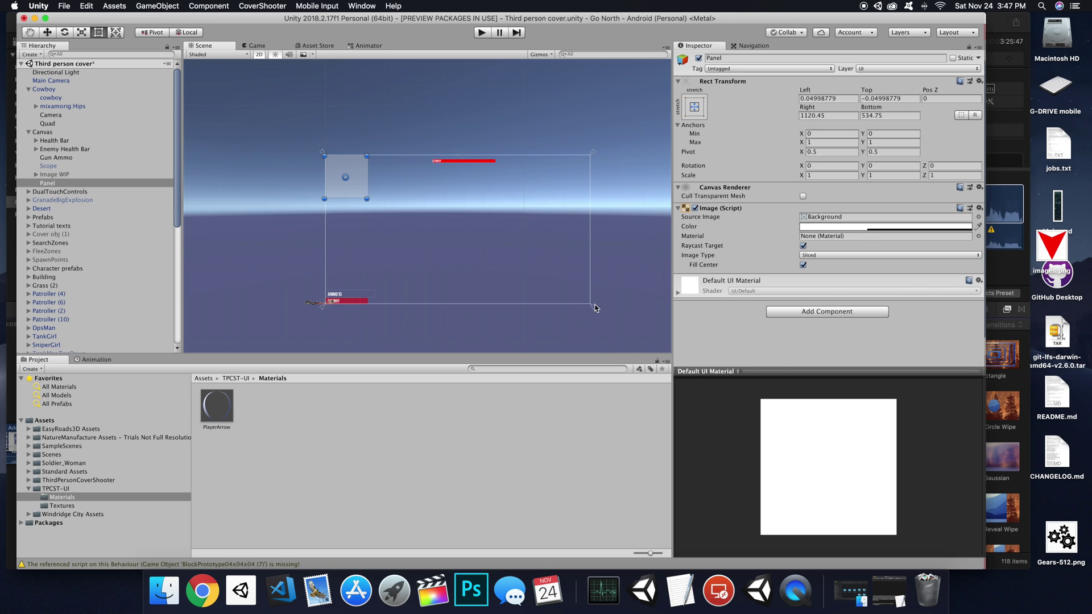
{"action": "left_click_drag", "start_coordinate": [593, 308], "coordinate": [368, 200]}
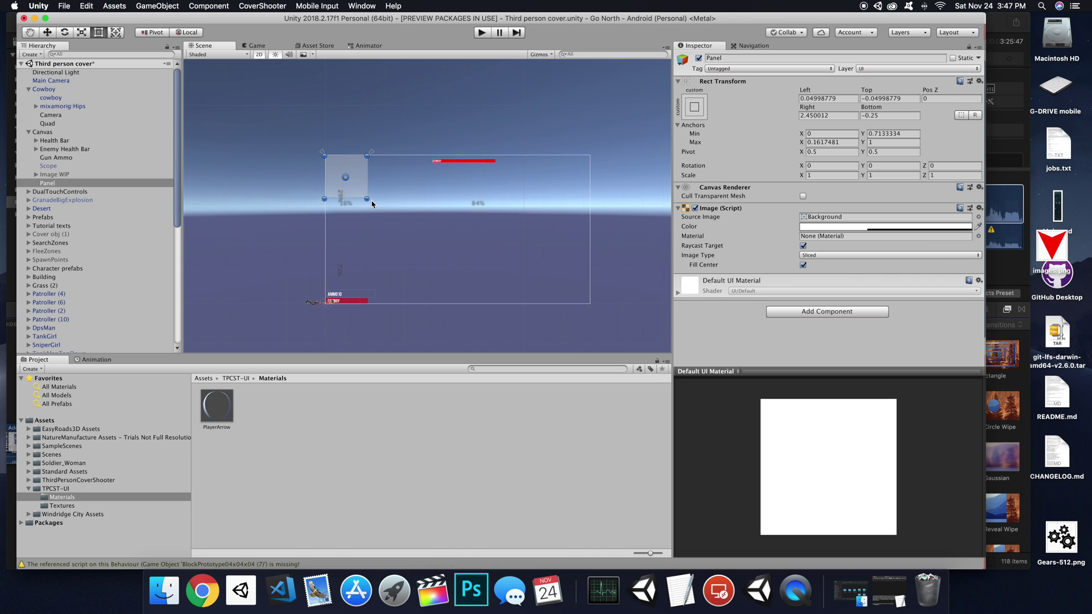
{"action": "scroll", "coordinate": [364, 190], "scroll_direction": "up", "scroll_amount": 2}
{"action": "scroll", "coordinate": [363, 186], "scroll_direction": "up", "scroll_amount": 4}
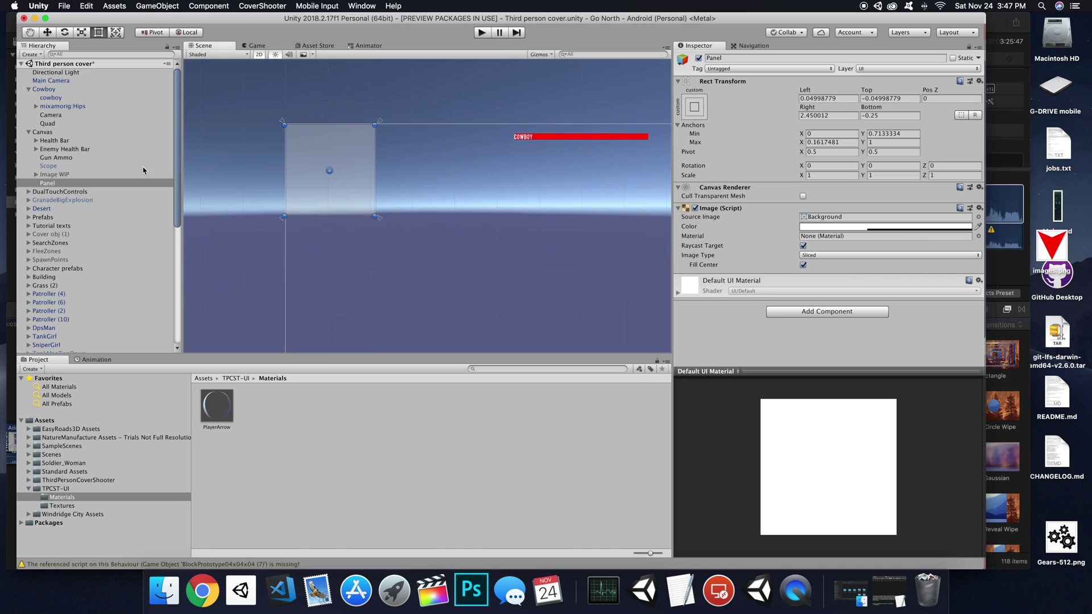
Step: Rename the new panel to MinimapPanel
{"action": "left_click", "coordinate": [67, 182]}
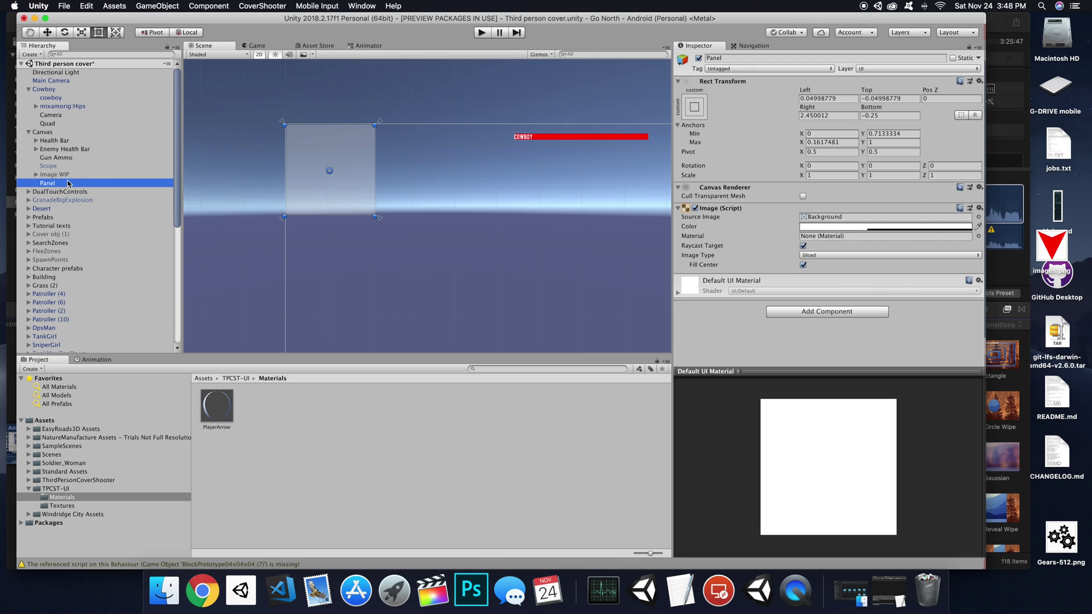
{"action": "left_click", "coordinate": [727, 58]}
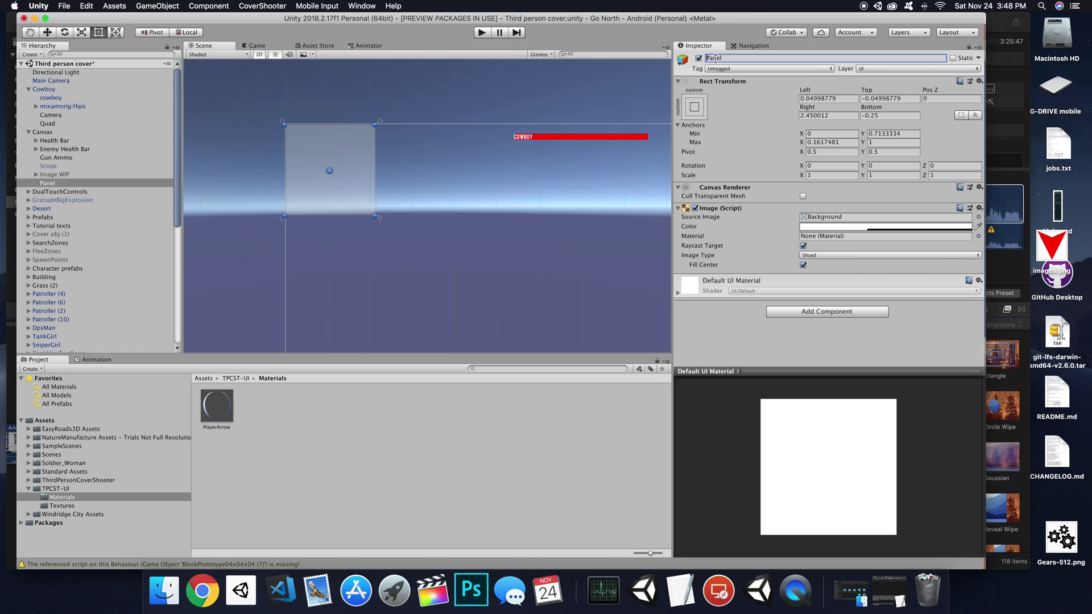
{"action": "type", "text": "Mini "}
{"action": "type", "text": "ap"}
{"action": "key", "text": "Return"}
Step: Add a UI Raw Image as a child of MinimapPanel
{"action": "right_click", "coordinate": [80, 183]}
{"action": "mouse_move", "coordinate": [118, 340]}
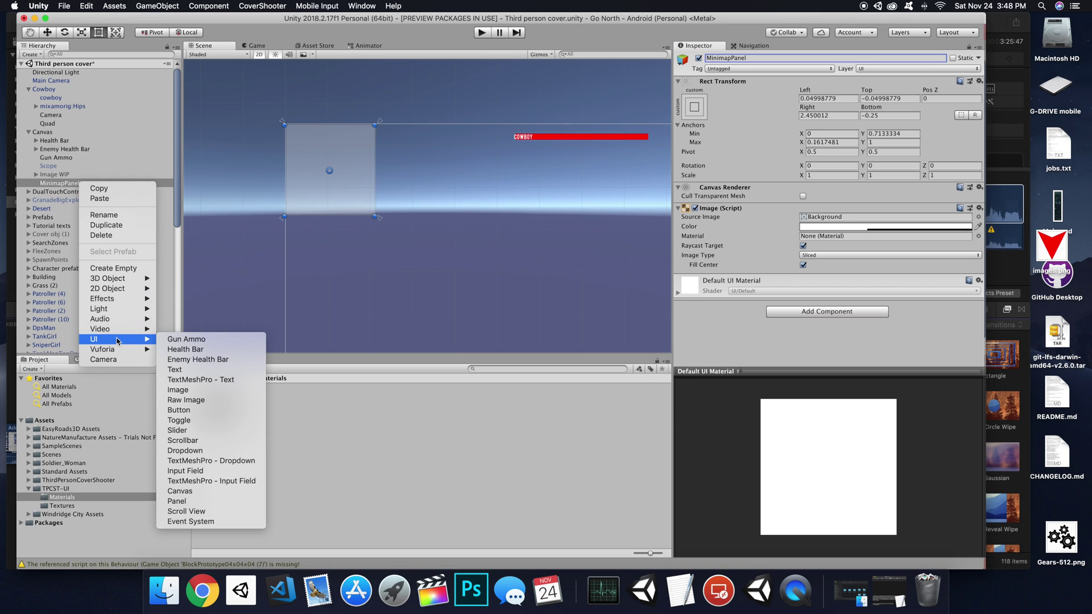
{"action": "left_click", "coordinate": [204, 400]}
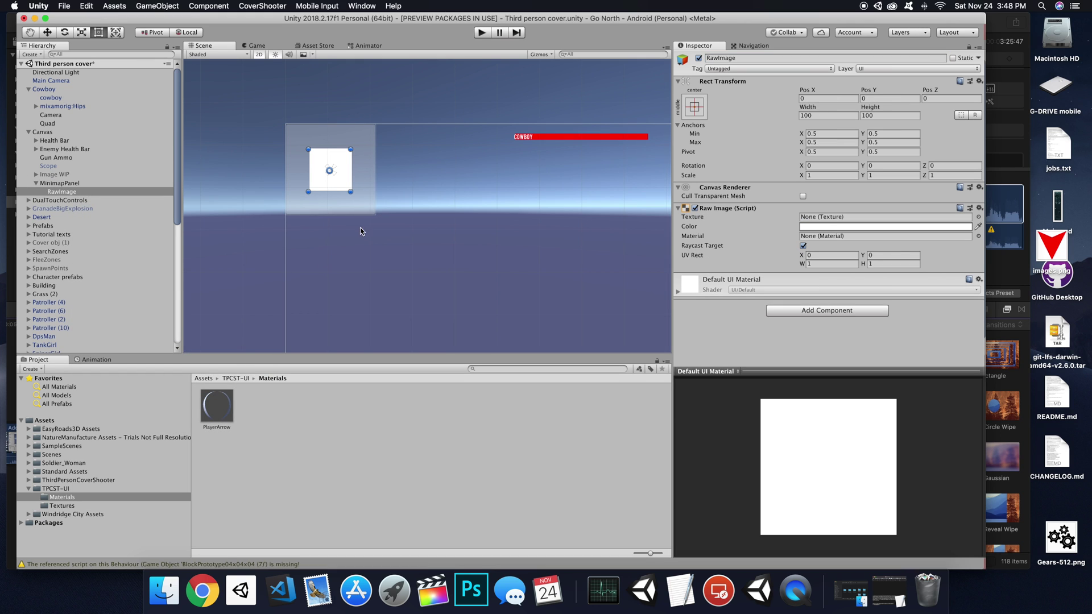
Step: Create a Render Texture named MinimapRenderer in the Textures folder
{"action": "left_click", "coordinate": [62, 505]}
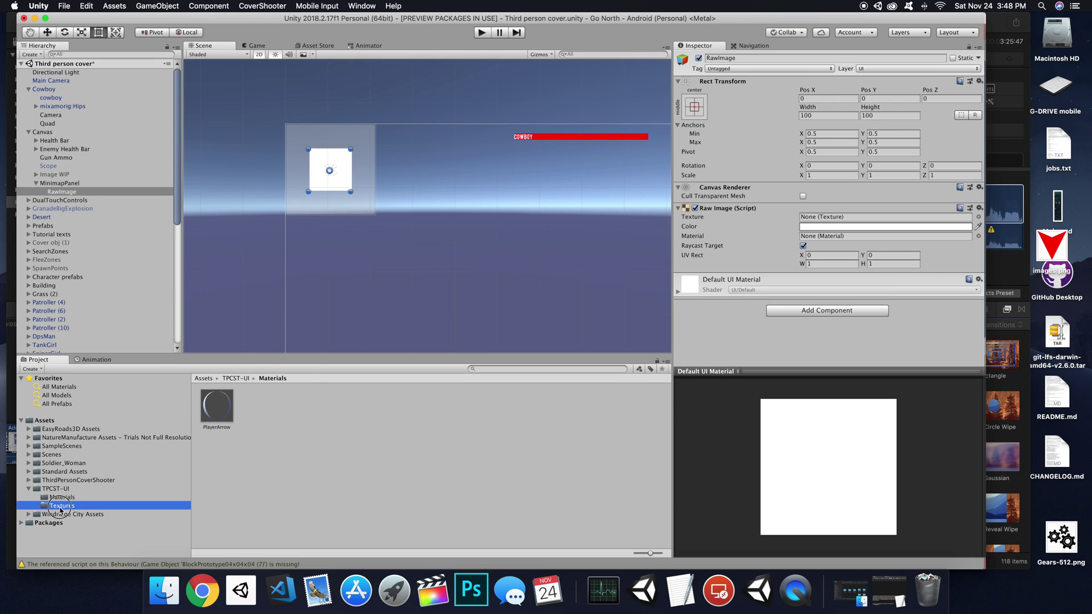
{"action": "right_click", "coordinate": [287, 408]}
{"action": "mouse_move", "coordinate": [376, 328]}
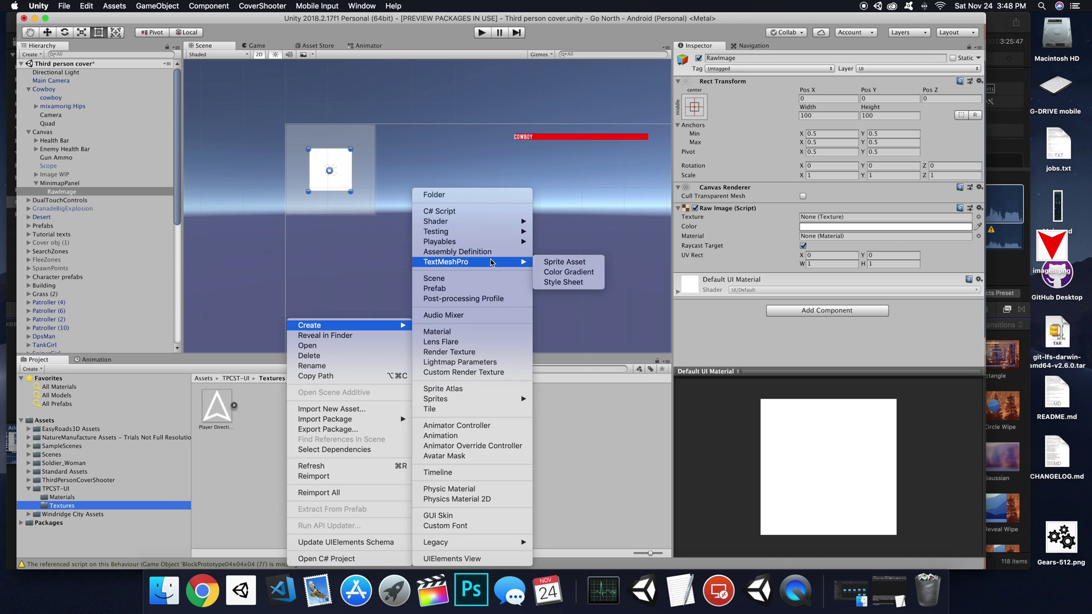
{"action": "left_click", "coordinate": [489, 353]}
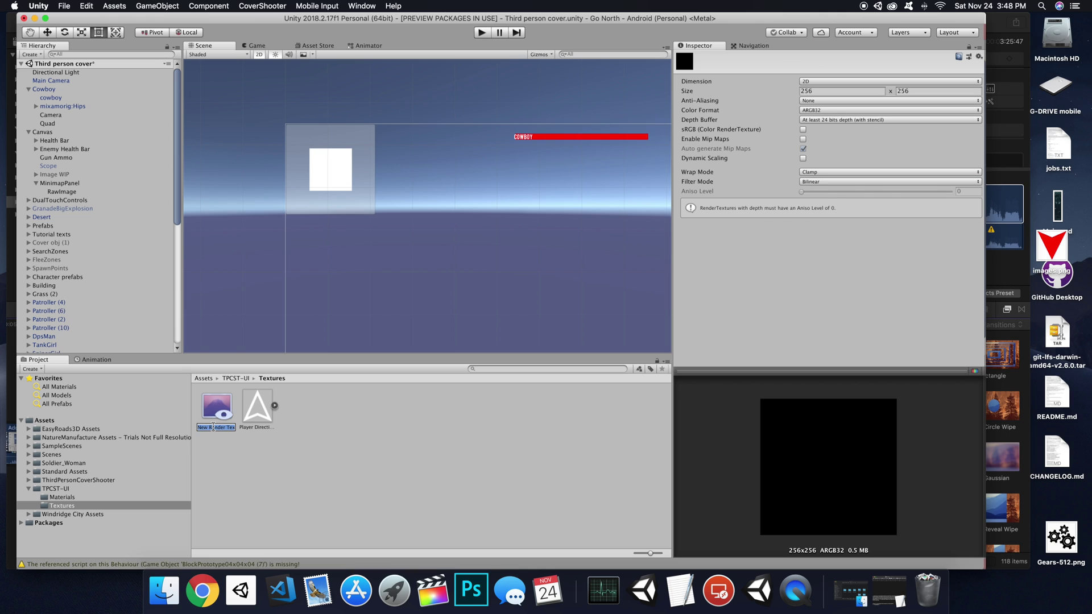
{"action": "type", "text": "M"}
{"action": "type", "text": "inimap"}
{"action": "type", "text": "Rendered"}
{"action": "key", "text": "Return"}
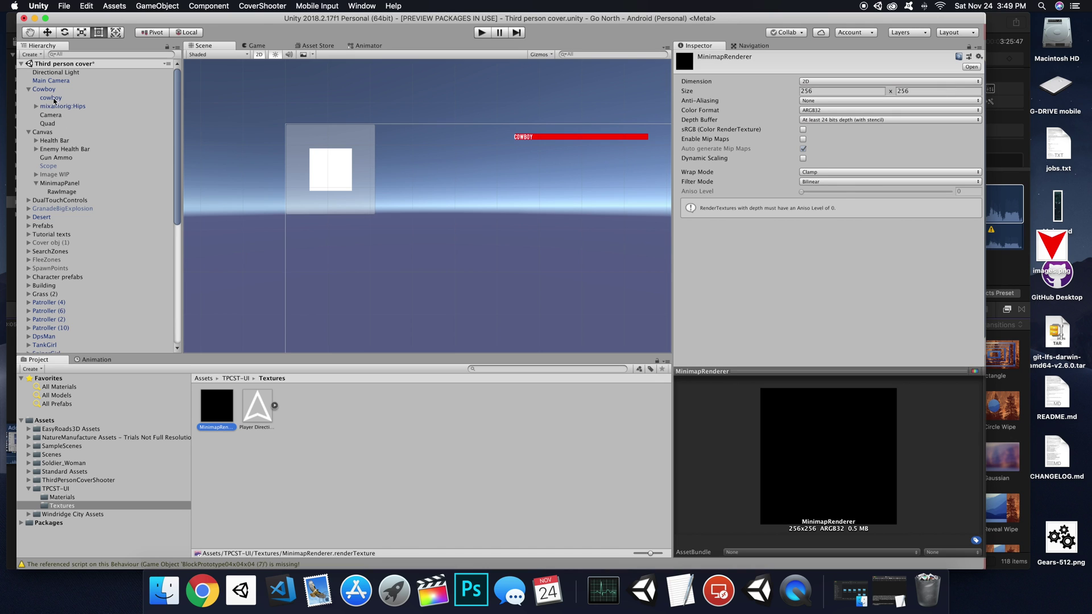
Step: Rename the RawImage under MinimapPanel to MinimapRenderer, correcting the lowercase r to a capital R
{"action": "left_click", "coordinate": [48, 123]}
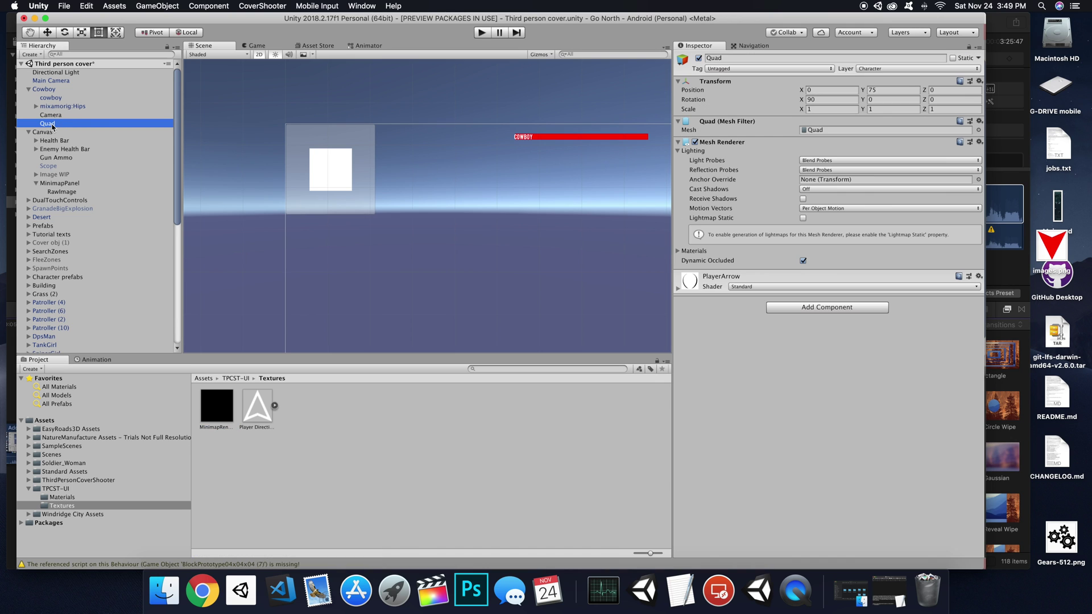
{"action": "left_click", "coordinate": [60, 192]}
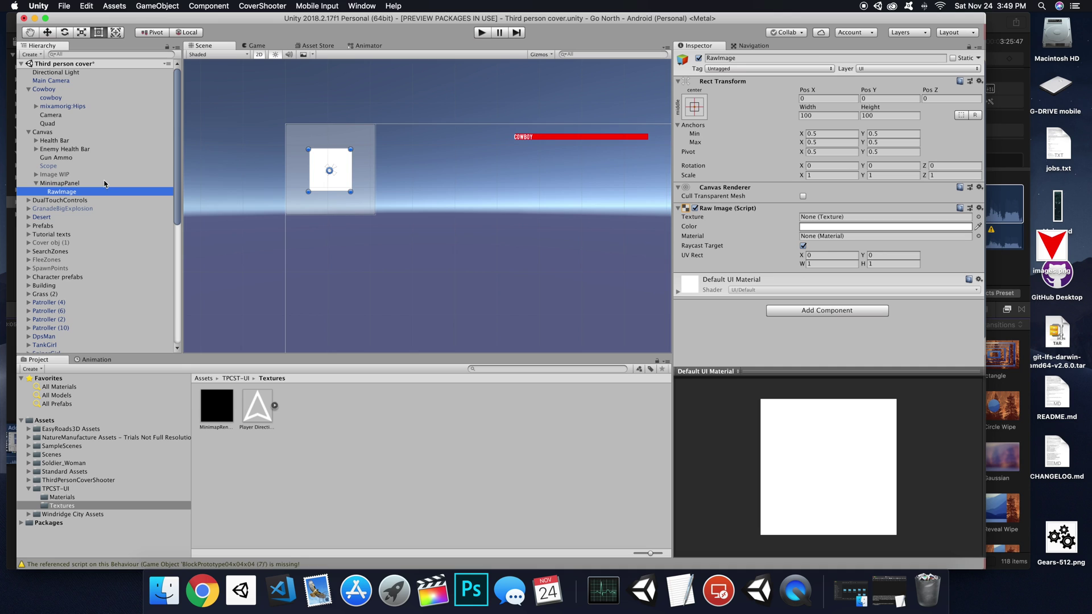
{"action": "left_click", "coordinate": [742, 59]}
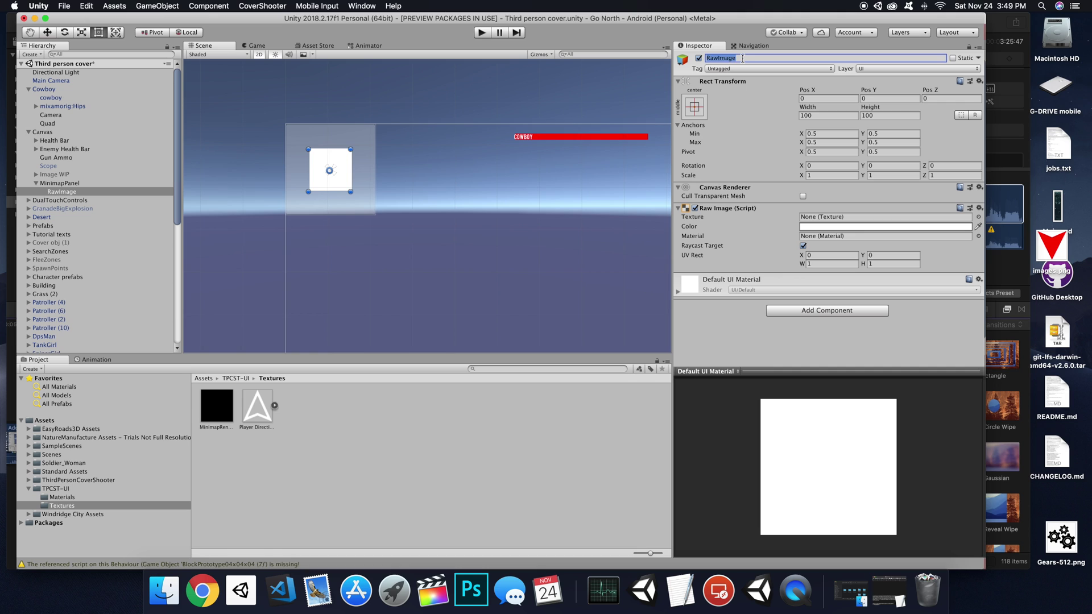
{"action": "type", "text": "Minima"}
{"action": "key", "text": "Return"}
{"action": "double_click", "coordinate": [742, 58]}
{"action": "double_click", "coordinate": [735, 58]}
{"action": "key", "text": "Right"}
{"action": "left_click", "coordinate": [735, 58]}
{"action": "key", "text": "BackSpace"}
{"action": "type", "text": "R"}
{"action": "key", "text": "Return"}
Step: Set the image to 256 by 256, then resize it by its corners and centre it in the panel
{"action": "double_click", "coordinate": [826, 114]}
{"action": "type", "text": "256"}
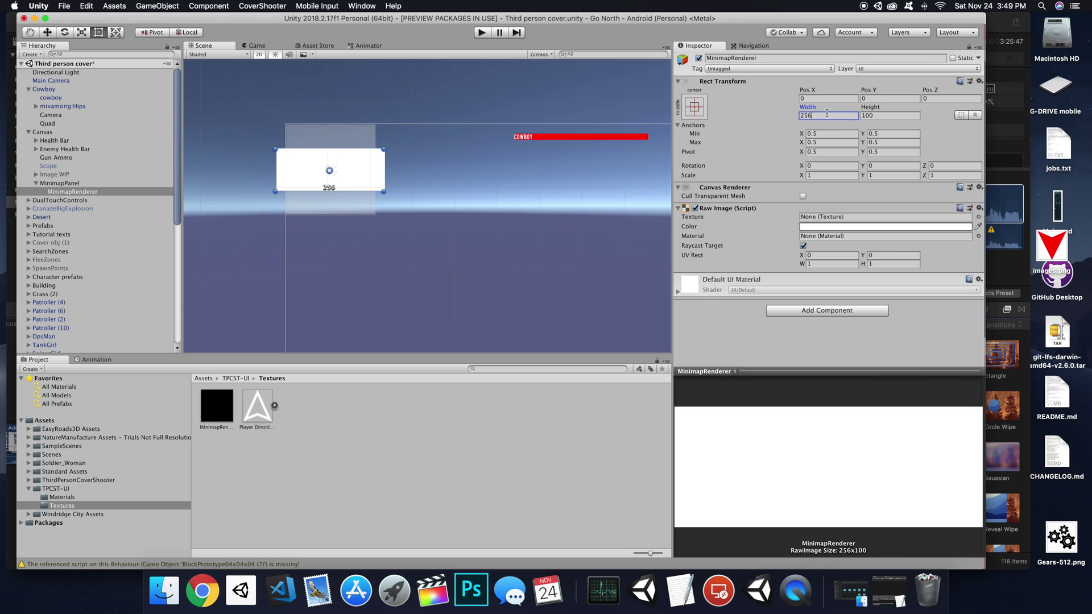
{"action": "key", "text": "Tab"}
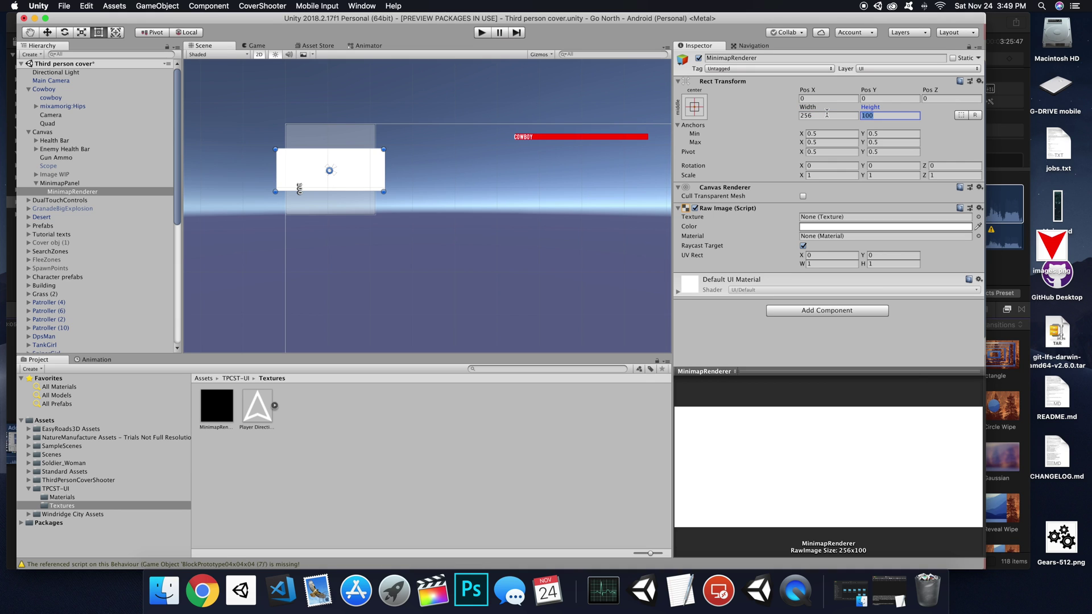
{"action": "type", "text": "256"}
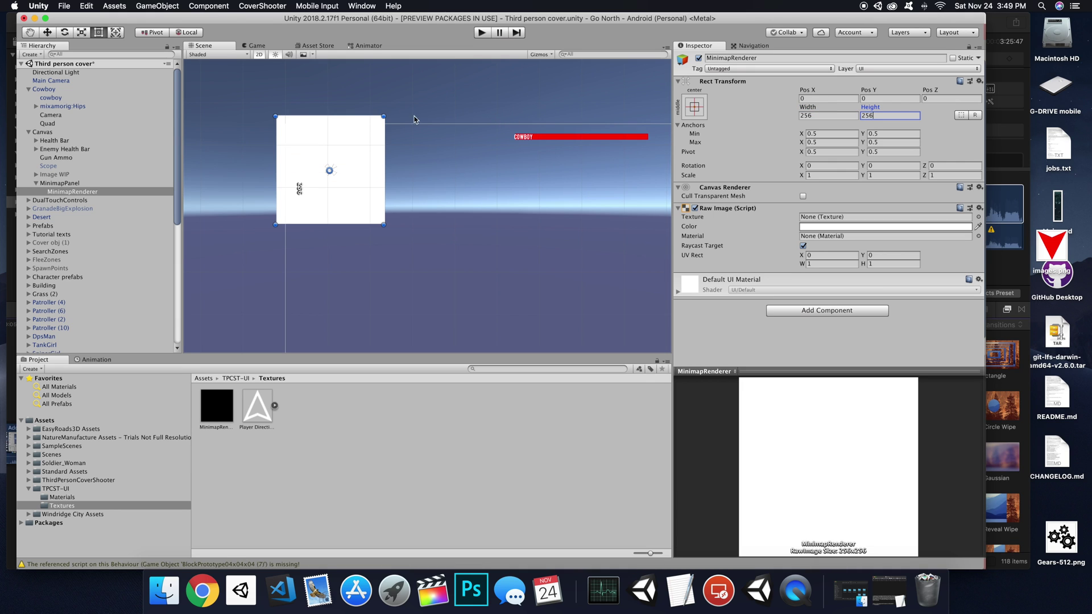
{"action": "mouse_move", "coordinate": [385, 116]}
{"action": "left_mouse_down"}
{"action": "mouse_move", "coordinate": [365, 129]}
{"action": "mouse_move", "coordinate": [377, 126]}
{"action": "left_mouse_up"}
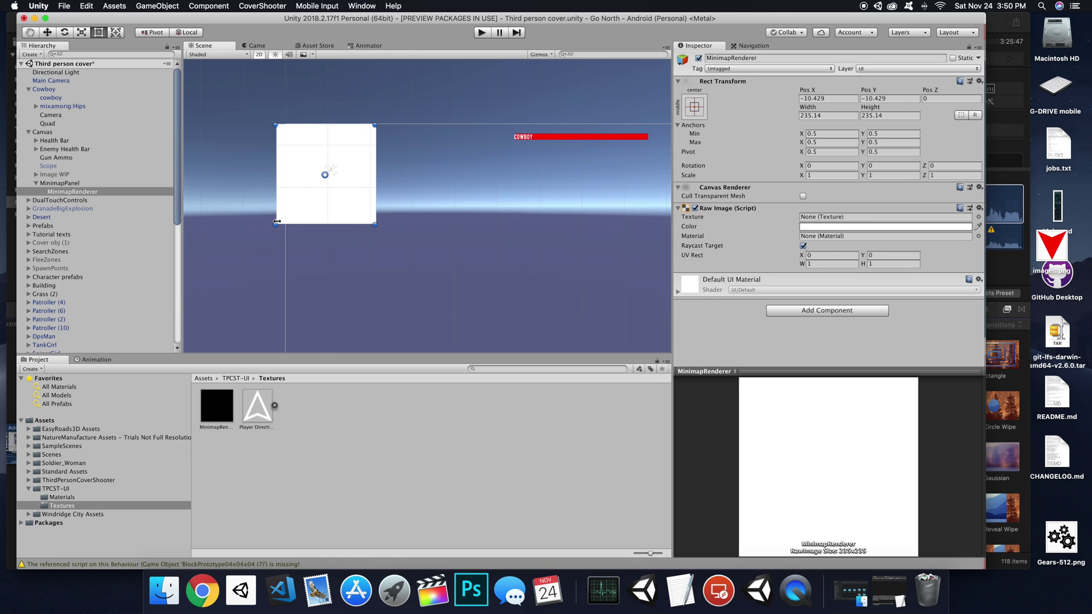
{"action": "left_click_drag", "start_coordinate": [275, 224], "coordinate": [290, 212]}
{"action": "left_click_drag", "start_coordinate": [341, 166], "coordinate": [349, 163]}
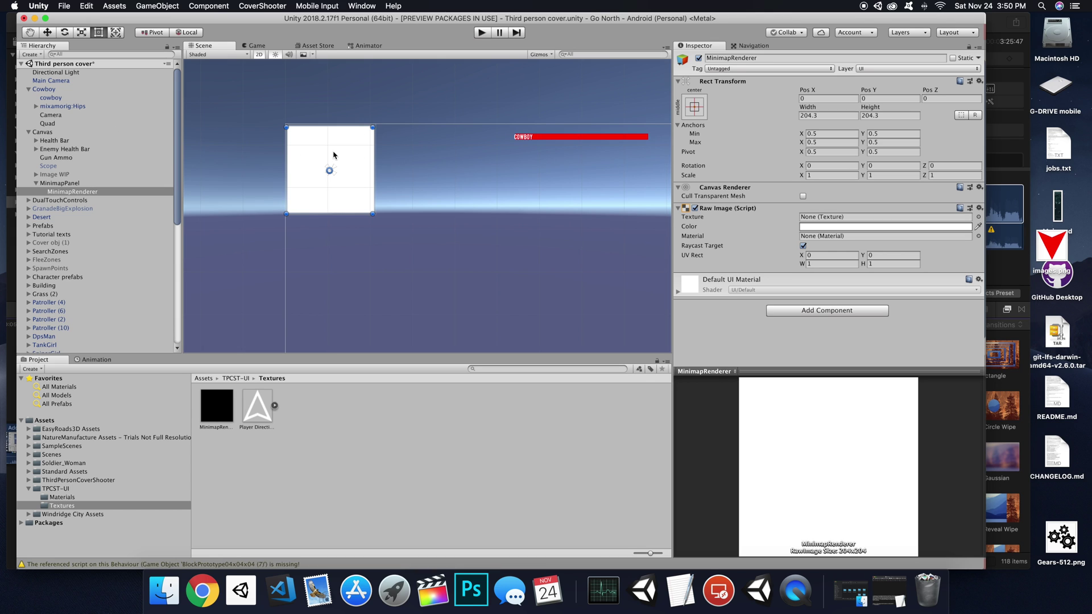
Step: Set the image's Width and Height to 200 each
{"action": "left_click", "coordinate": [826, 116]}
{"action": "type", "text": "200"}
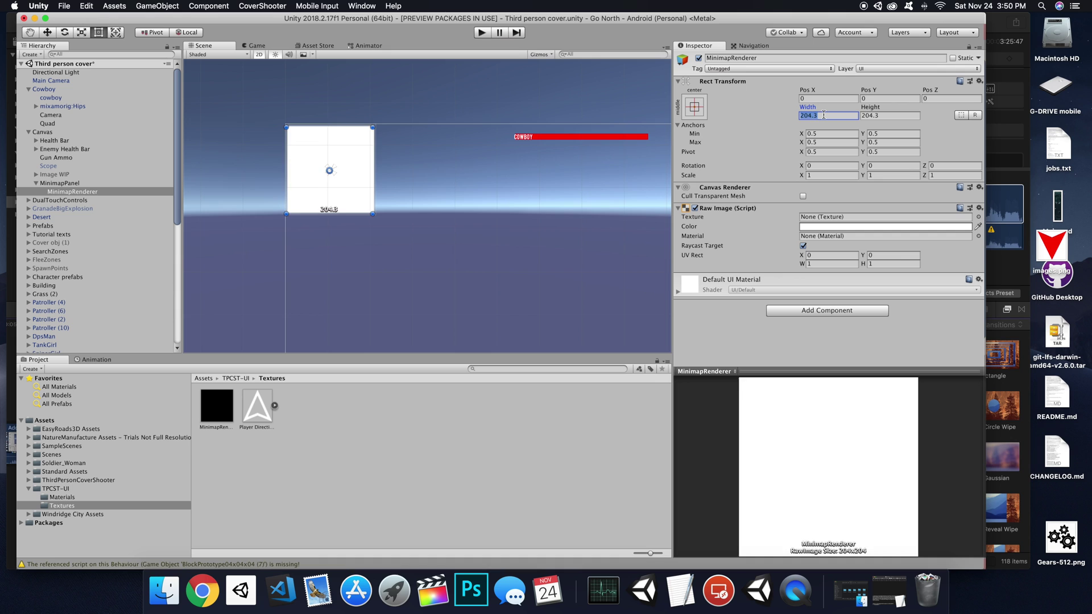
{"action": "key", "text": "Tab"}
{"action": "type", "text": "200"}
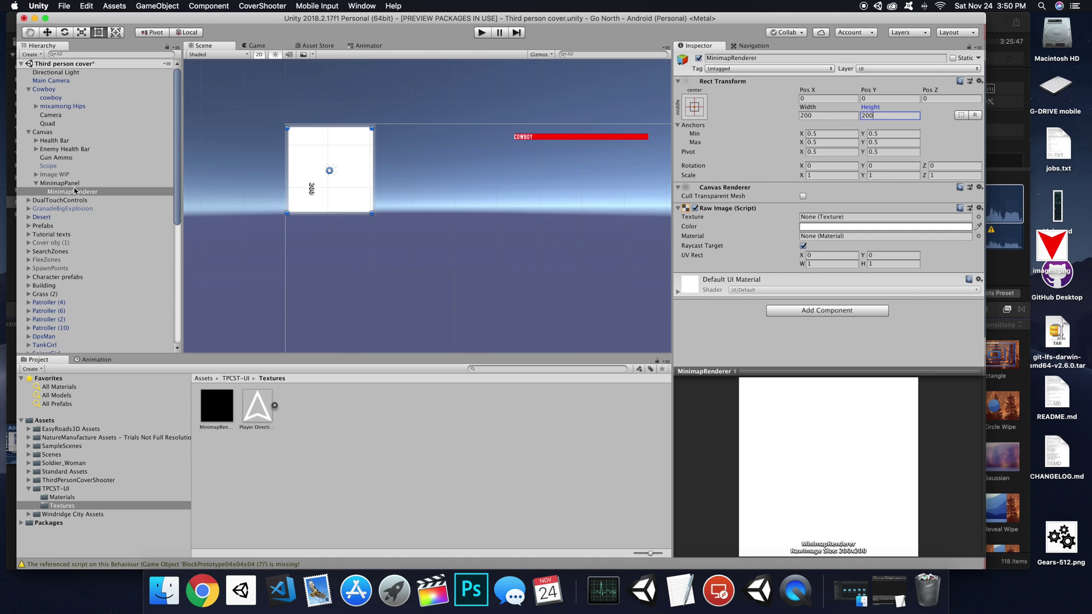
{"action": "left_click", "coordinate": [365, 196]}
Step: Assign MinimapRenderer as the Cowboy Camera's Target Texture and preview the texture's top-down arrow
{"action": "left_click", "coordinate": [50, 115]}
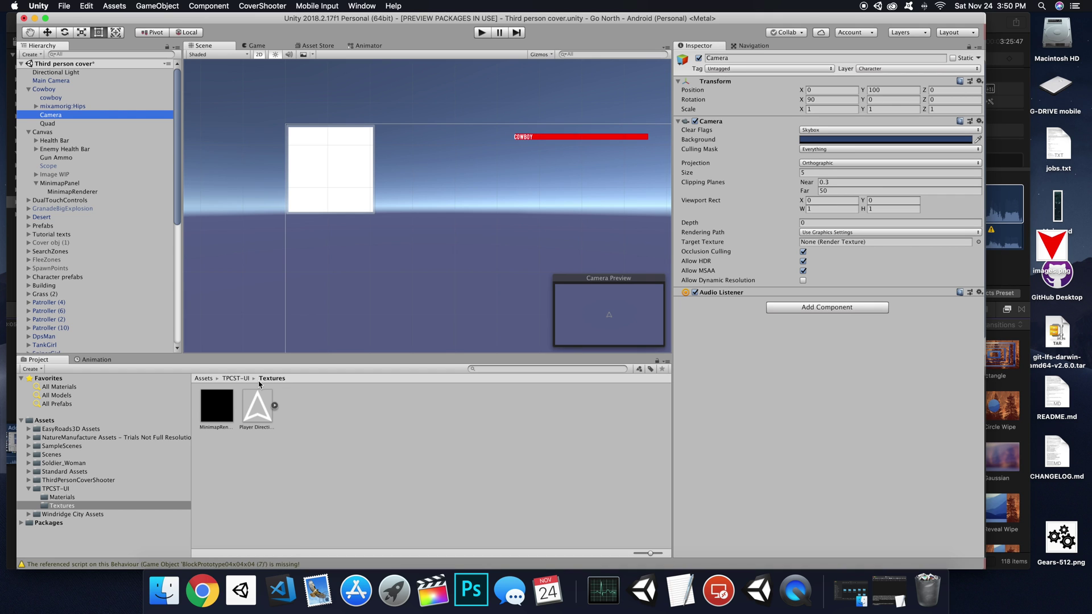
{"action": "left_click_drag", "start_coordinate": [217, 406], "coordinate": [852, 246]}
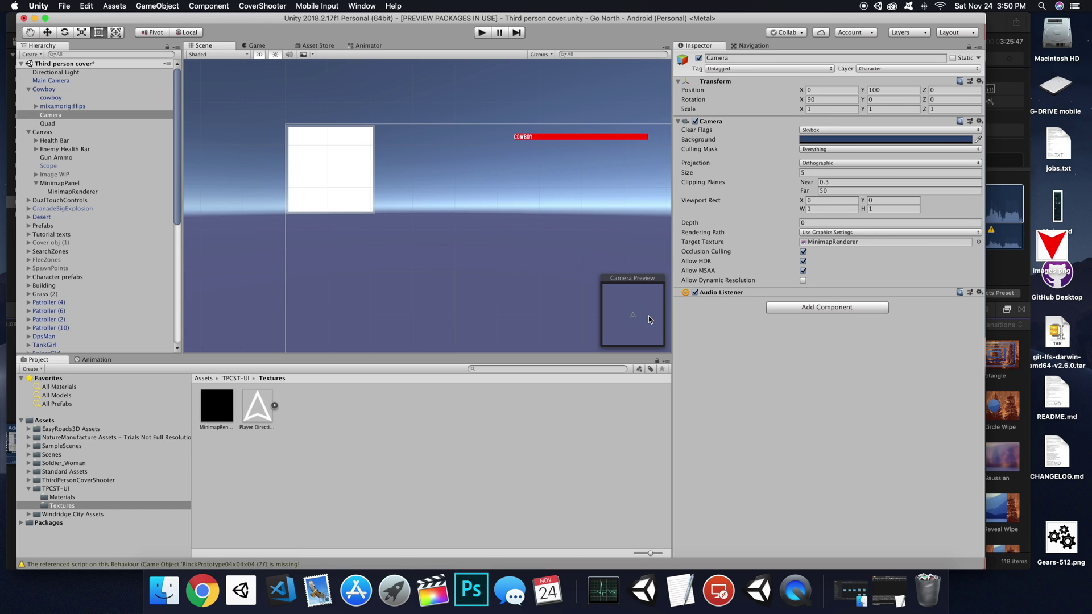
{"action": "left_click", "coordinate": [221, 414]}
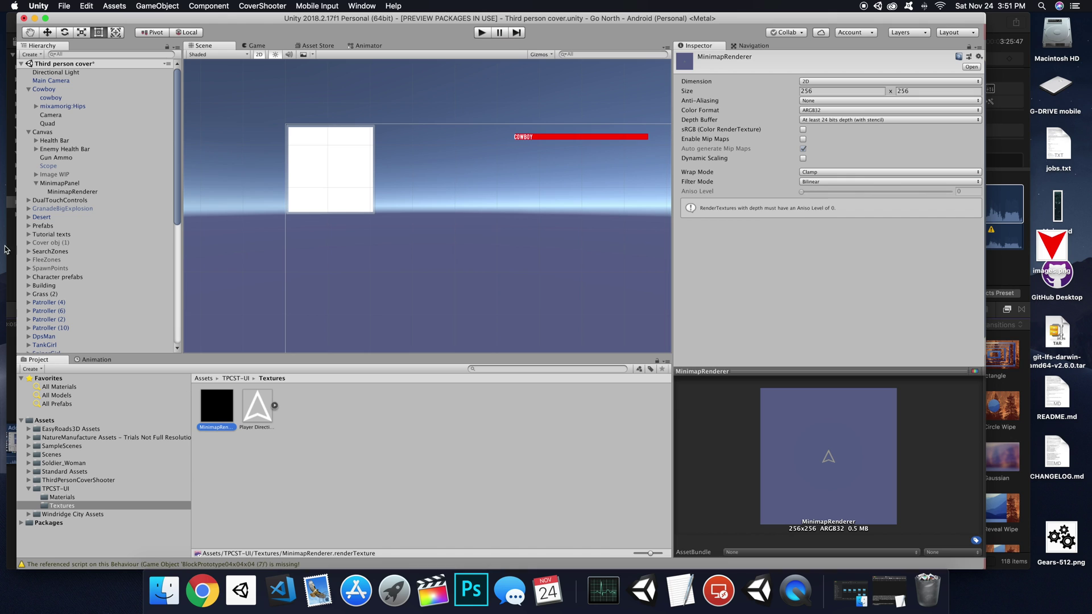
Step: Put the MinimapRenderer render texture into the MinimapRenderer raw image's Texture field
{"action": "left_click", "coordinate": [59, 209]}
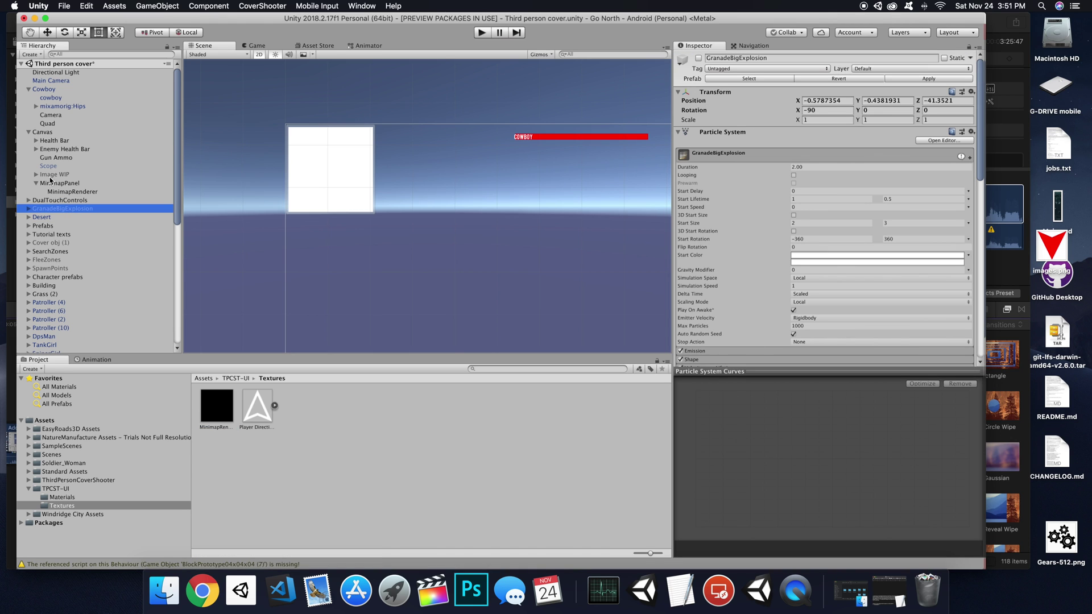
{"action": "left_click", "coordinate": [62, 193]}
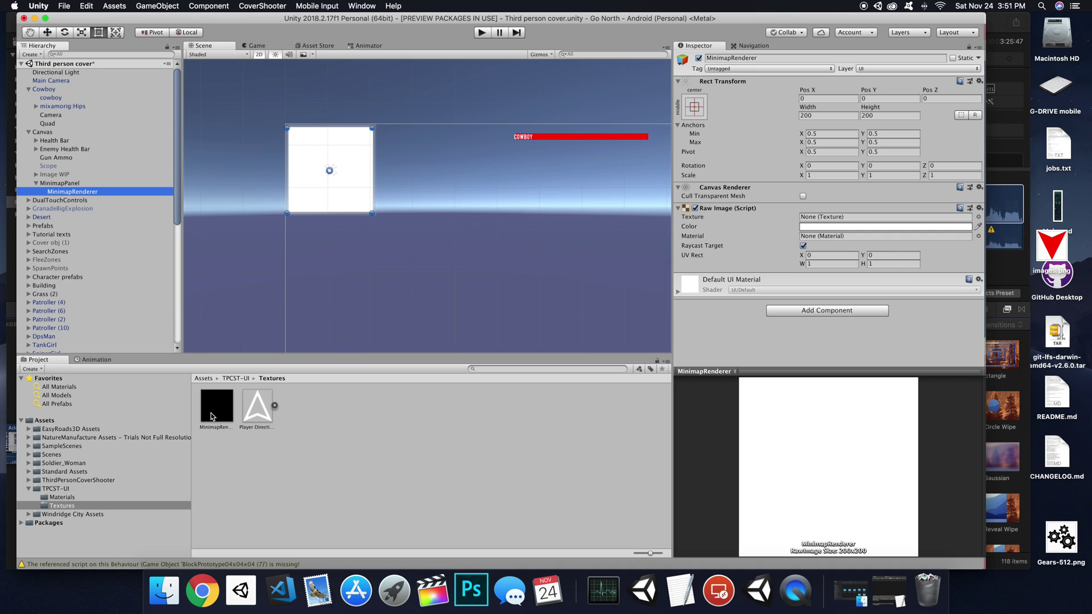
{"action": "left_click_drag", "start_coordinate": [212, 417], "coordinate": [815, 219]}
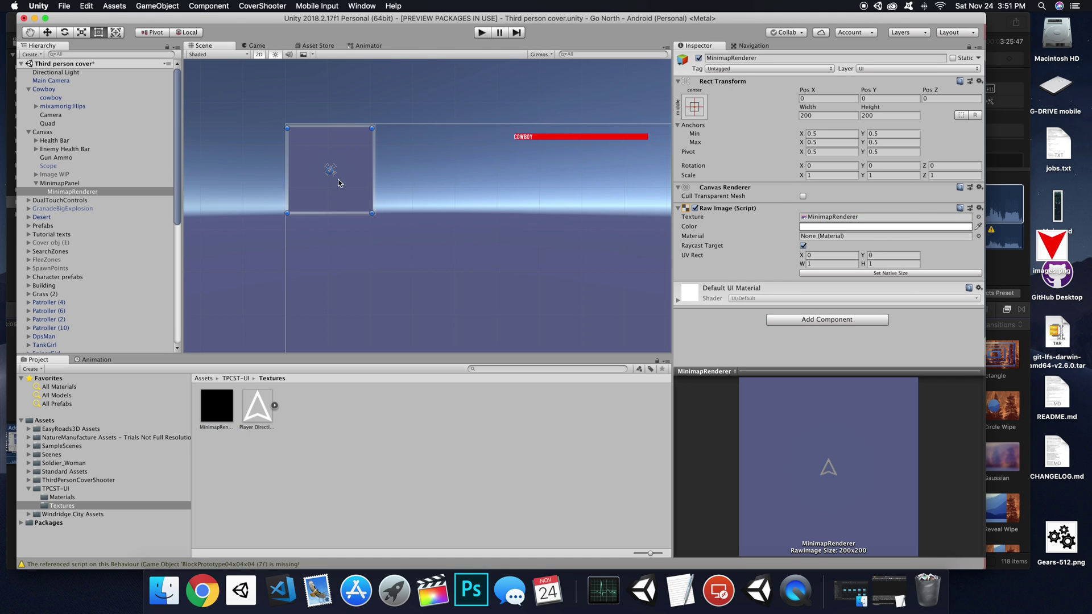
{"action": "scroll", "coordinate": [344, 170], "scroll_direction": "up", "scroll_amount": 6}
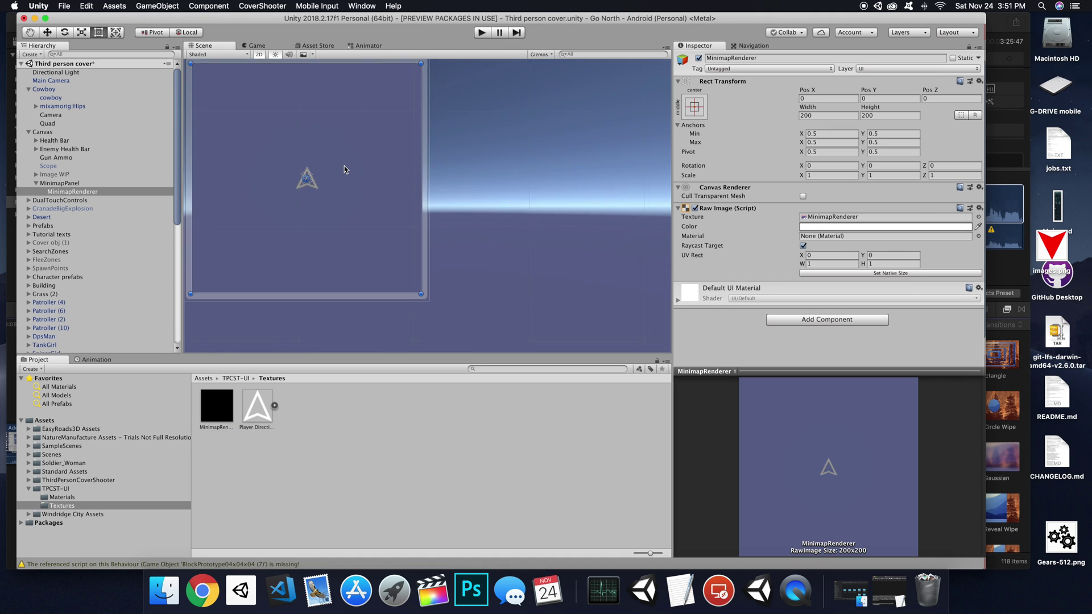
{"action": "scroll", "coordinate": [344, 170], "scroll_direction": "down", "scroll_amount": 6}
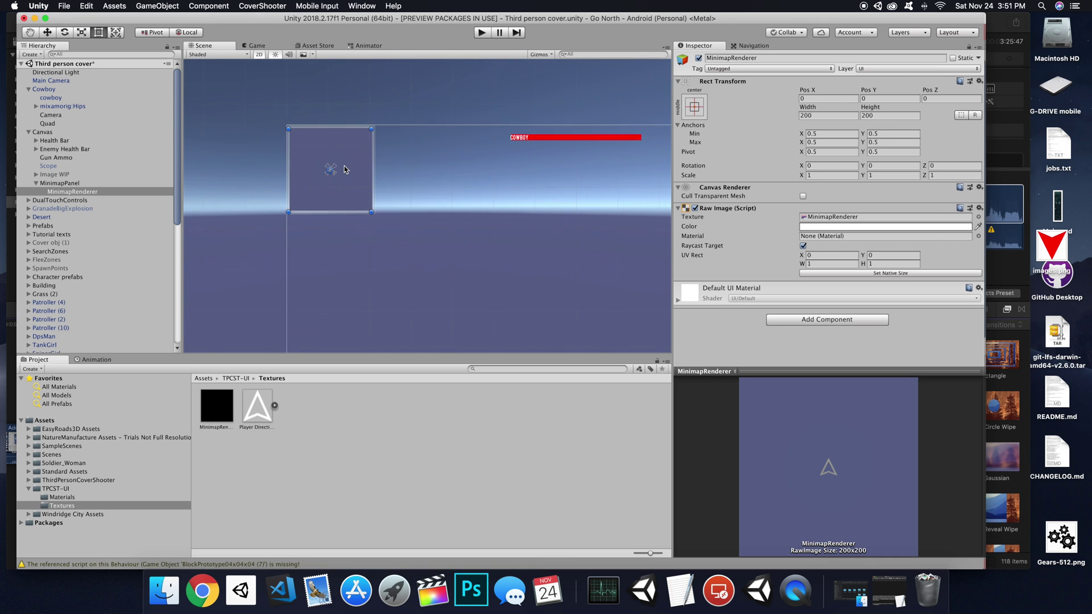
{"action": "scroll", "coordinate": [346, 169], "scroll_direction": "down", "scroll_amount": 2}
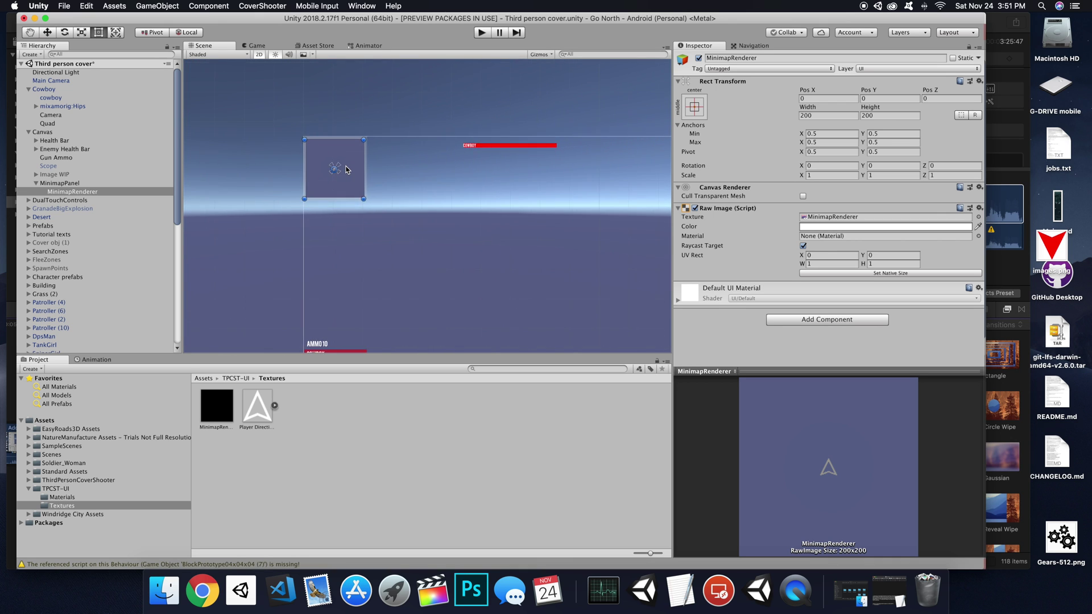
{"action": "scroll", "coordinate": [345, 170], "scroll_direction": "up", "scroll_amount": 5}
{"action": "scroll", "coordinate": [345, 169], "scroll_direction": "up", "scroll_amount": 3}
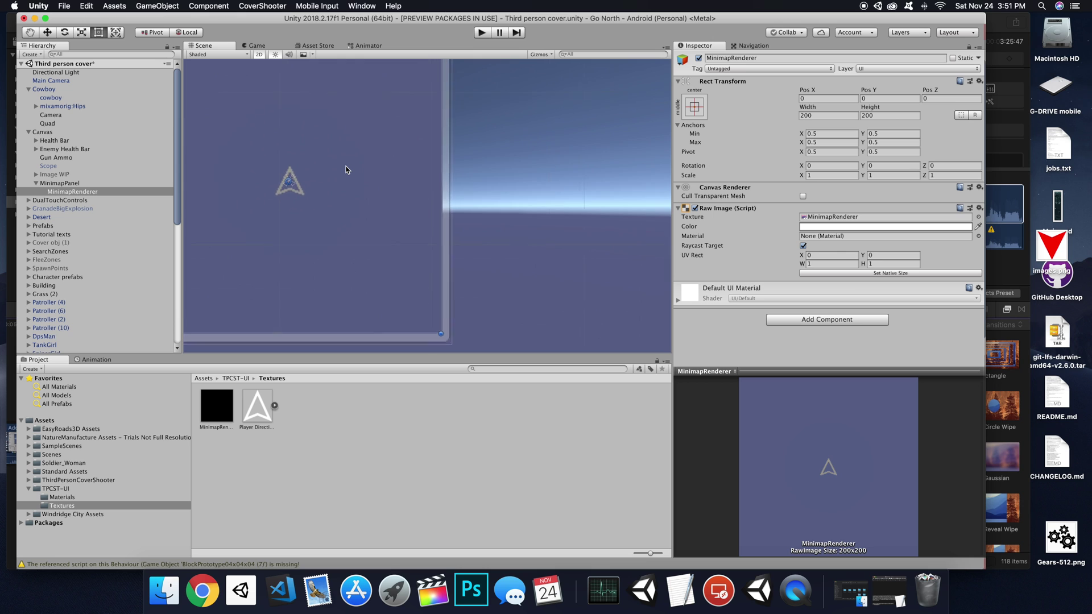
{"action": "scroll", "coordinate": [345, 170], "scroll_direction": "down", "scroll_amount": 3}
{"action": "scroll", "coordinate": [345, 170], "scroll_direction": "down", "scroll_amount": 6}
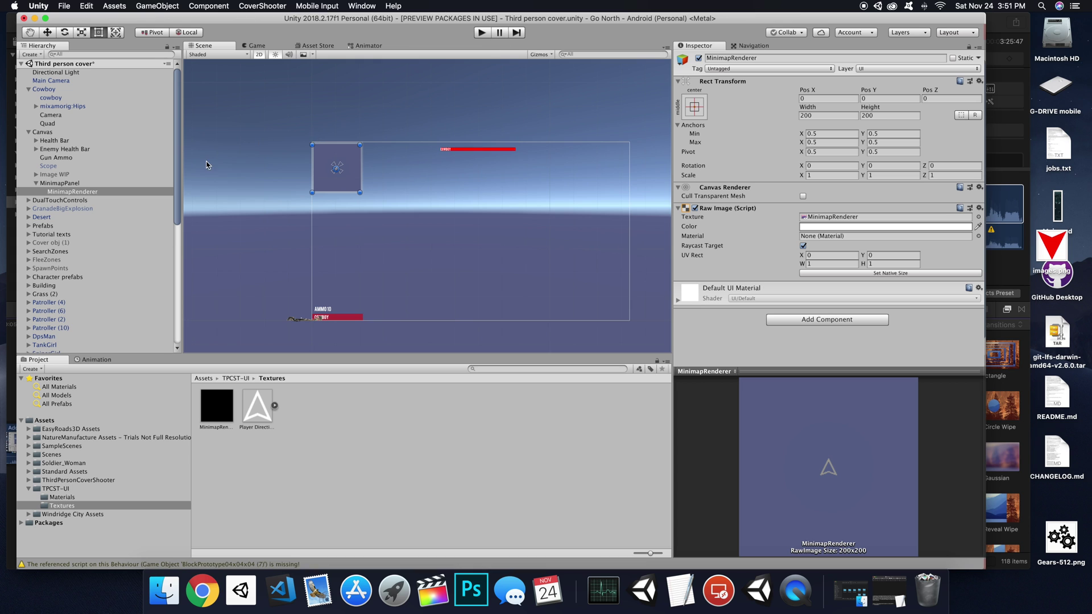
Step: Enter Play mode and walk the cowboy around with W, A and D while watching the minimap
{"action": "left_click", "coordinate": [482, 32]}
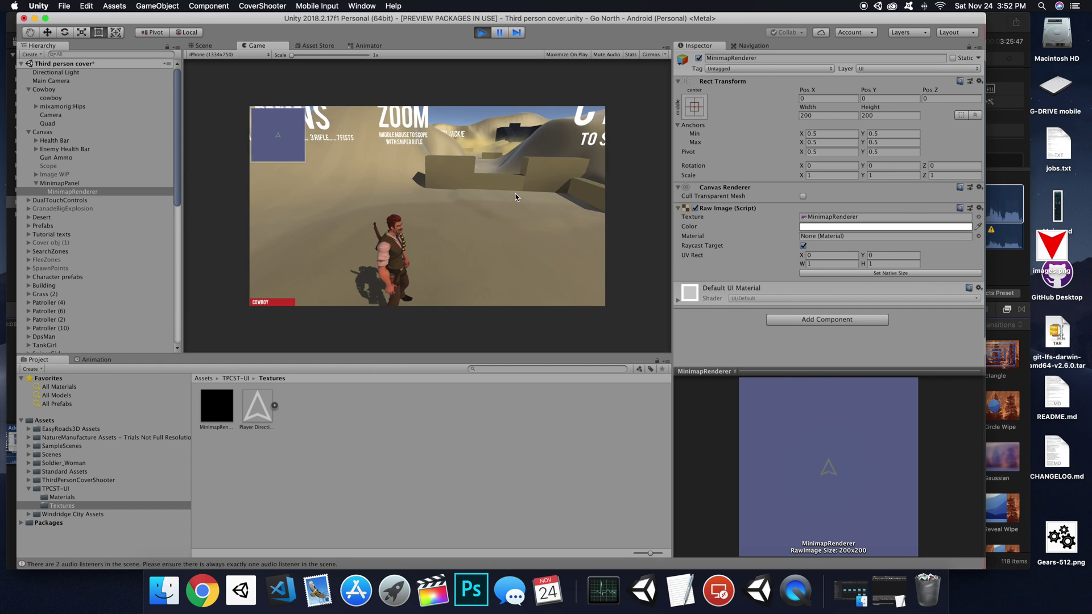
{"action": "key", "text": "w"}
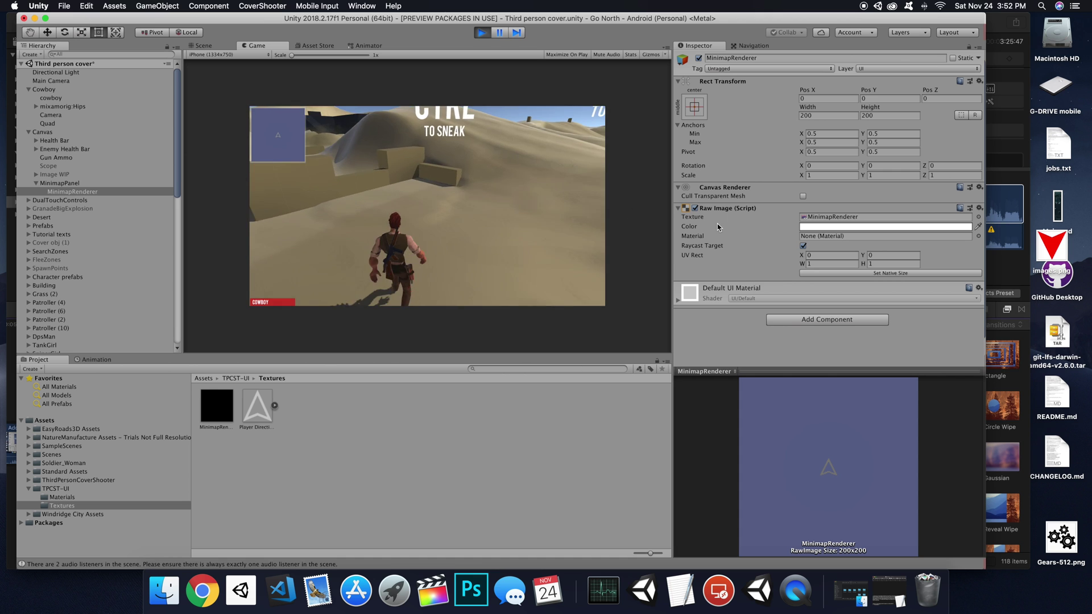
{"action": "key", "text": "a"}
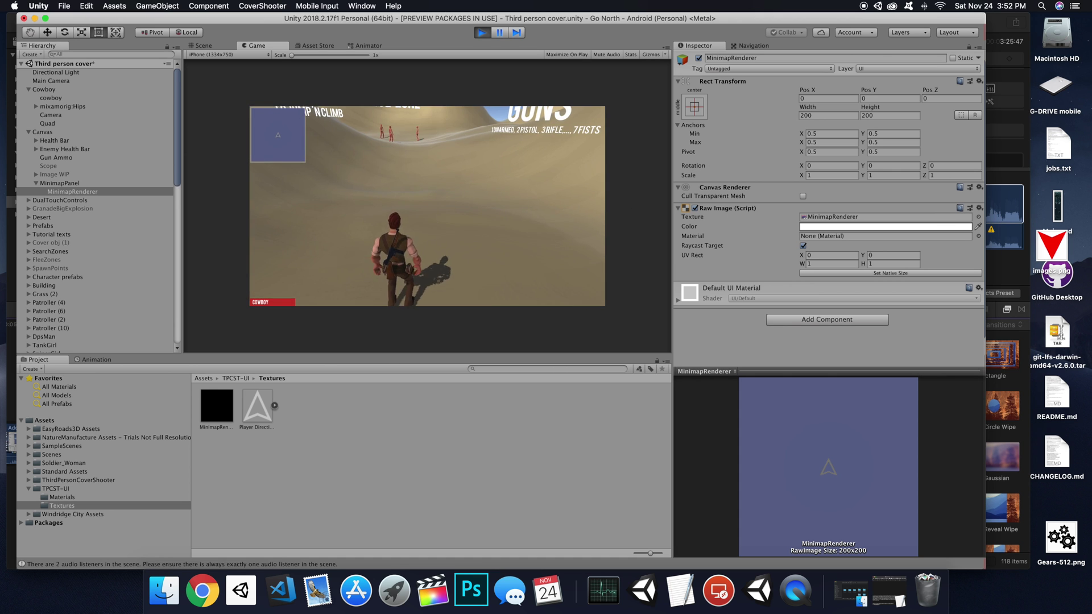
{"action": "key", "text": "w"}
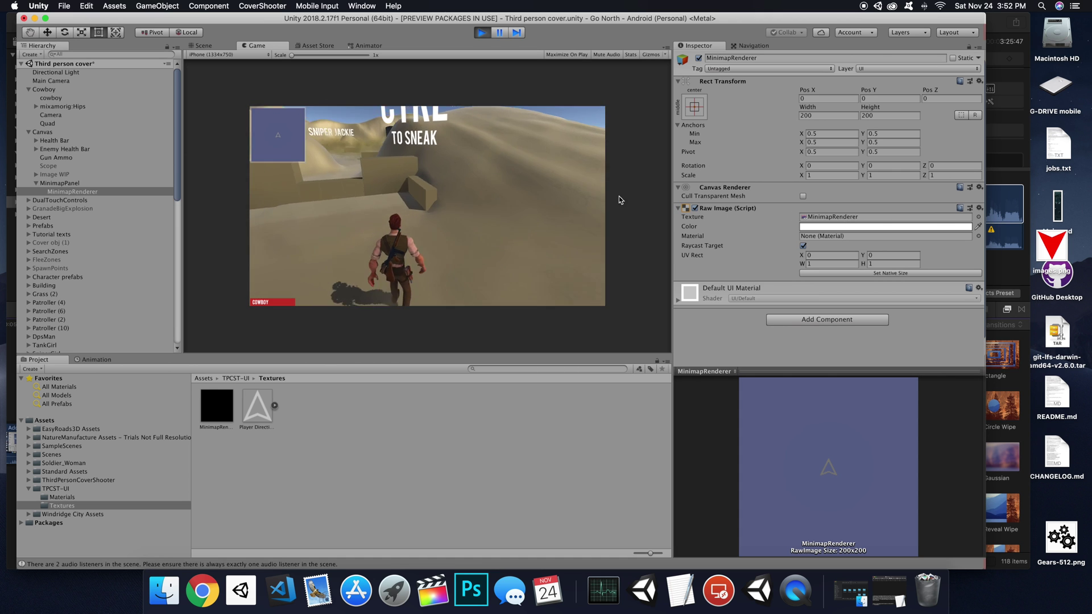
{"action": "key", "text": "d"}
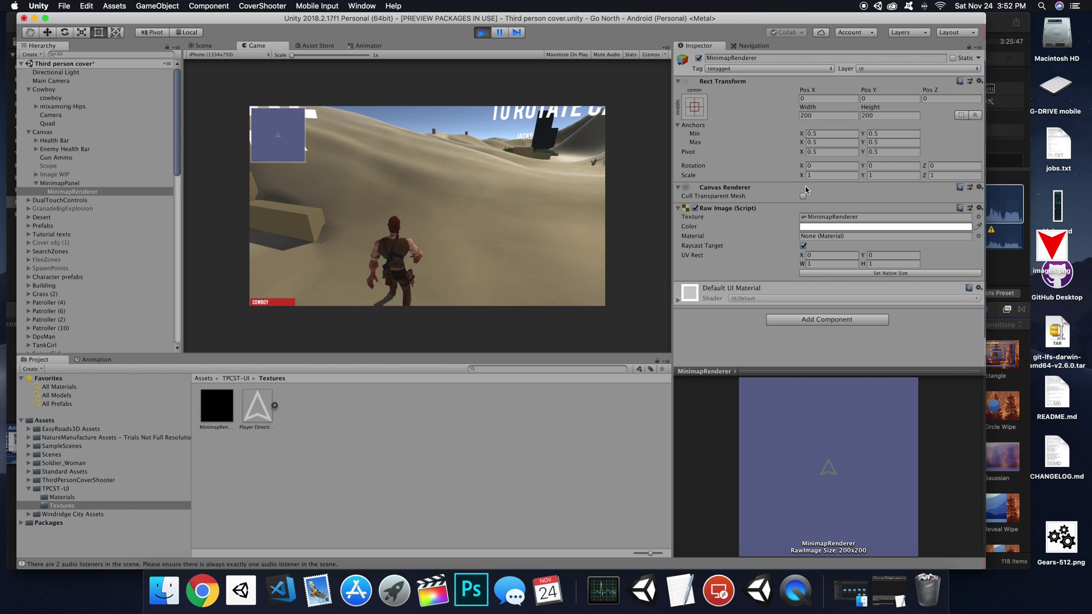
{"action": "key", "text": "w"}
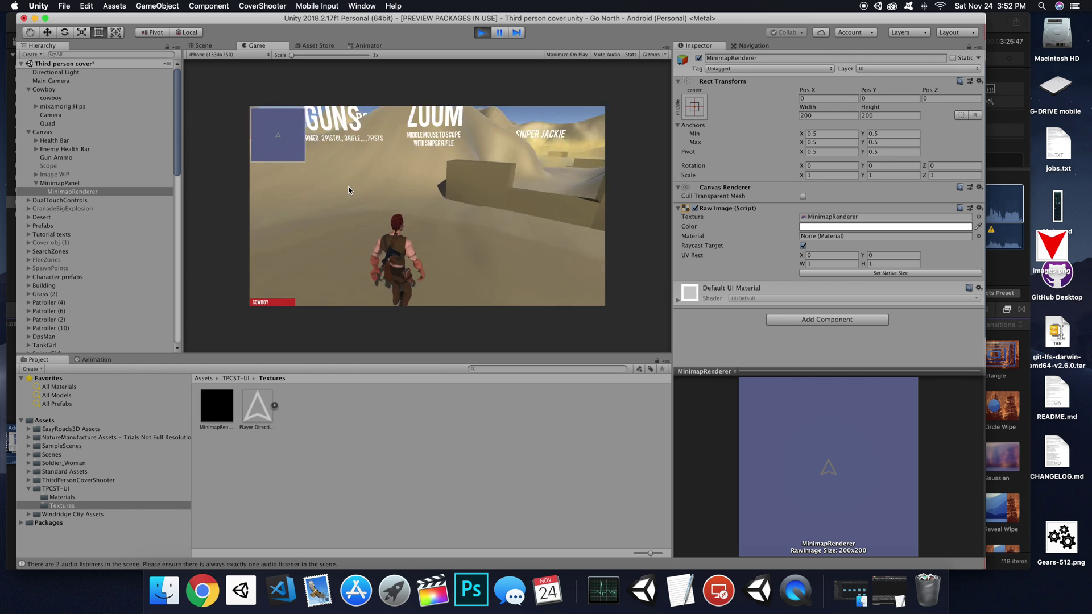
{"action": "key", "text": "a"}
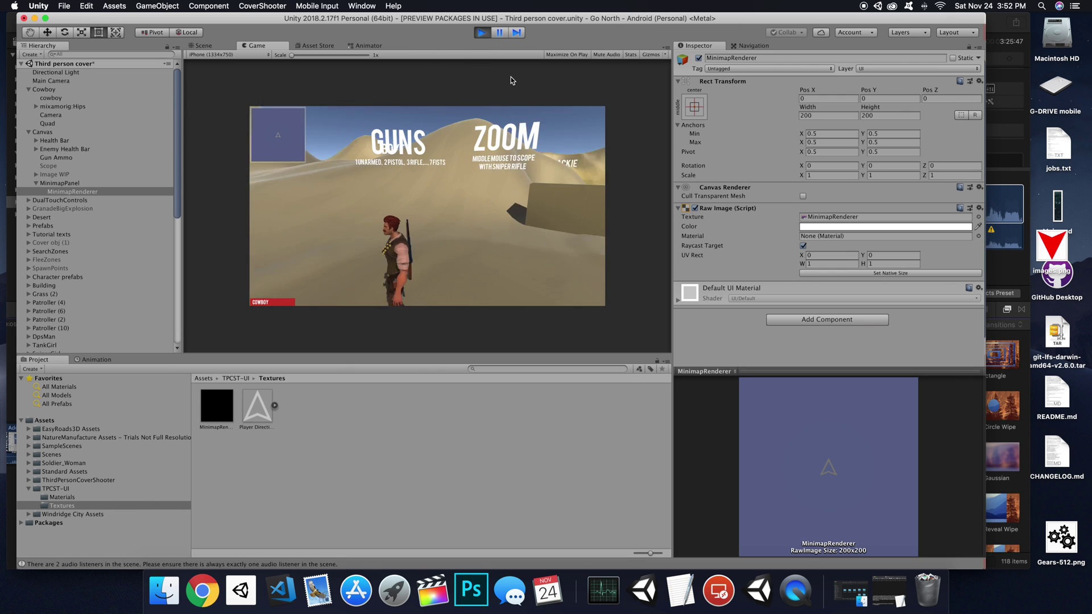
Step: Stop Play mode and open the TPCST-UI Materials folder
{"action": "left_click", "coordinate": [481, 33]}
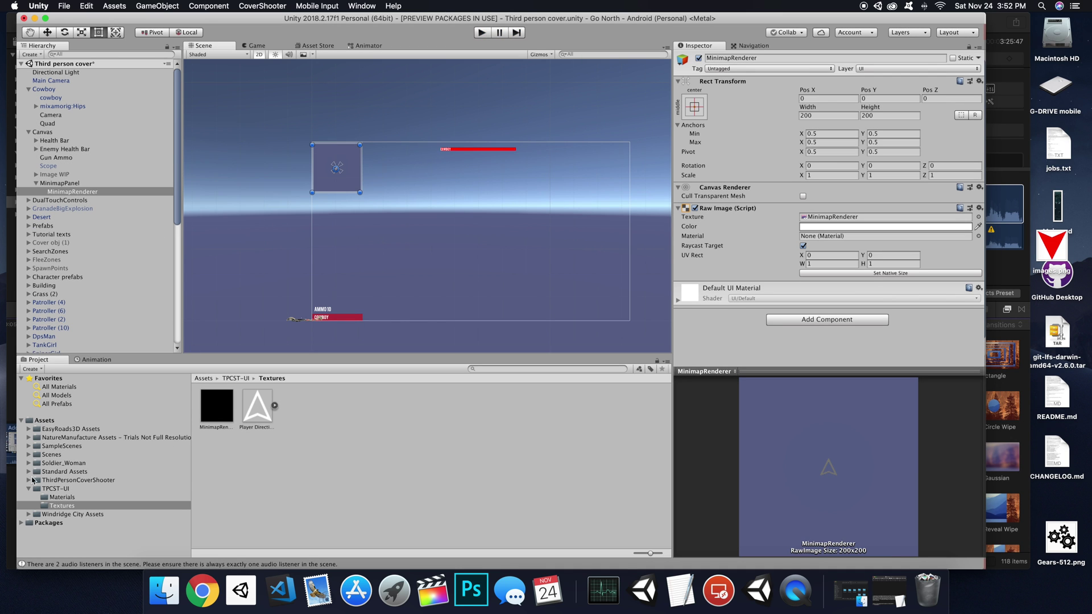
{"action": "left_click", "coordinate": [64, 498]}
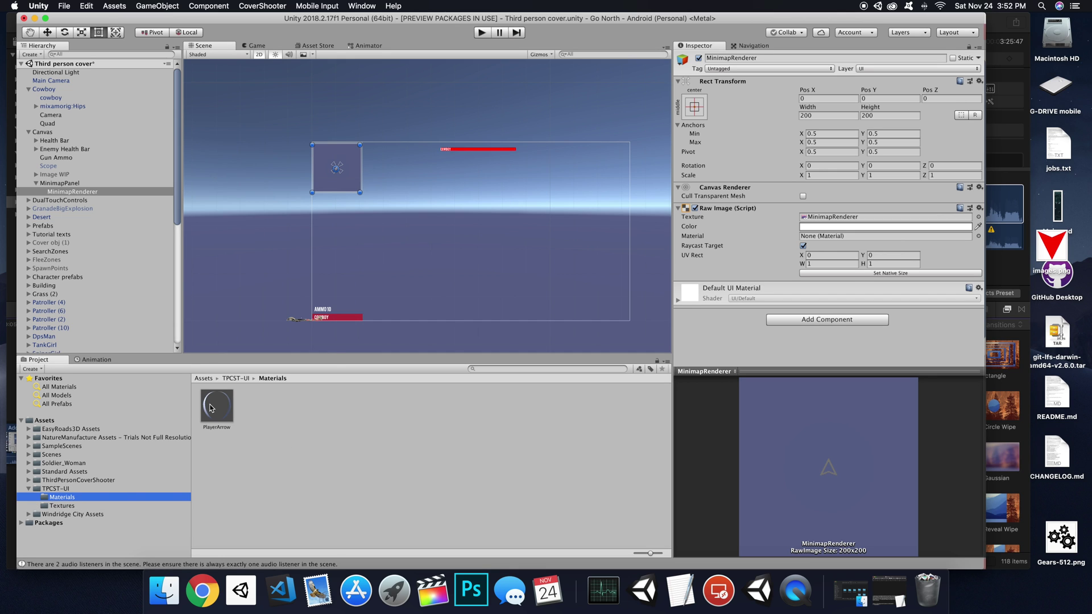
{"action": "right_click", "coordinate": [210, 408]}
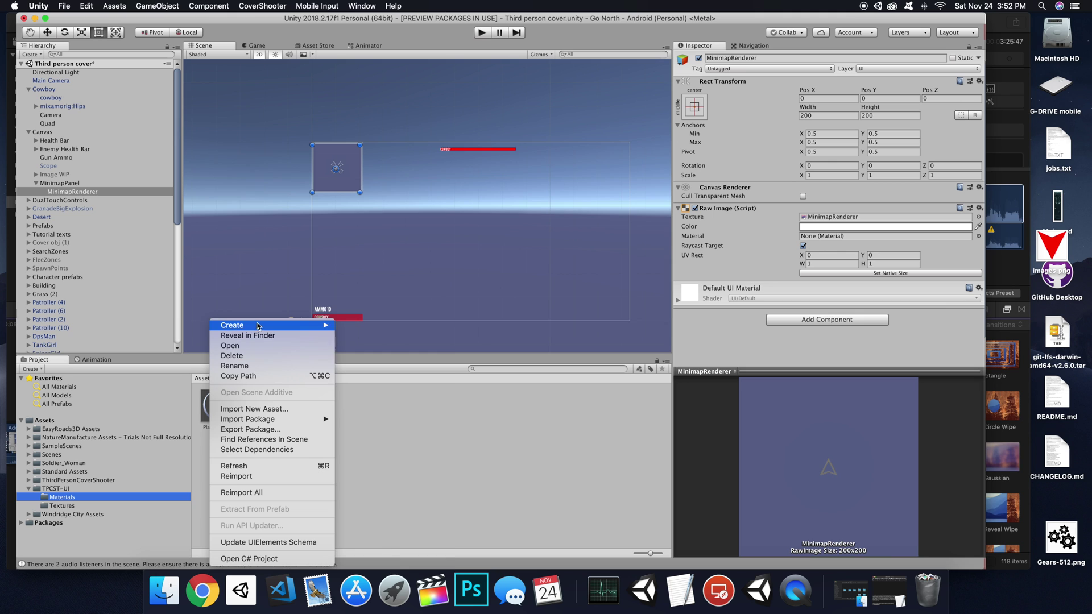
{"action": "mouse_move", "coordinate": [256, 326]}
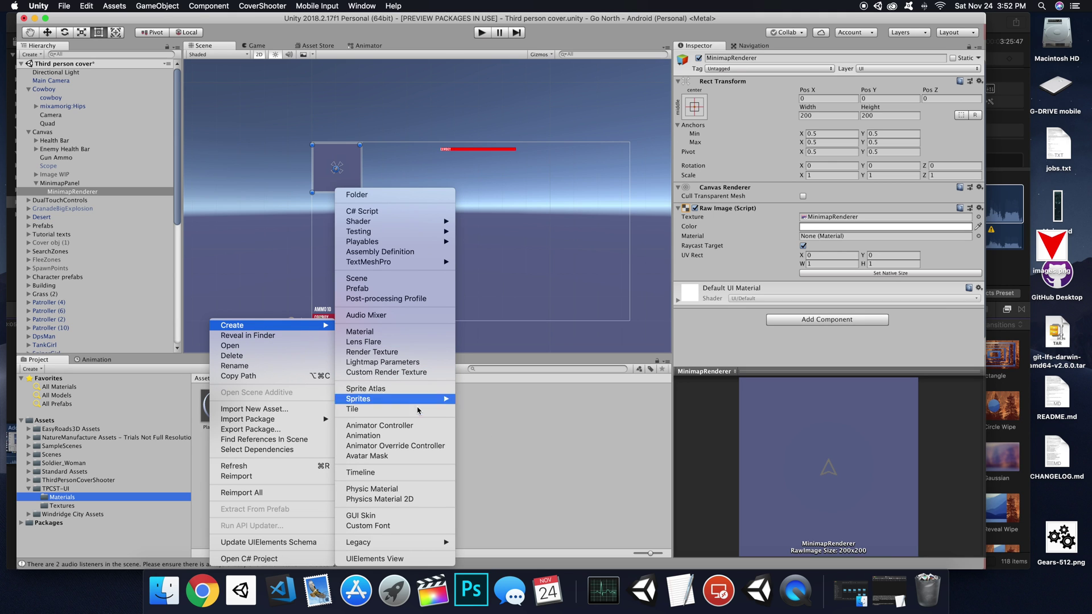
{"action": "left_click", "coordinate": [471, 395]}
Step: Duplicate the PlayerArrow material with Cmd+D and name the copy EnemyArrow
{"action": "left_click", "coordinate": [230, 404]}
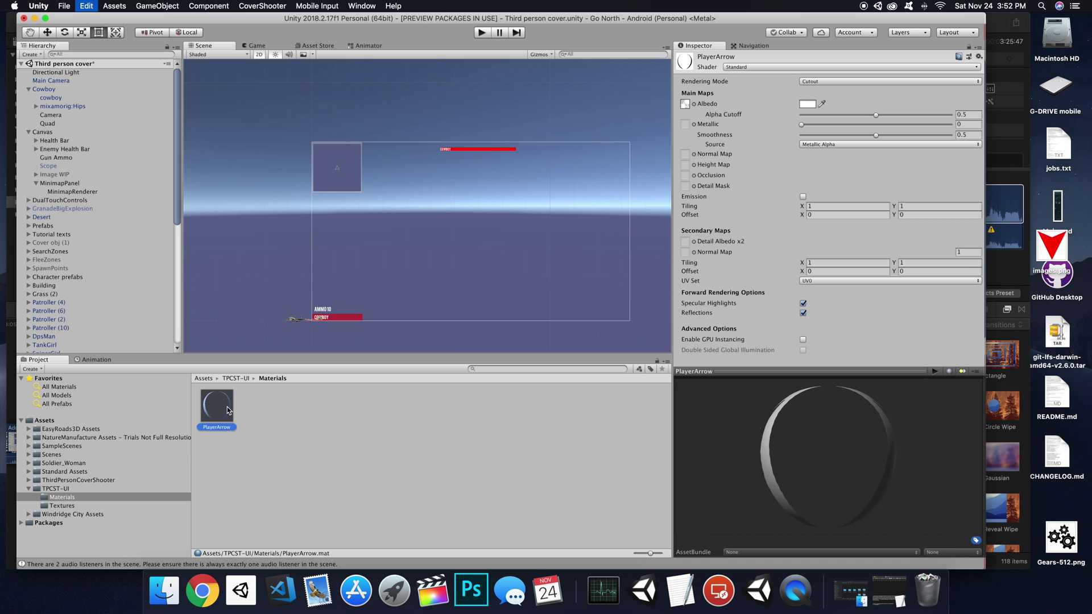
{"action": "key", "text": "super+d"}
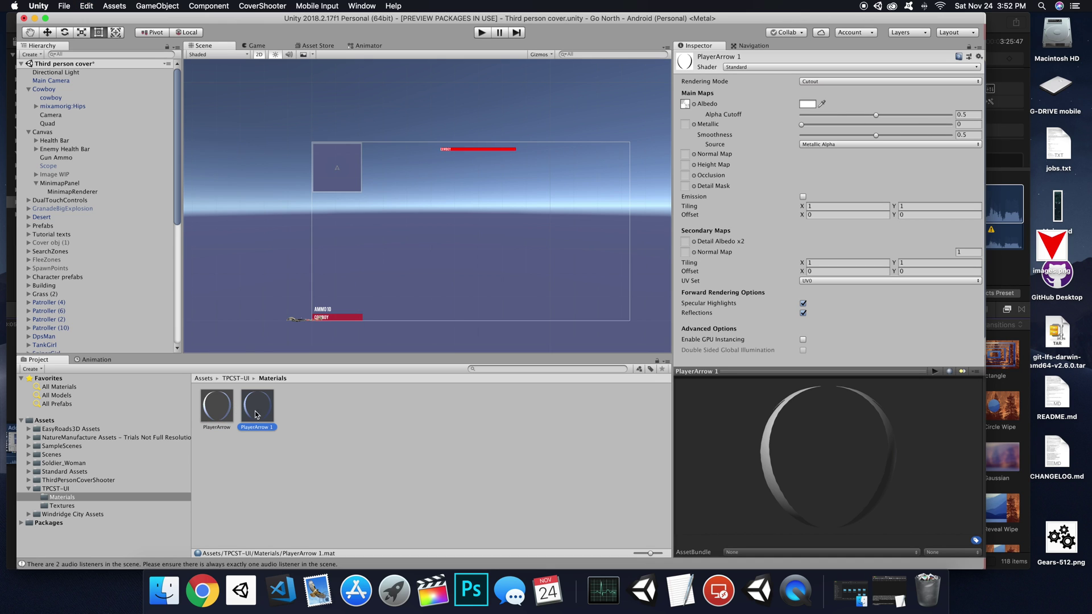
{"action": "left_click", "coordinate": [264, 429]}
{"action": "type", "text": "EnemyArrow"}
{"action": "key", "text": "Return"}
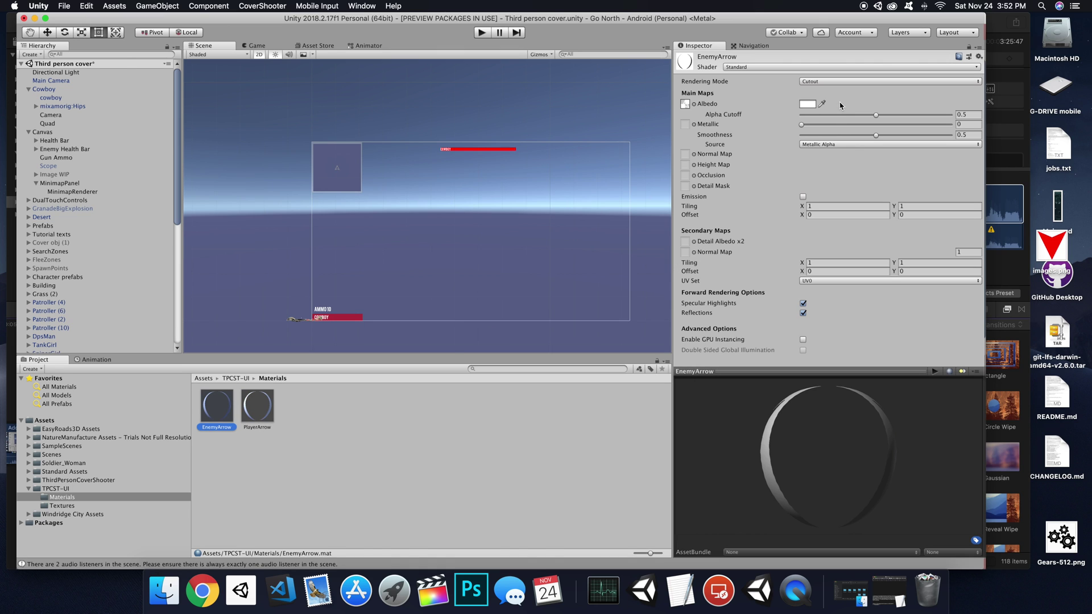
Step: Set the EnemyArrow albedo colour to bright red (F80202) and rotate the preview to see the arrow
{"action": "left_click", "coordinate": [807, 104]}
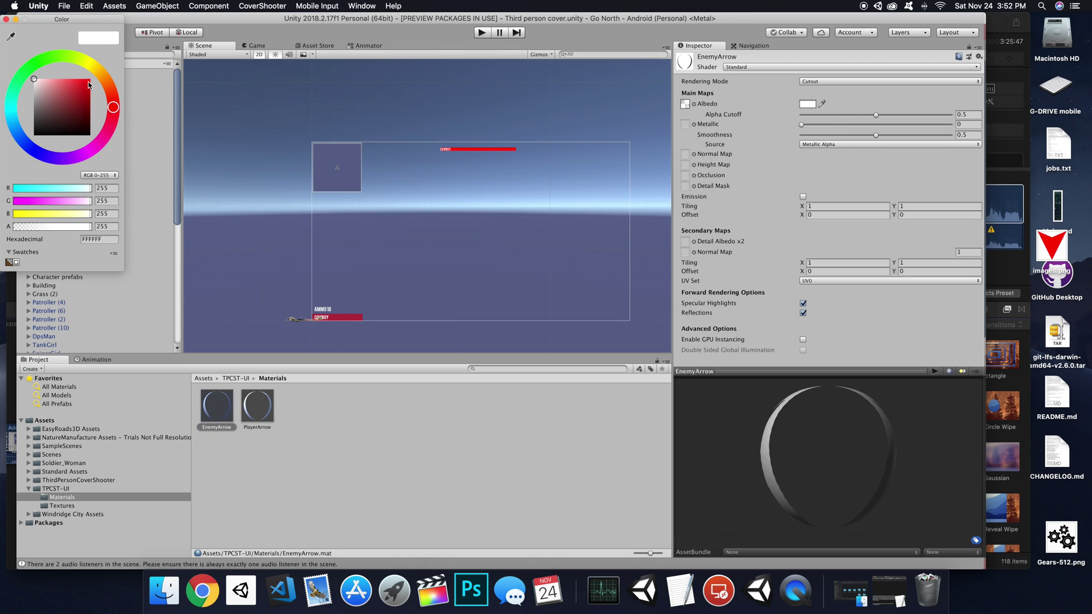
{"action": "left_click", "coordinate": [89, 84]}
{"action": "left_click_drag", "start_coordinate": [89, 84], "coordinate": [103, 64]}
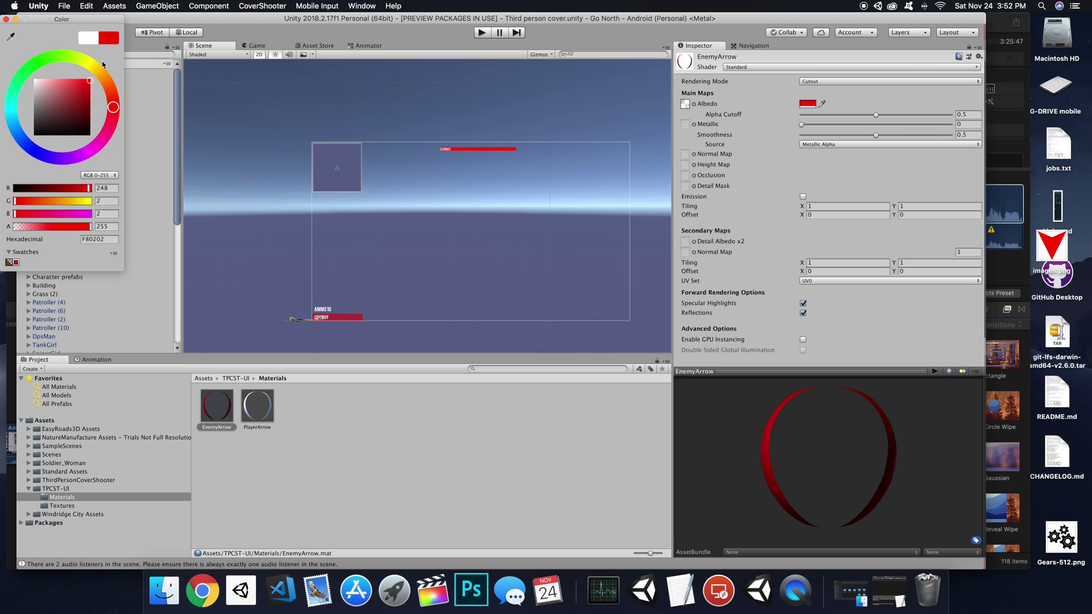
{"action": "left_click", "coordinate": [6, 19]}
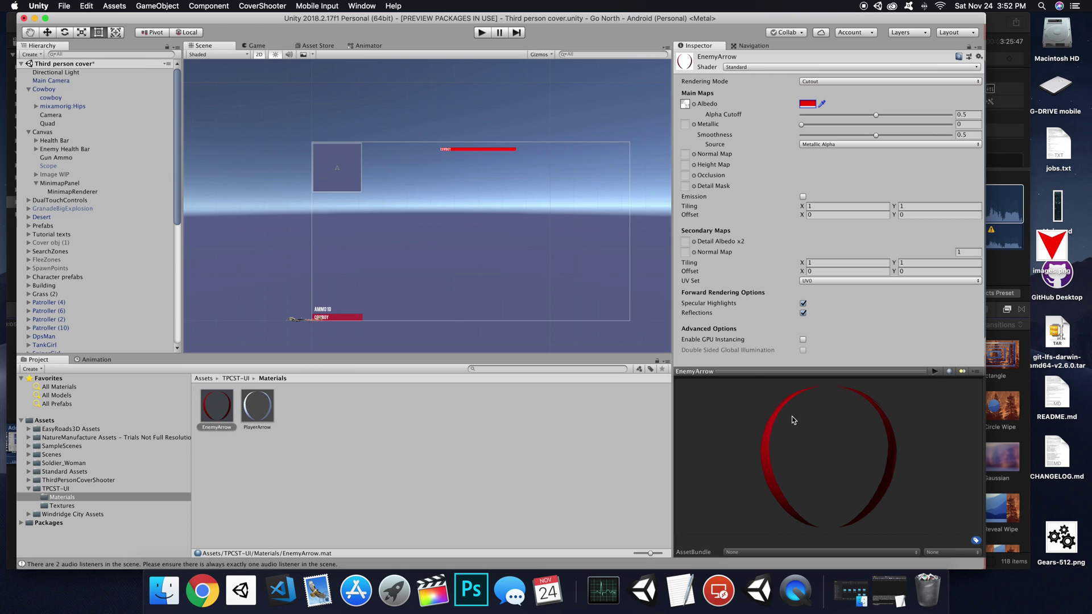
{"action": "mouse_move", "coordinate": [794, 420]}
{"action": "left_mouse_down"}
{"action": "mouse_move", "coordinate": [792, 441]}
{"action": "mouse_move", "coordinate": [775, 415]}
{"action": "left_mouse_up"}
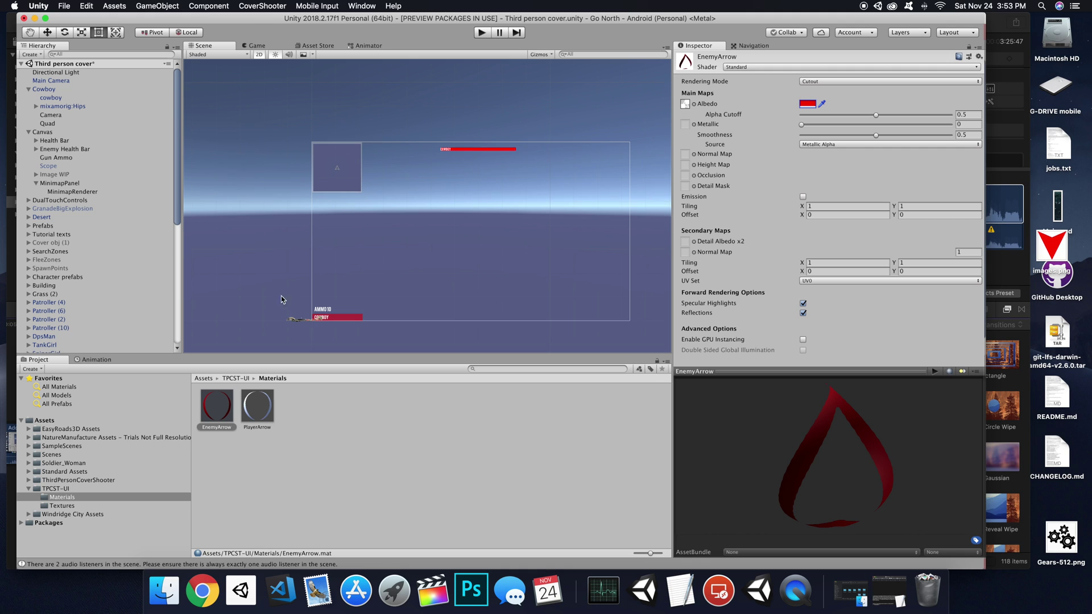
Step: Switch to a 3D perspective view, frame the Cowboy, and locate Practice Target (2) with its children
{"action": "left_click", "coordinate": [260, 55]}
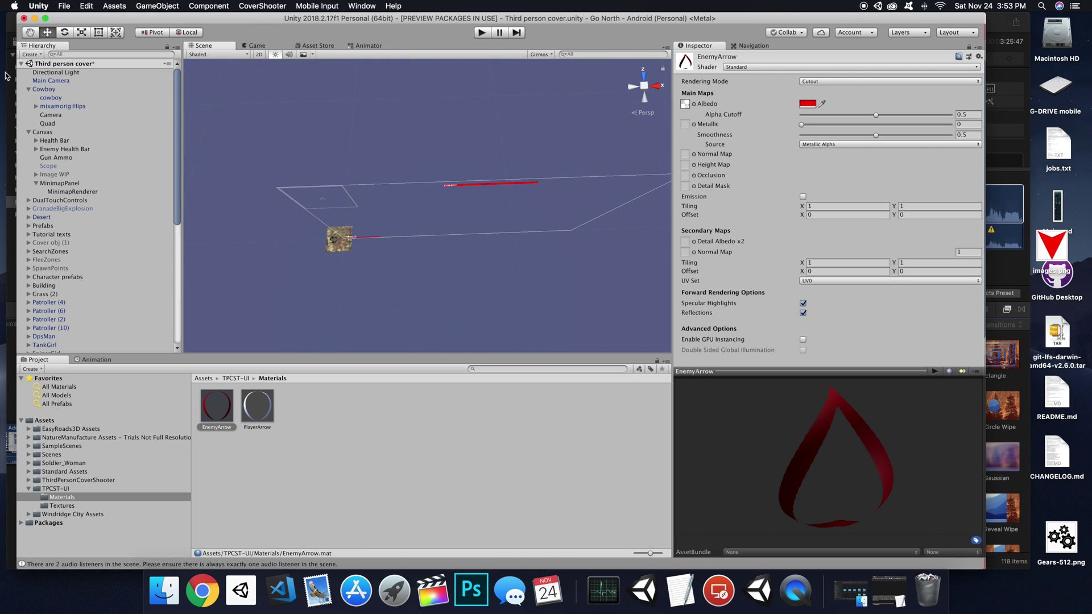
{"action": "double_click", "coordinate": [44, 89]}
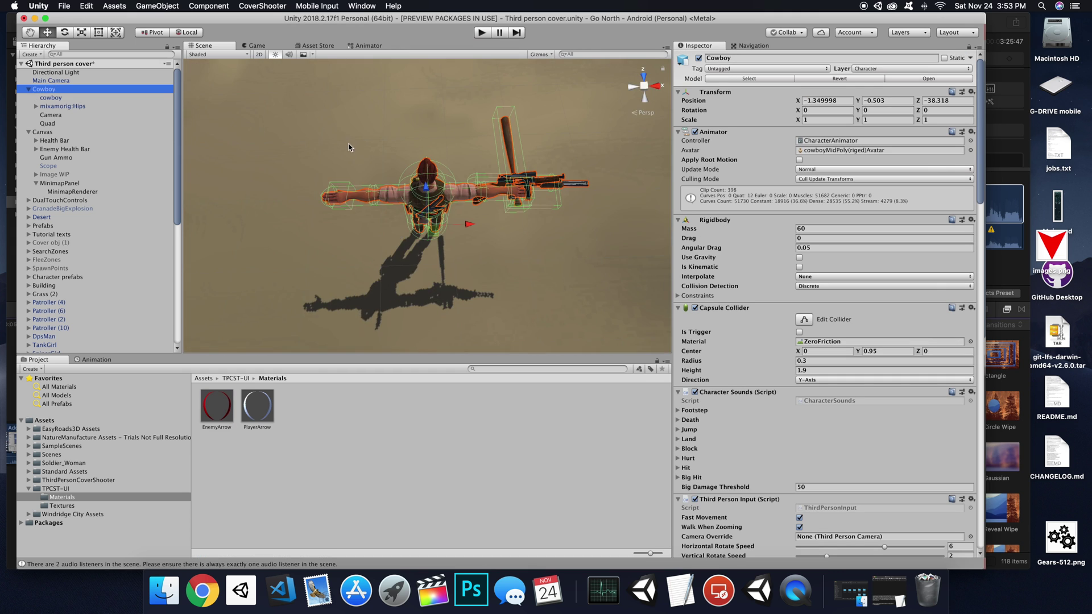
{"action": "scroll", "coordinate": [366, 151], "scroll_direction": "down", "scroll_amount": 10}
{"action": "left_click_drag", "start_coordinate": [365, 151], "coordinate": [314, 186], "text": "alt"}
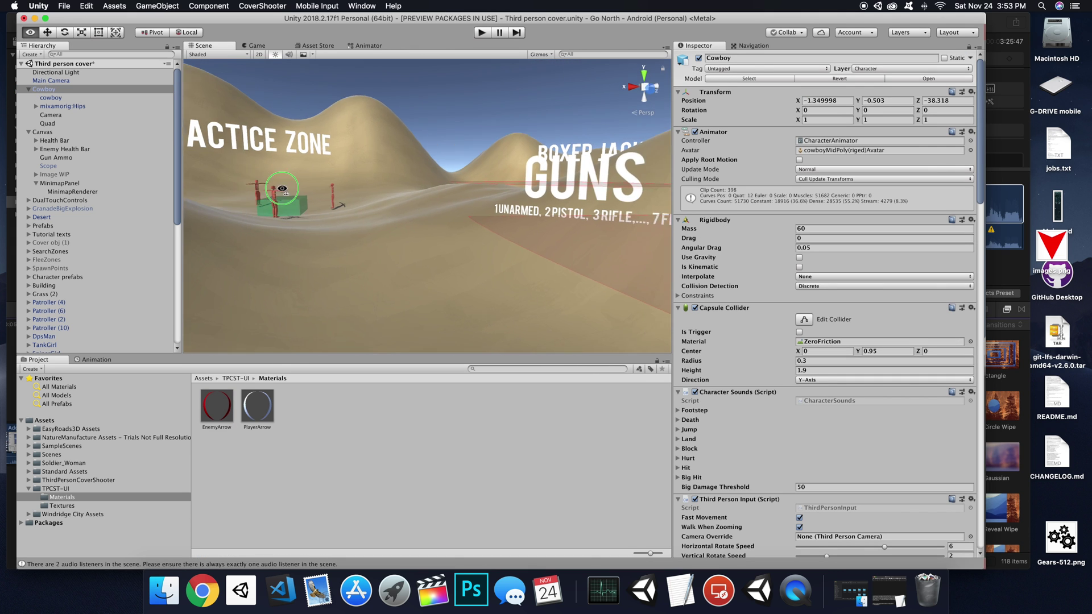
{"action": "left_click", "coordinate": [307, 197]}
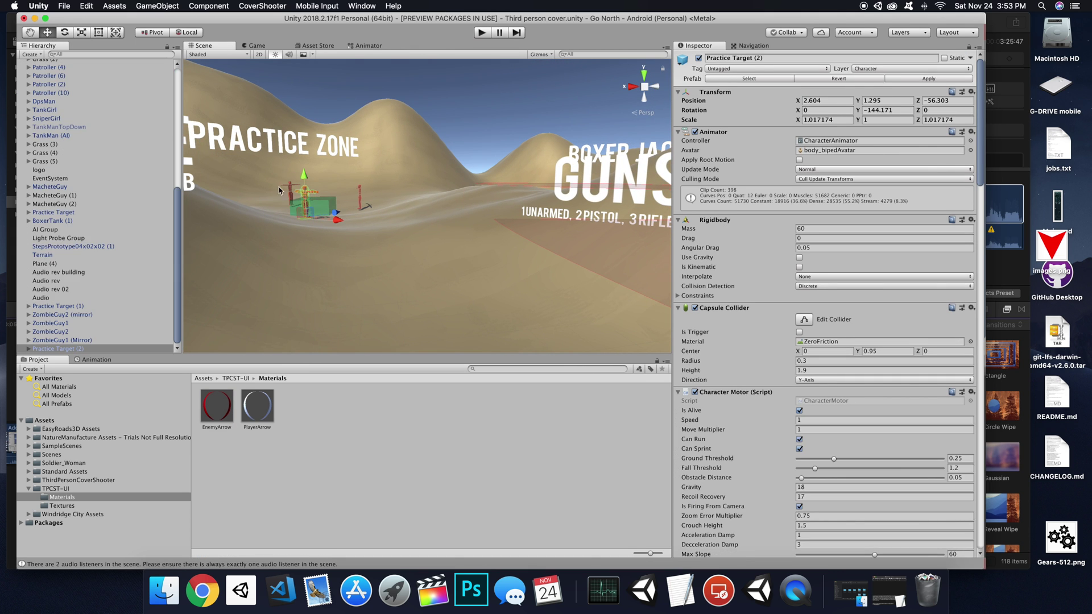
{"action": "left_click", "coordinate": [29, 350]}
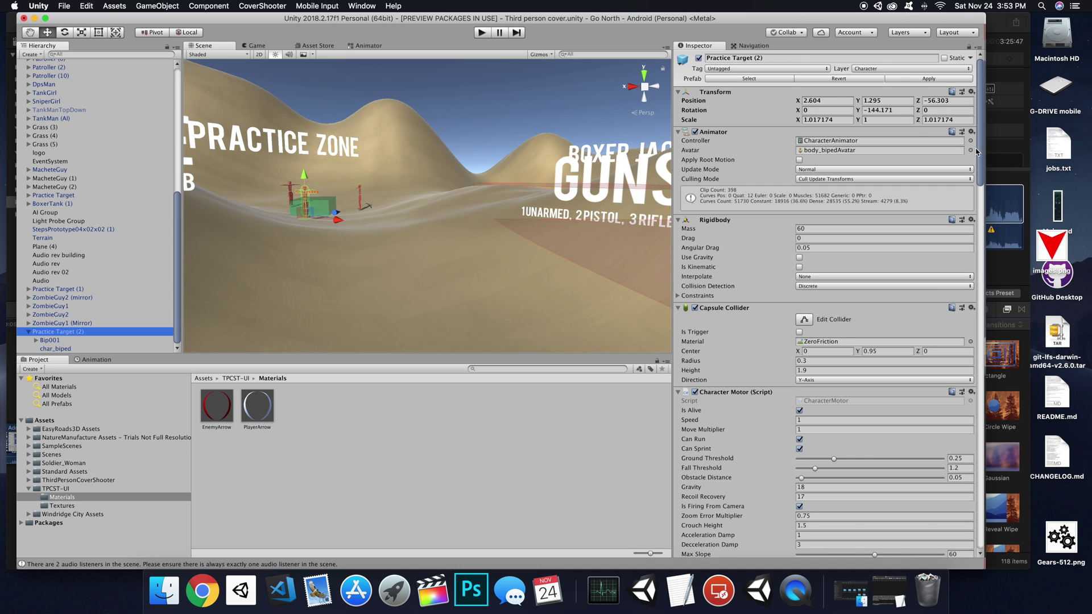
{"action": "scroll", "coordinate": [336, 208], "scroll_direction": "down", "scroll_amount": 4}
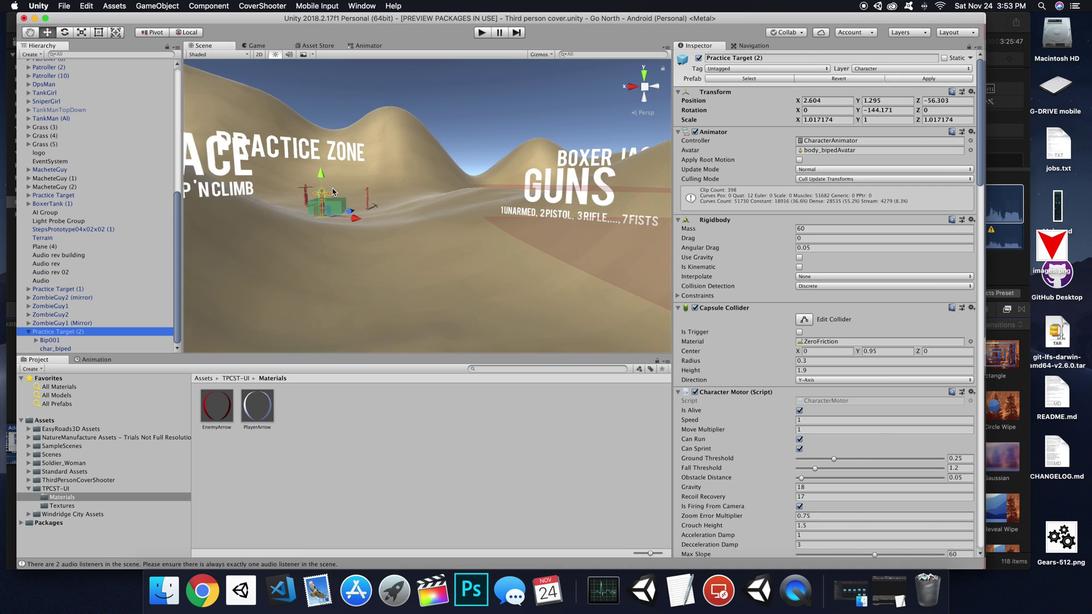
{"action": "scroll", "coordinate": [52, 99], "scroll_direction": "up", "scroll_amount": 10}
Step: Copy the Cowboy's Transform onto Practice Target (2), giving zero rotation, scale 1, position -1.35, -0.503, -38.318
{"action": "left_click", "coordinate": [44, 90]}
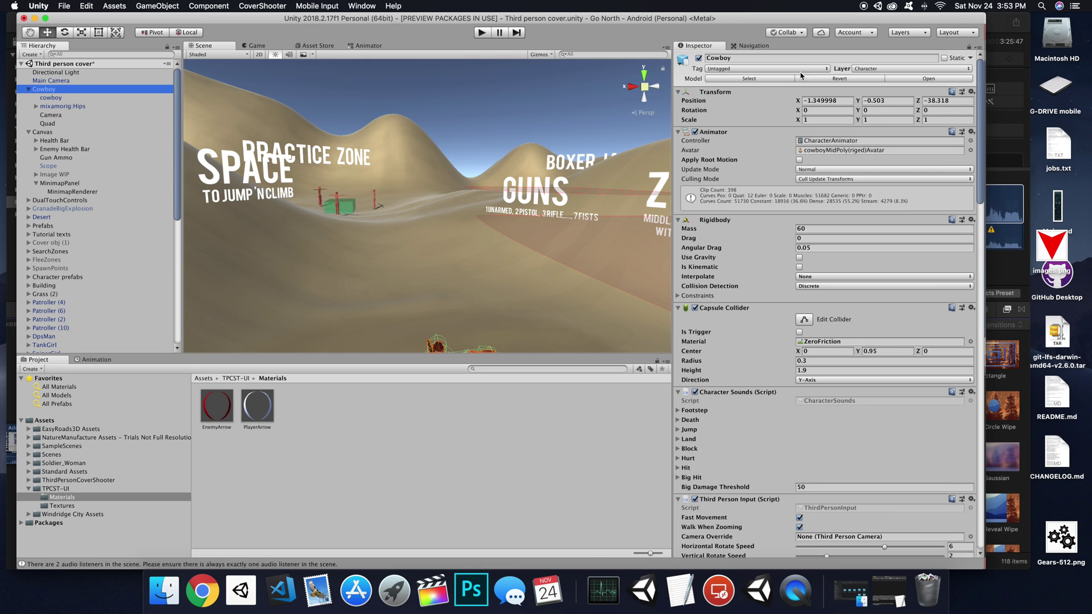
{"action": "left_click", "coordinate": [972, 93]}
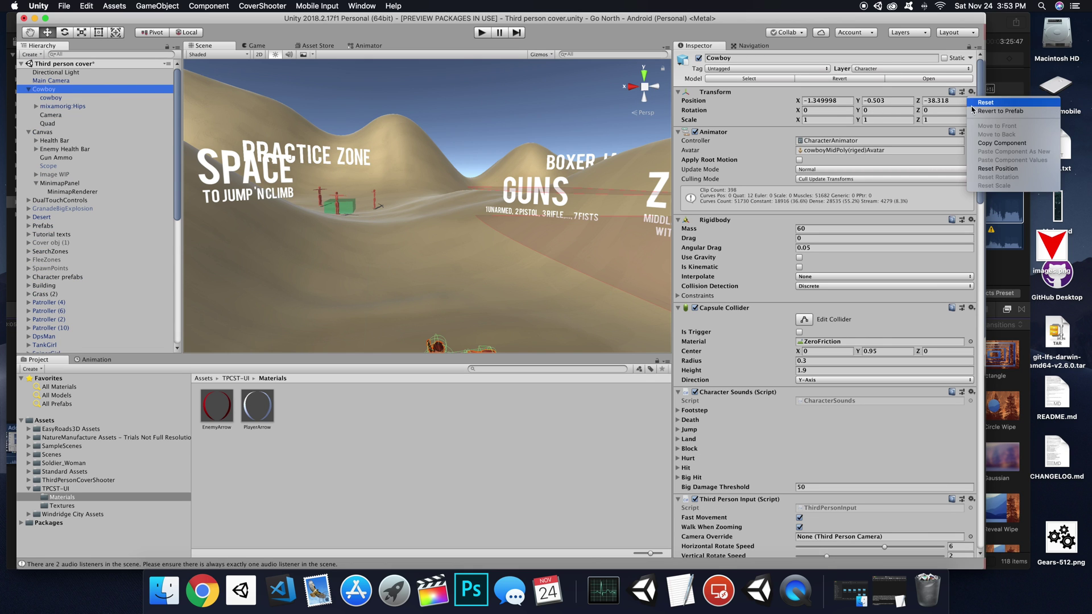
{"action": "left_click", "coordinate": [1011, 144]}
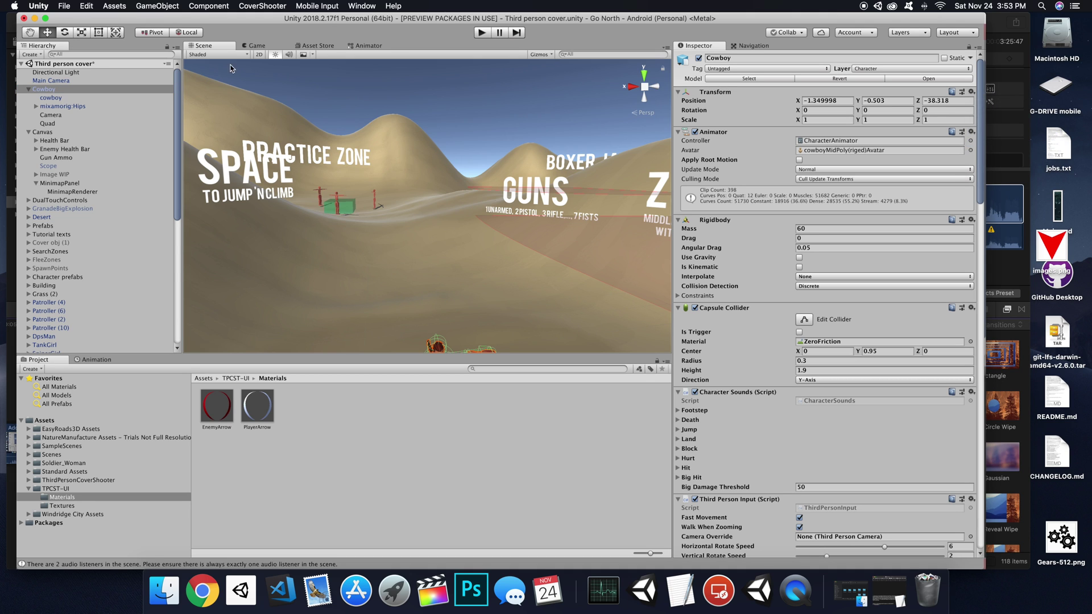
{"action": "scroll", "coordinate": [71, 239], "scroll_direction": "down", "scroll_amount": 10}
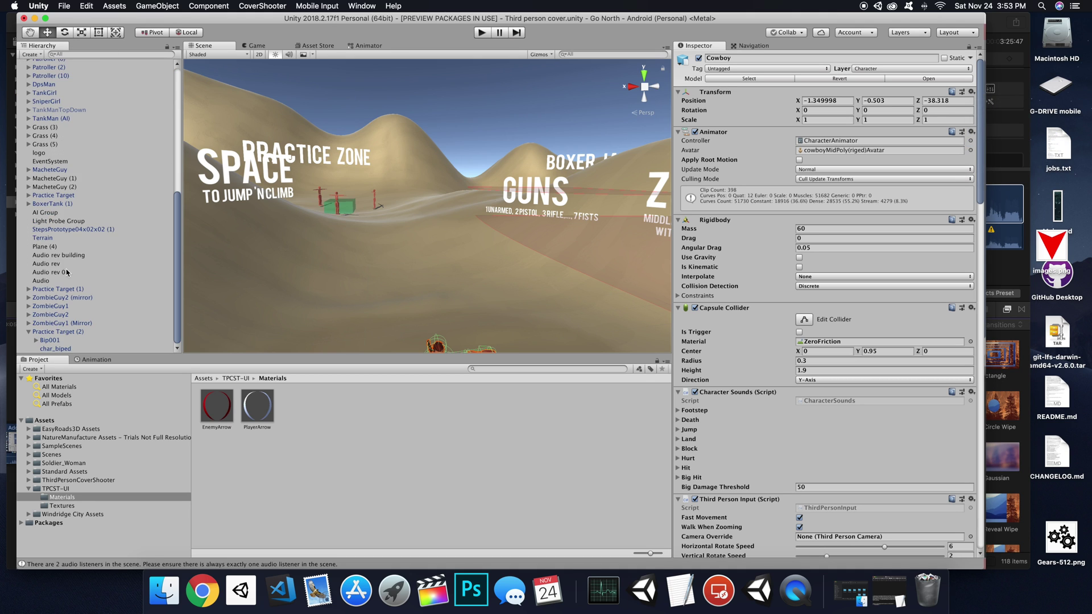
{"action": "left_click", "coordinate": [49, 332]}
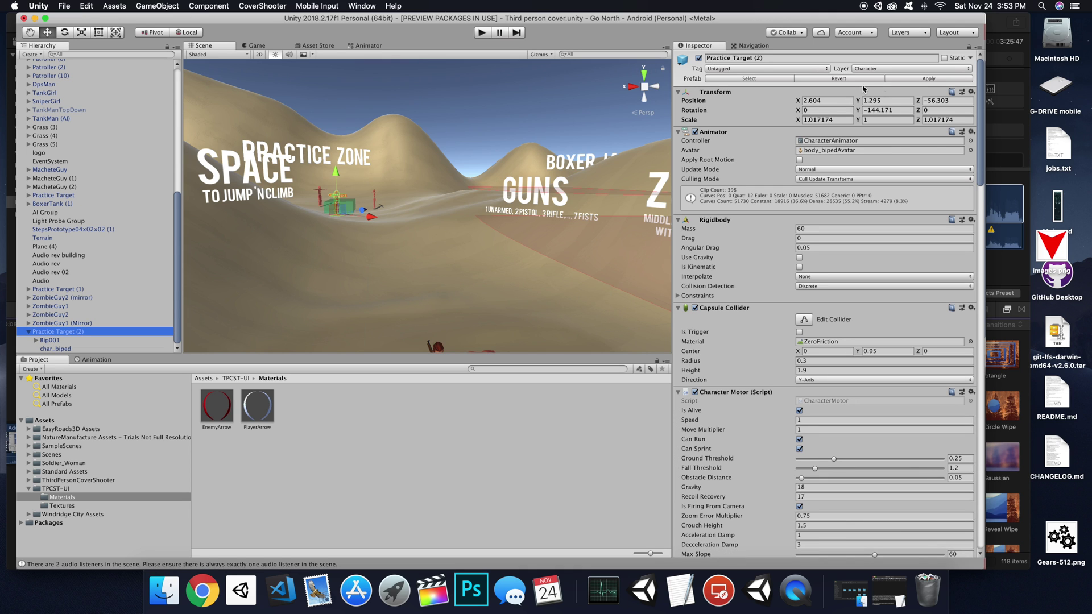
{"action": "left_click", "coordinate": [972, 92]}
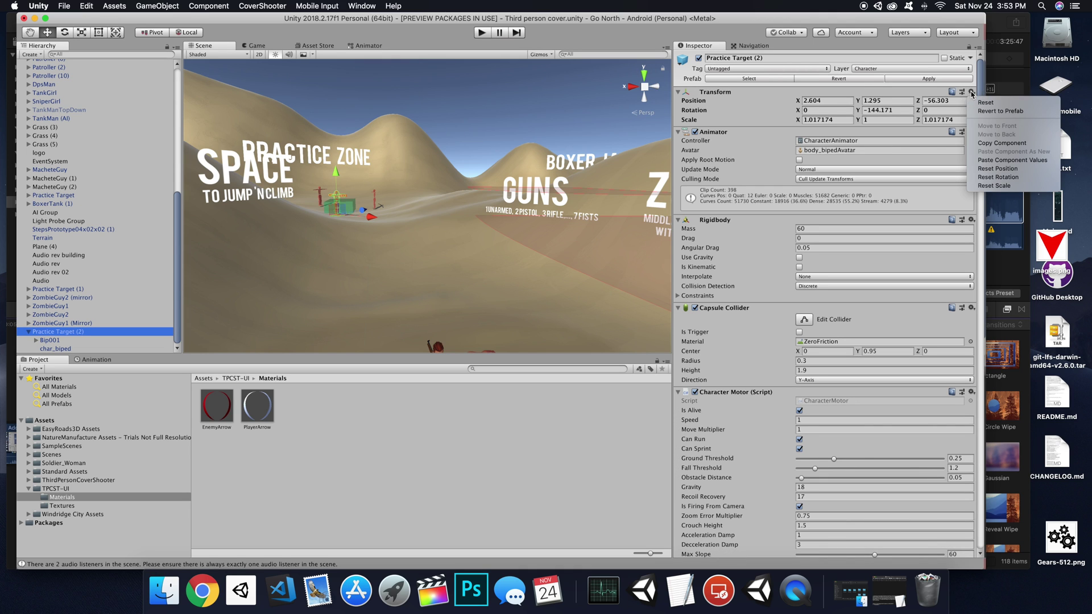
{"action": "left_click", "coordinate": [1008, 161]}
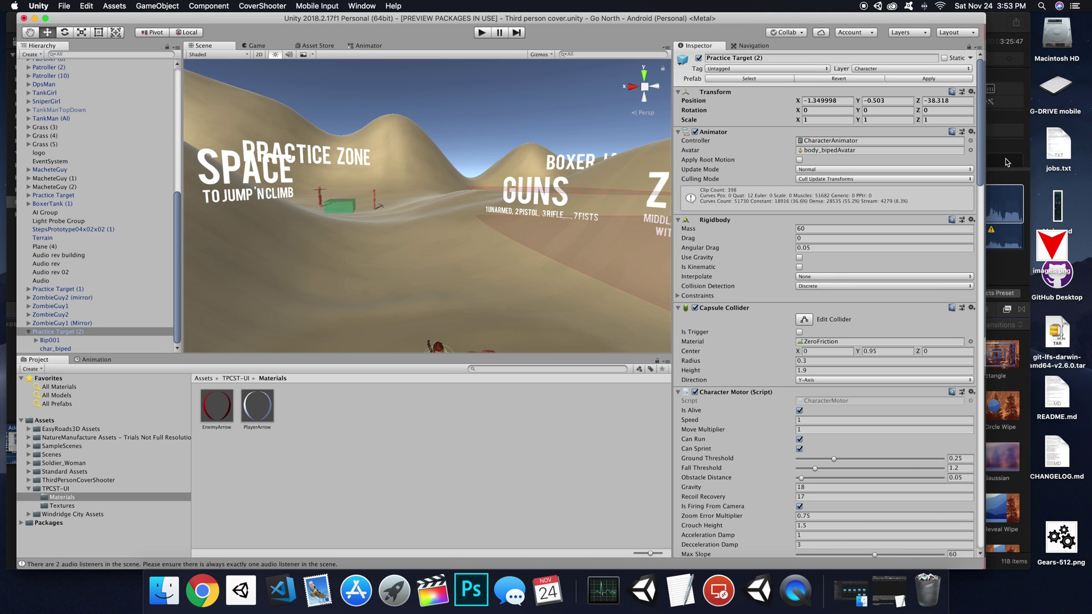
Step: Duplicate the Cowboy's Quad arrow and parent the copy under Practice Target (2)
{"action": "key", "text": "f"}
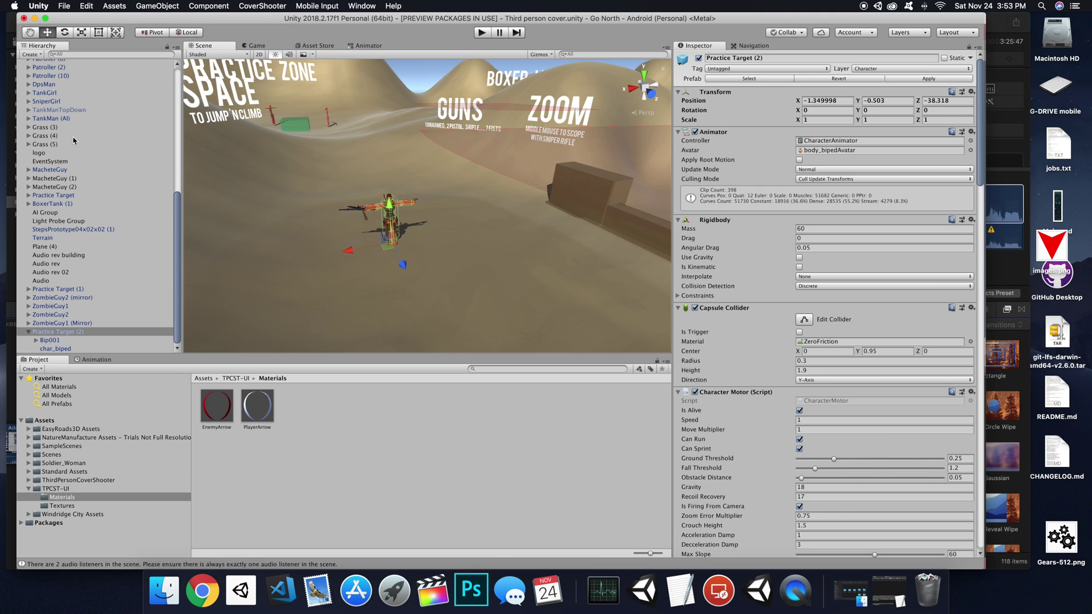
{"action": "scroll", "coordinate": [74, 140], "scroll_direction": "up", "scroll_amount": 10}
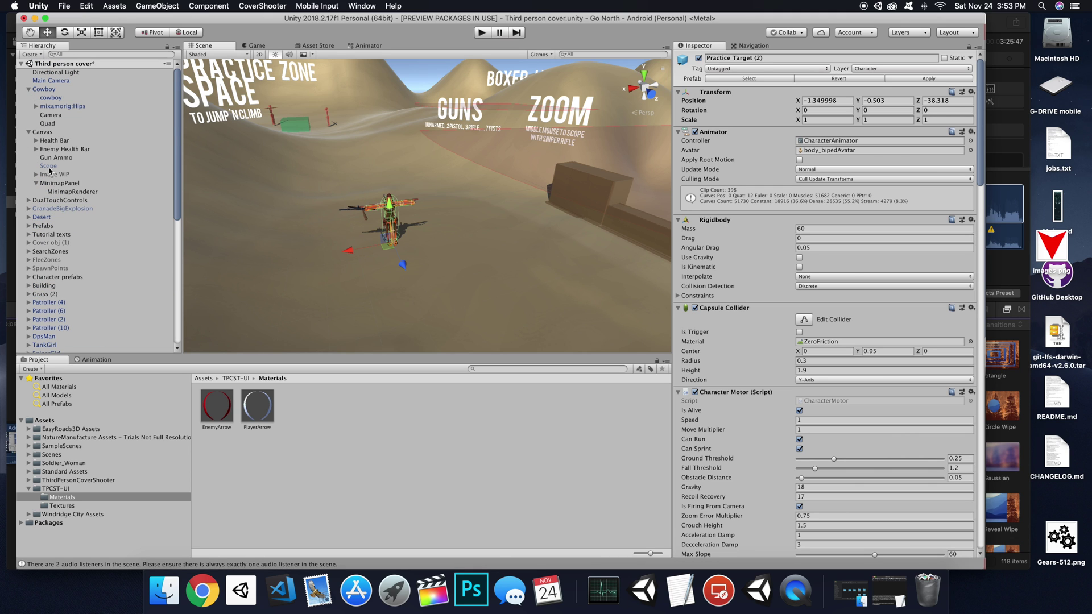
{"action": "left_click", "coordinate": [49, 124]}
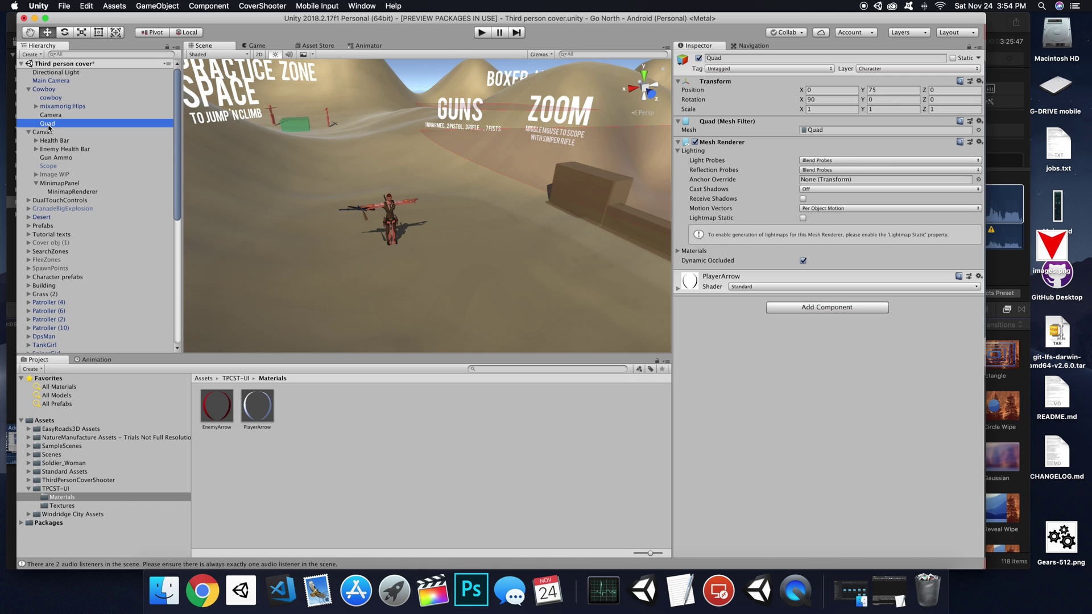
{"action": "key", "text": "cmd+d"}
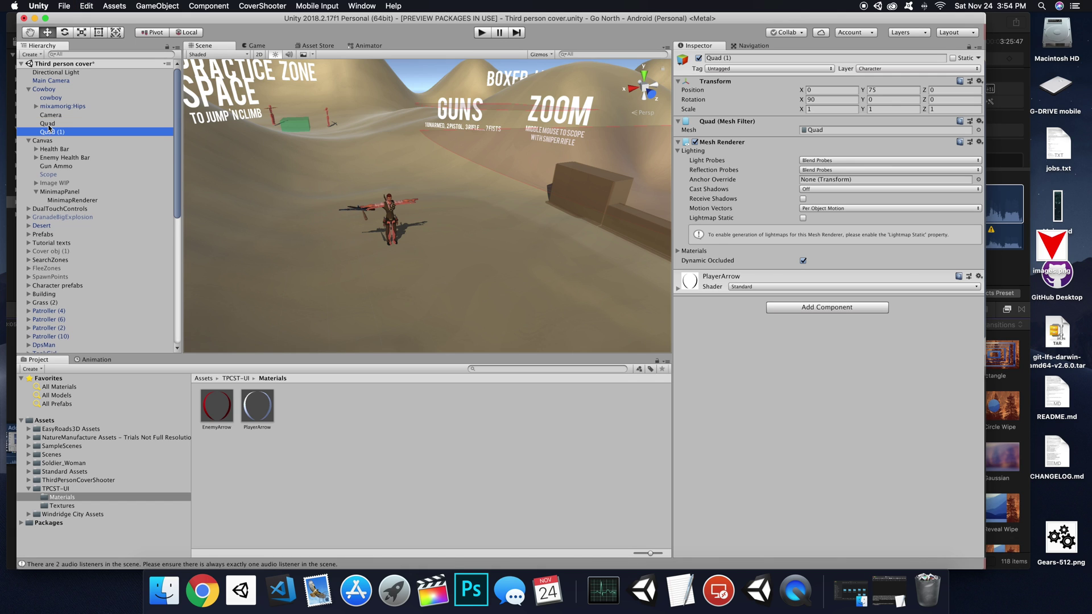
{"action": "left_click_drag", "start_coordinate": [50, 131], "coordinate": [55, 340]}
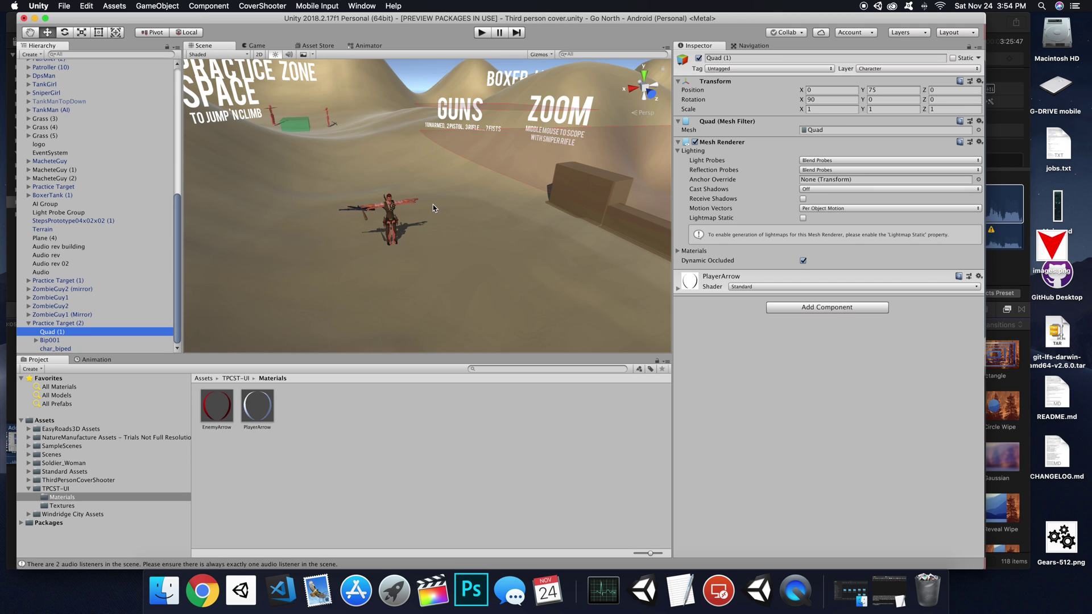
Step: Rename the copied quad EnemyArrow, then select and frame the original Quad
{"action": "left_click", "coordinate": [59, 334]}
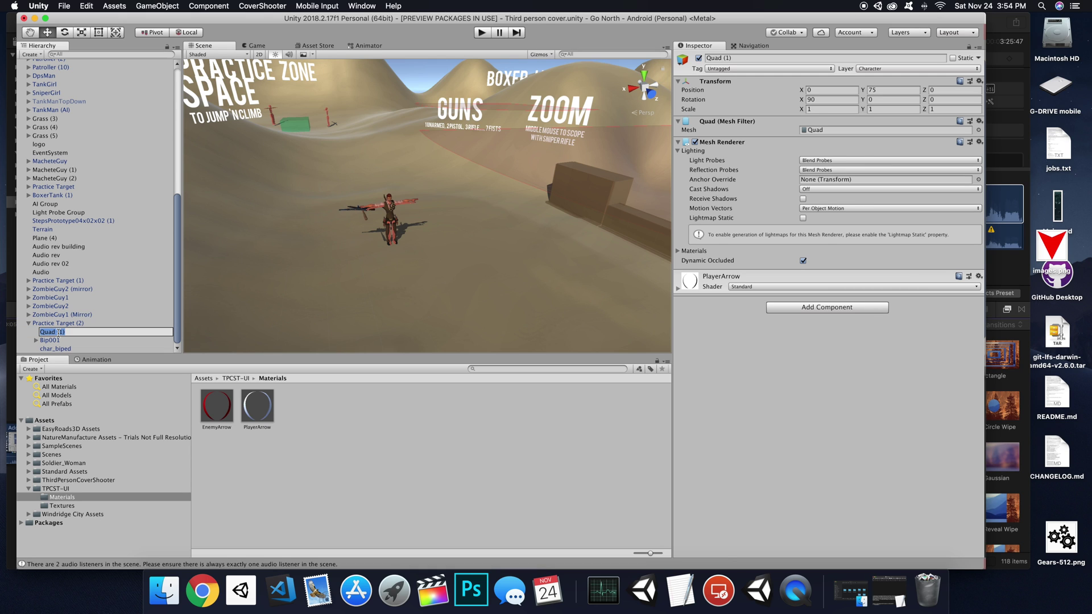
{"action": "type", "text": "EnemyArrow"}
{"action": "key", "text": "Return"}
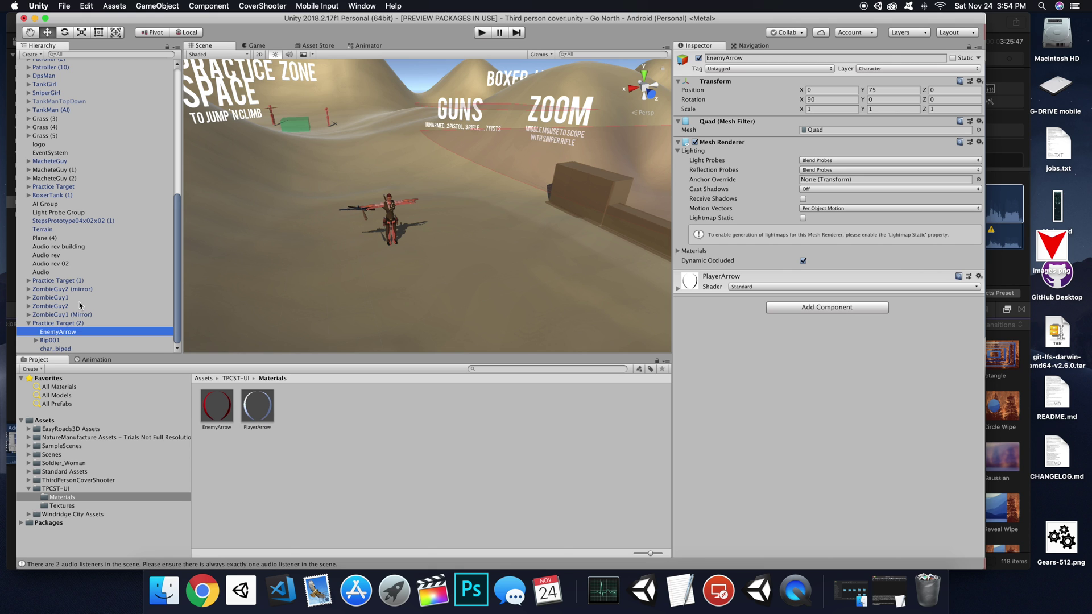
{"action": "scroll", "coordinate": [70, 150], "scroll_direction": "up", "scroll_amount": 10}
{"action": "double_click", "coordinate": [49, 124]}
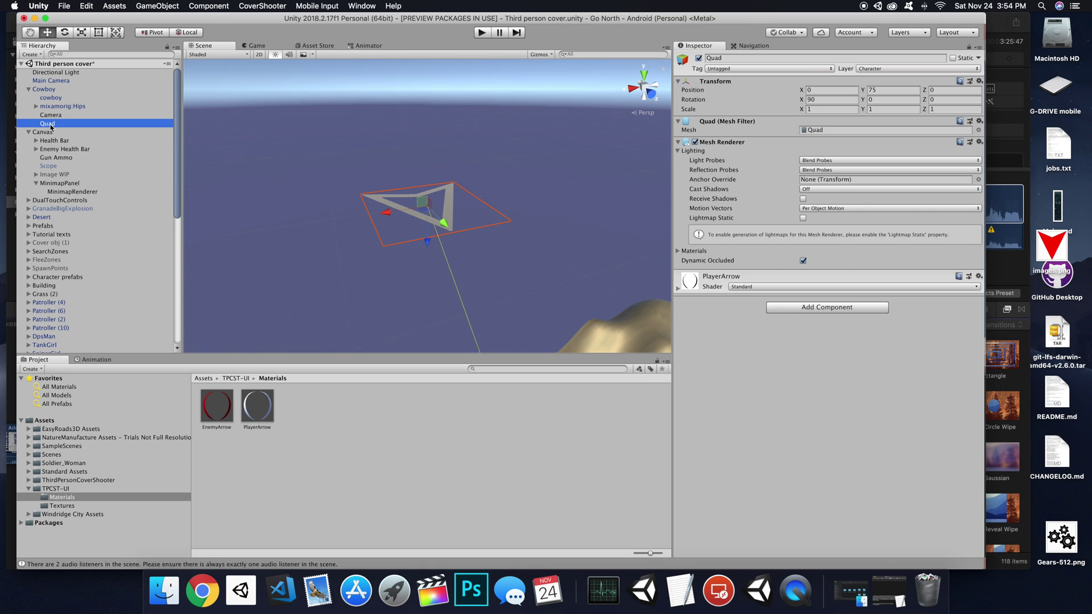
Step: Rename the Cowboy's arrow Quad to PlayerArrow
{"action": "type", "text": "Pl"}
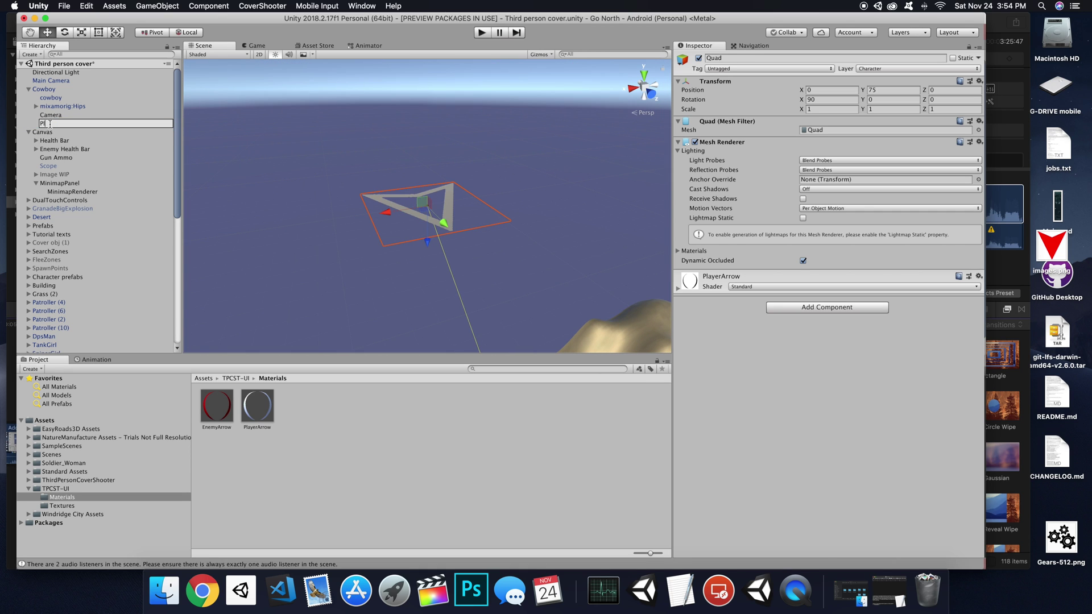
{"action": "type", "text": "ayerArrow"}
{"action": "key", "text": "Return"}
{"action": "scroll", "coordinate": [63, 248], "scroll_direction": "down", "scroll_amount": 10}
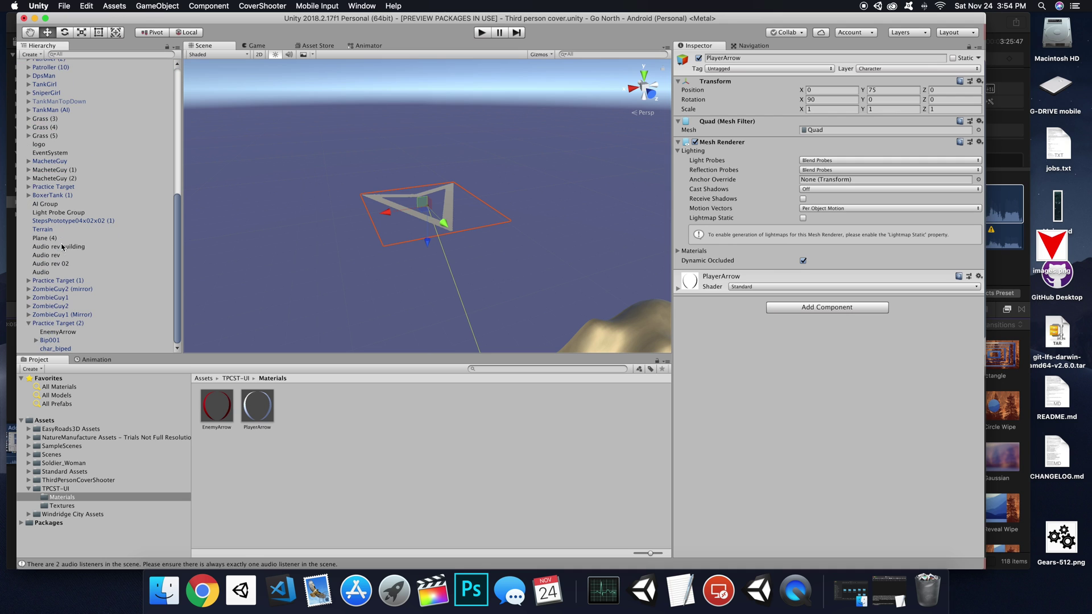
Step: Shift Practice Target (2) along Z, X and upward, and give its EnemyArrow the red EnemyArrow material
{"action": "left_click", "coordinate": [56, 324]}
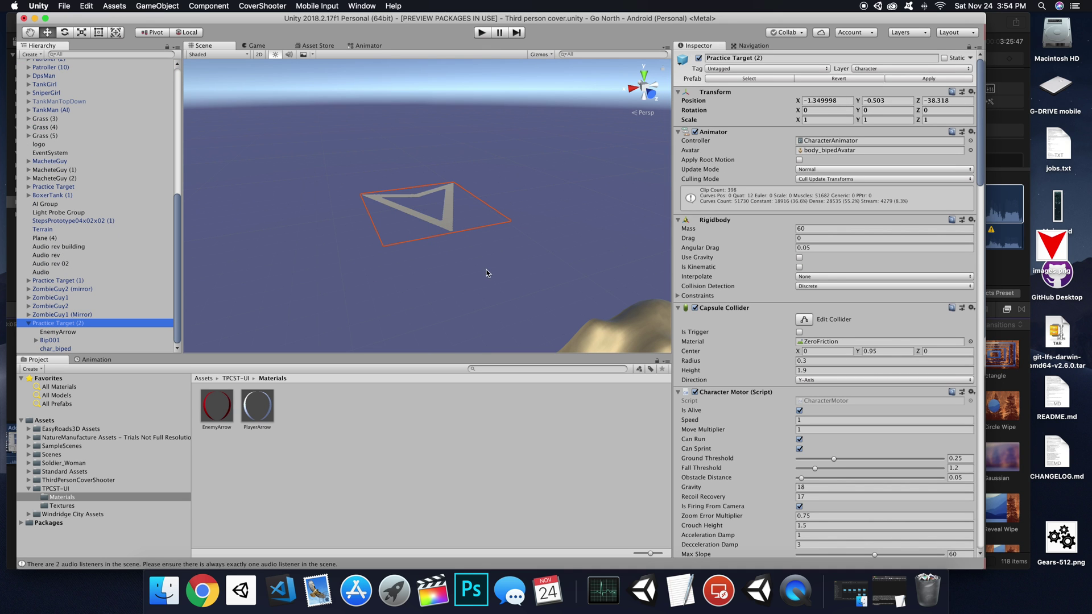
{"action": "key", "text": "f"}
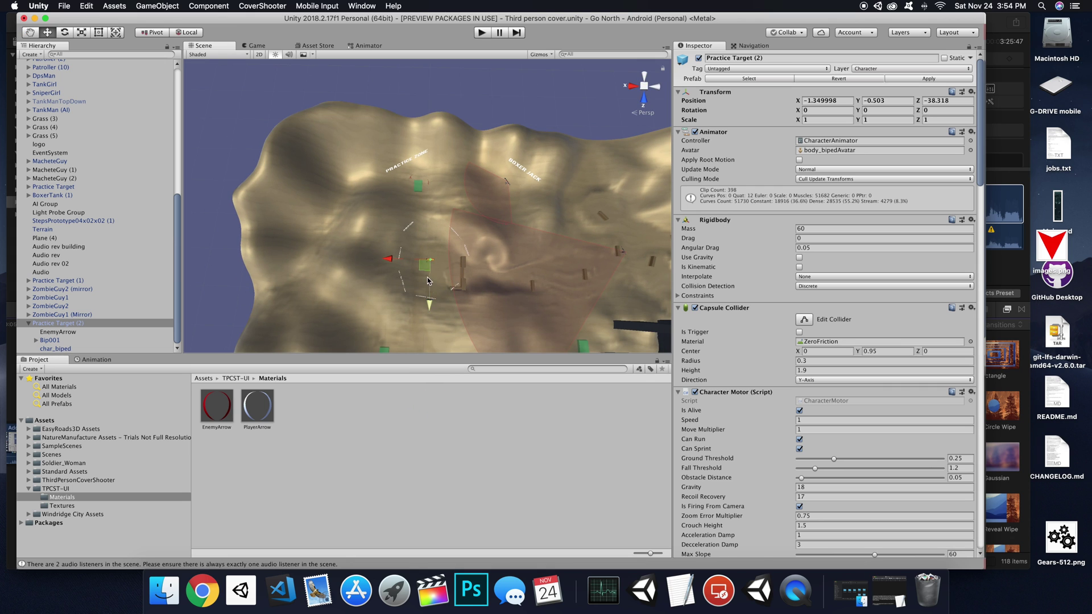
{"action": "left_click_drag", "start_coordinate": [430, 309], "coordinate": [430, 251]}
{"action": "left_click_drag", "start_coordinate": [389, 197], "coordinate": [377, 200]}
{"action": "key", "text": "f"}
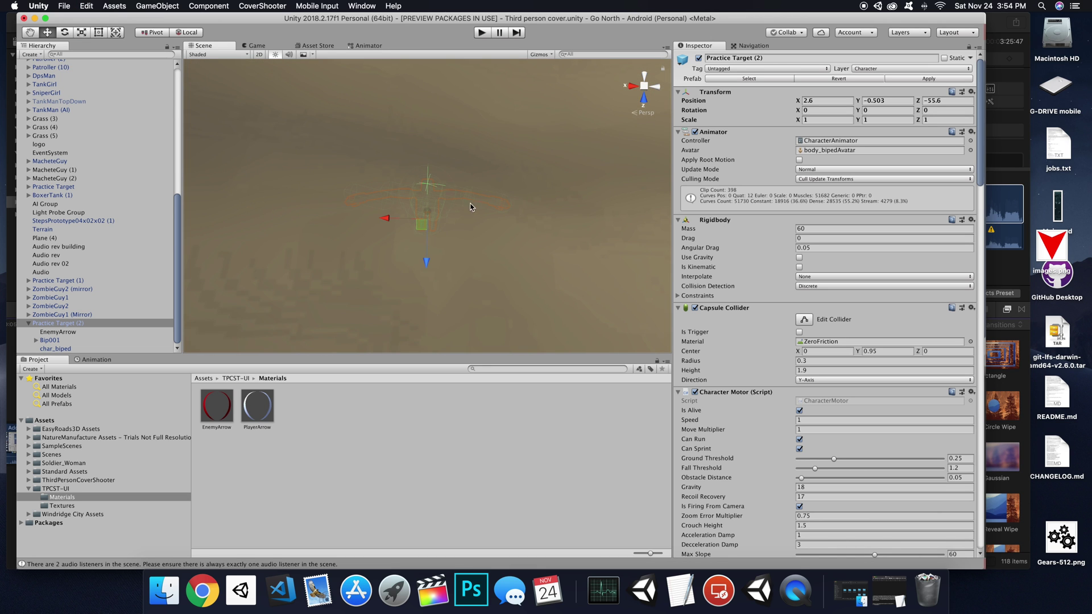
{"action": "mouse_move", "coordinate": [428, 213]}
{"action": "left_mouse_down"}
{"action": "mouse_move", "coordinate": [432, 189]}
{"action": "mouse_move", "coordinate": [432, 202]}
{"action": "left_mouse_up"}
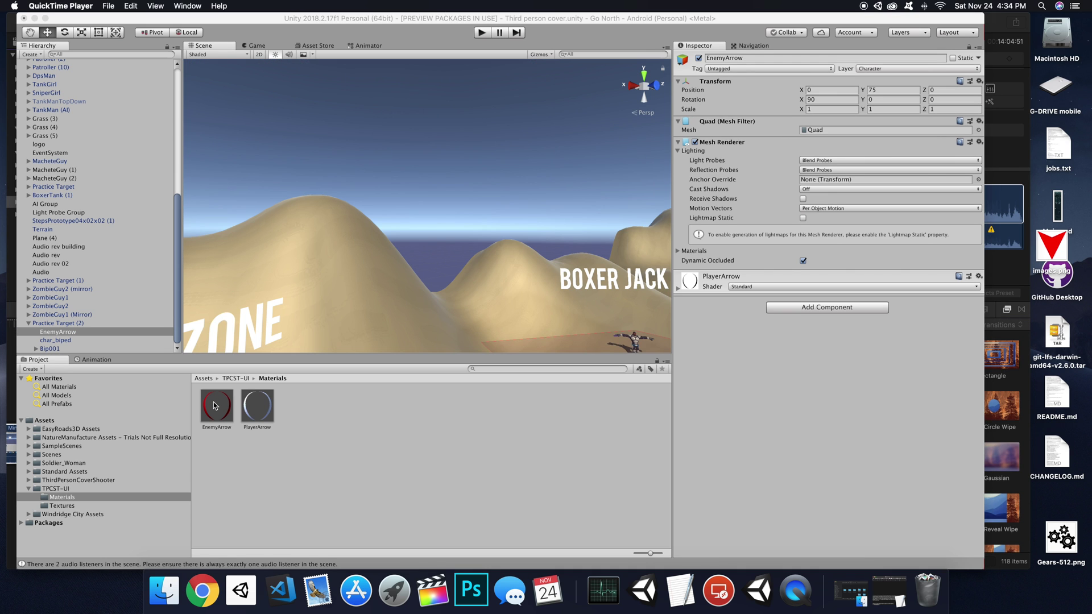
{"action": "left_click", "coordinate": [215, 405]}
{"action": "left_click_drag", "start_coordinate": [215, 405], "coordinate": [717, 404]}
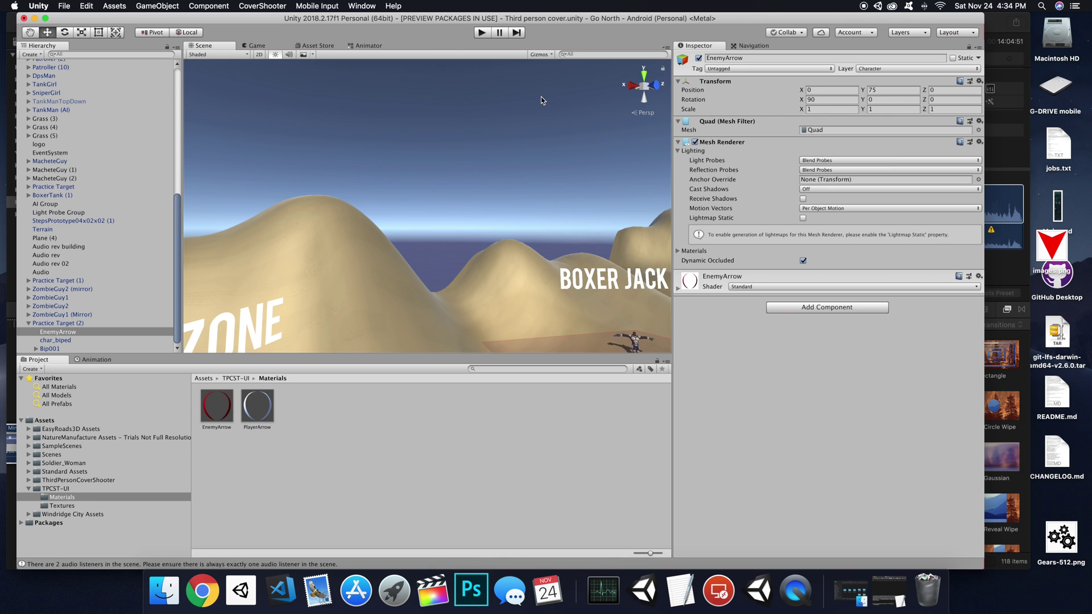
Step: Play-test the game to see the red enemy arrow beside the player arrow on the minimap, then stop
{"action": "left_click", "coordinate": [482, 33]}
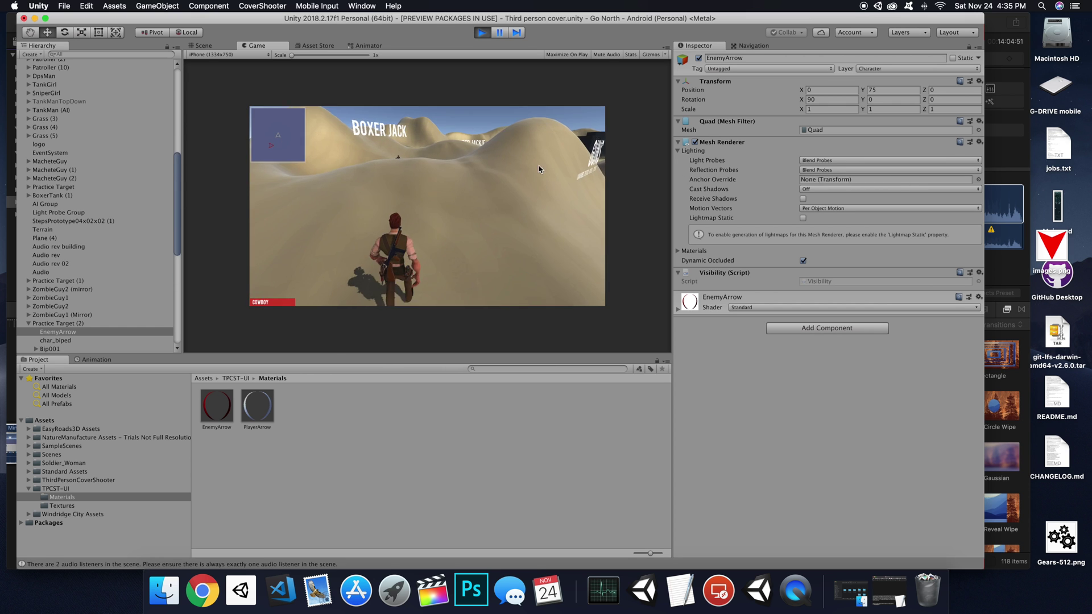
{"action": "left_click", "coordinate": [482, 33]}
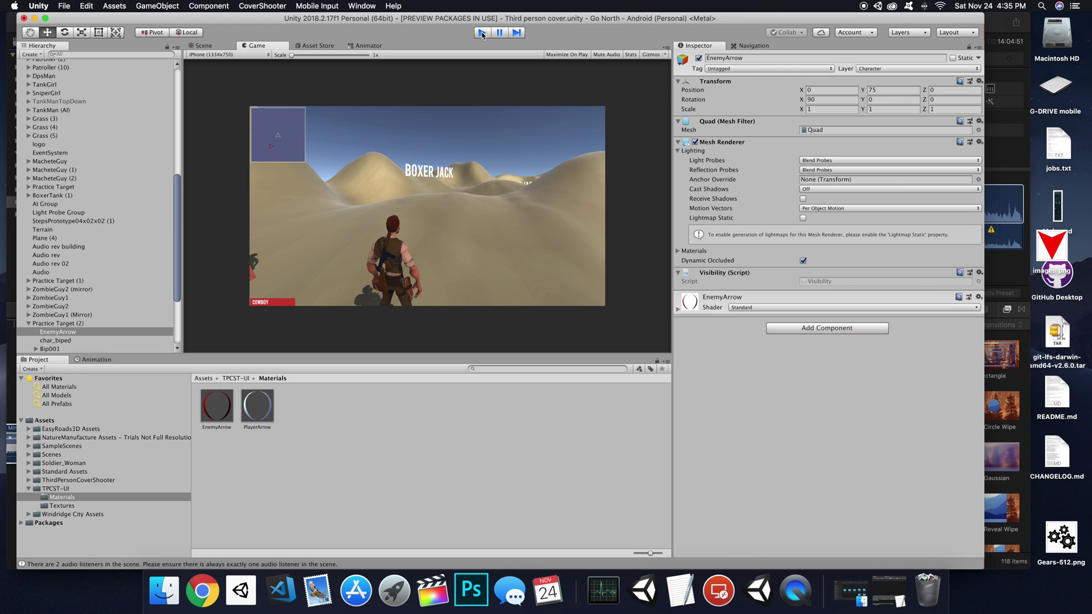